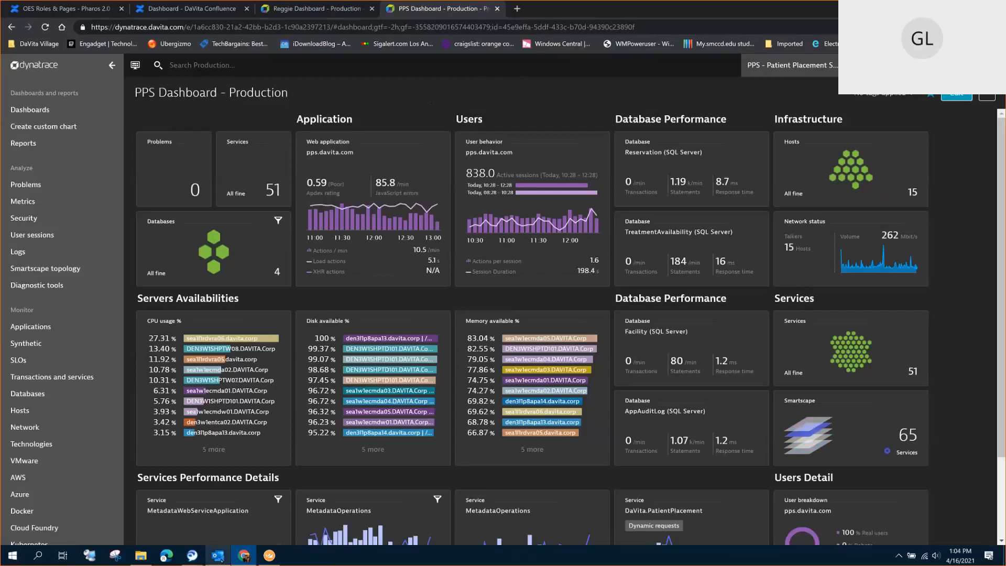
# - Open the Problems overview and set its timeframe to the last 72 hours to list recent problems
pyautogui.moveTo(220, 560)
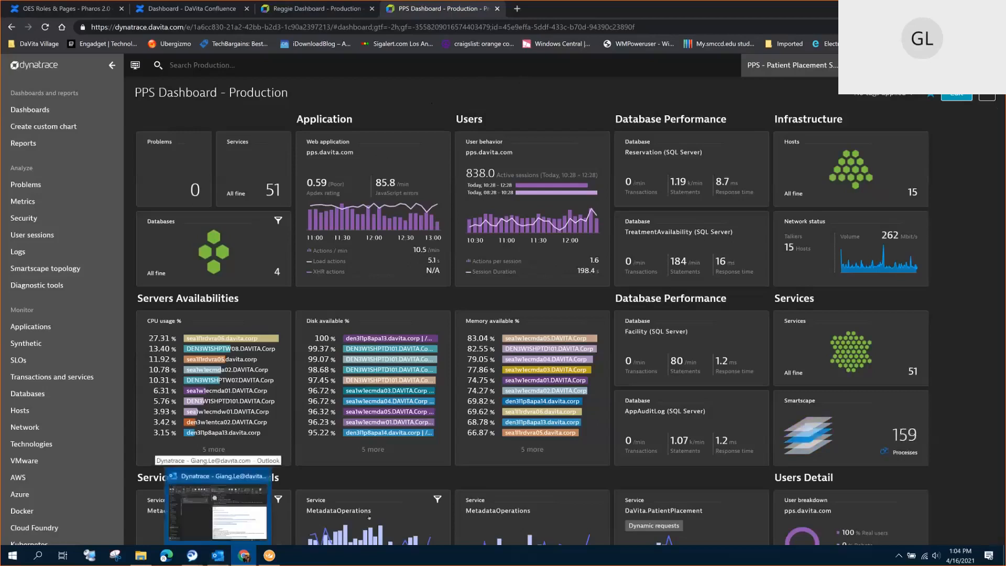
pyautogui.moveTo(438, 499)
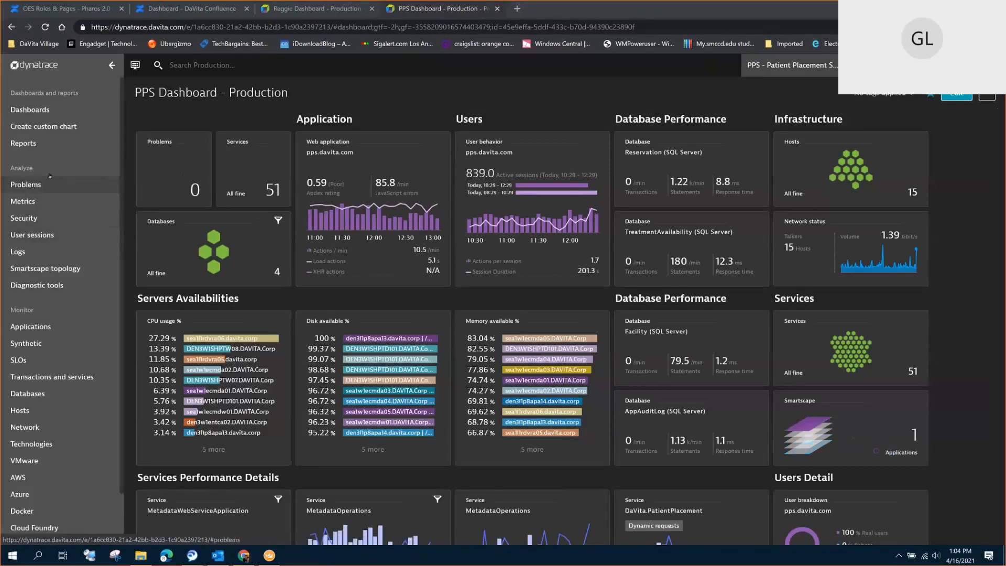
pyautogui.click(24, 187)
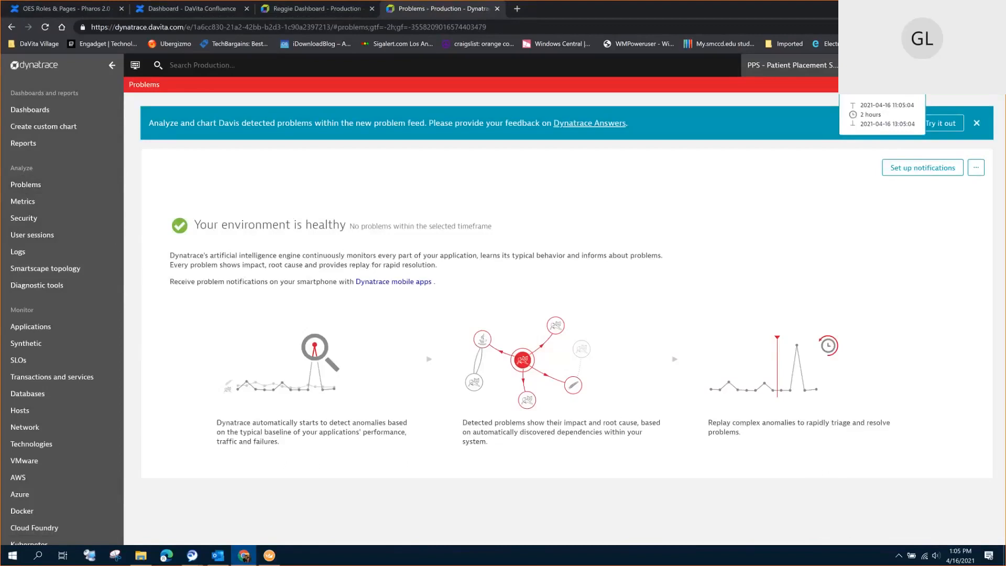
pyautogui.click(880, 65)
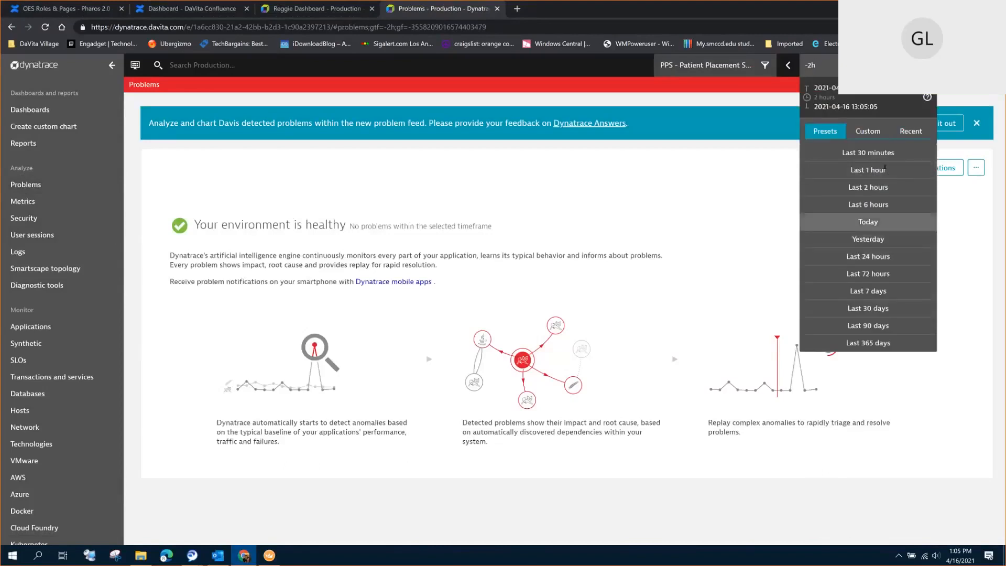
pyautogui.click(879, 273)
pyautogui.scroll(-3, 398, 430)
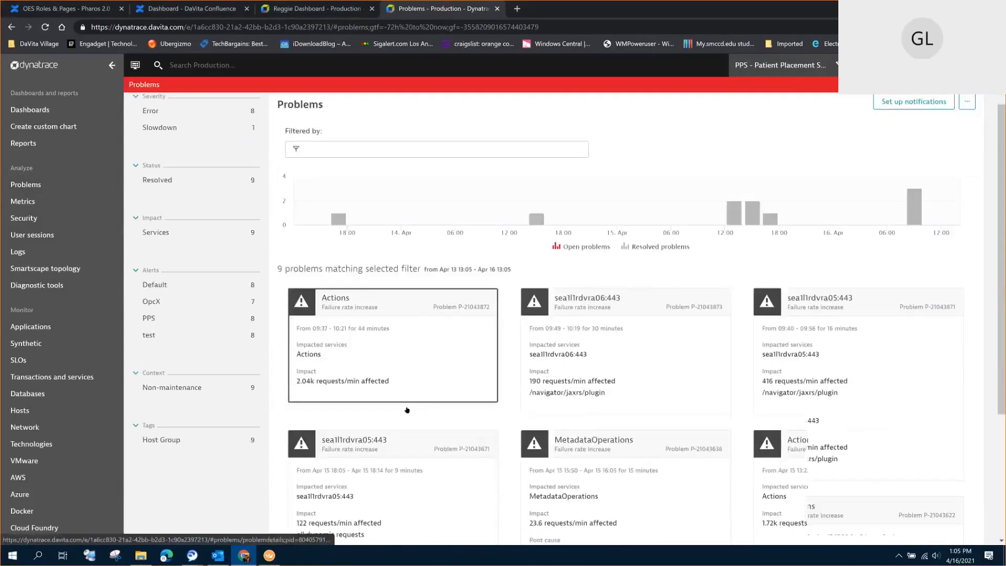
pyautogui.scroll(-3, 417, 388)
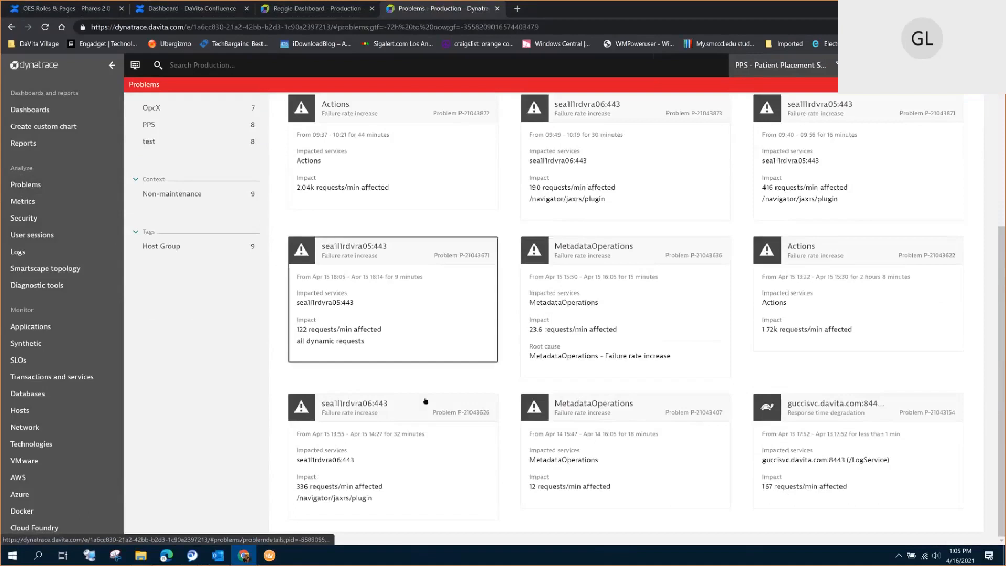
# - Open the response time degradation problem for guccisvc.davita.com:8443 (/LogService) and go to the details of its impacted service
pyautogui.click(790, 464)
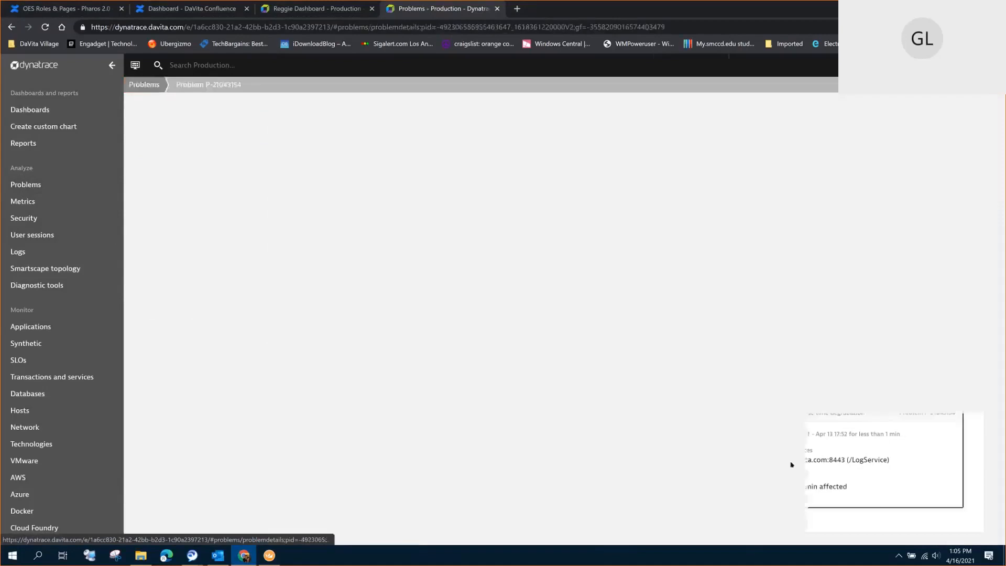
pyautogui.scroll(-2, 544, 434)
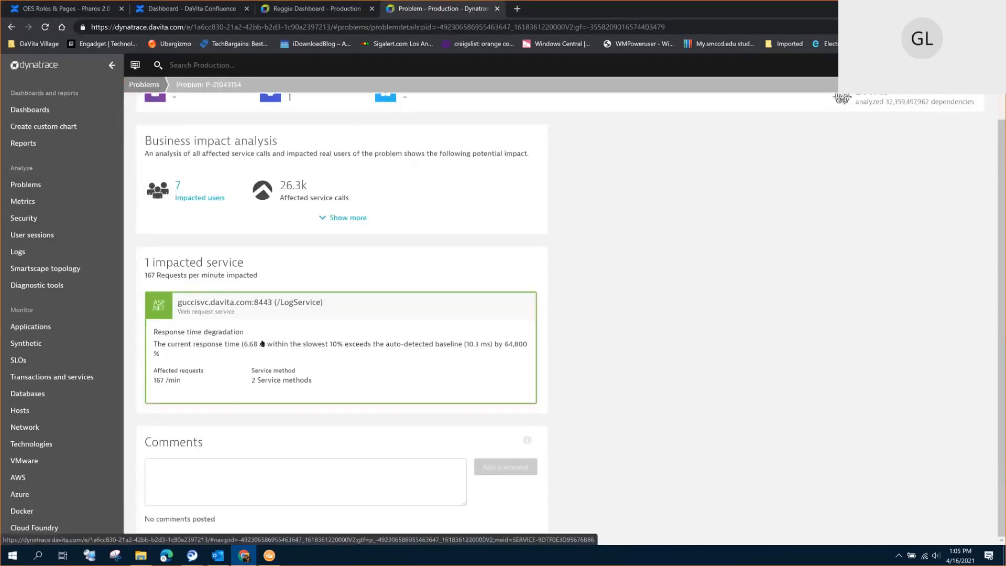
pyautogui.click(262, 343)
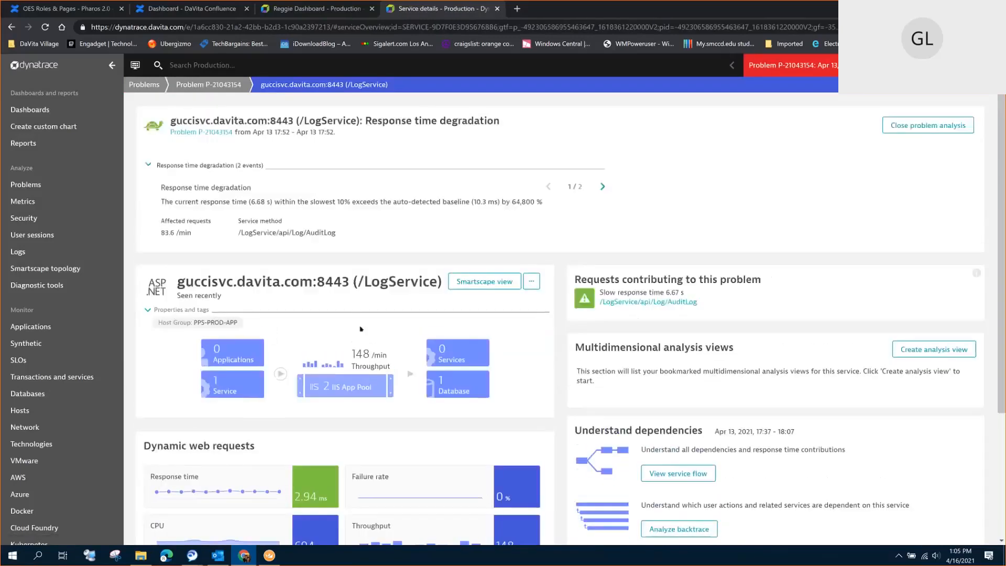
# - Review the service's dynamic web requests and show the PurePaths of its individual requests
pyautogui.scroll(-3, 359, 330)
pyautogui.scroll(-1, 350, 326)
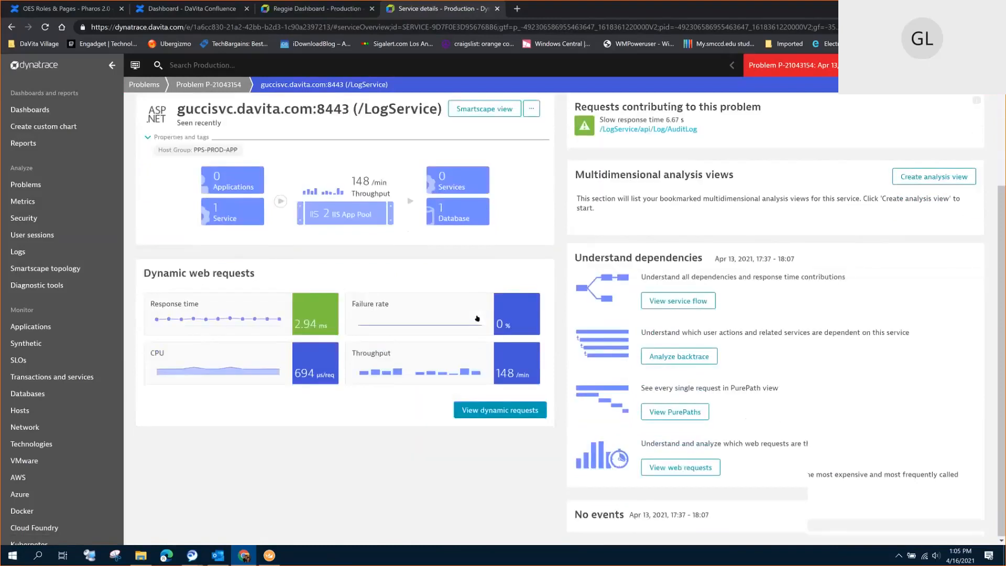
pyautogui.scroll(-1, 478, 318)
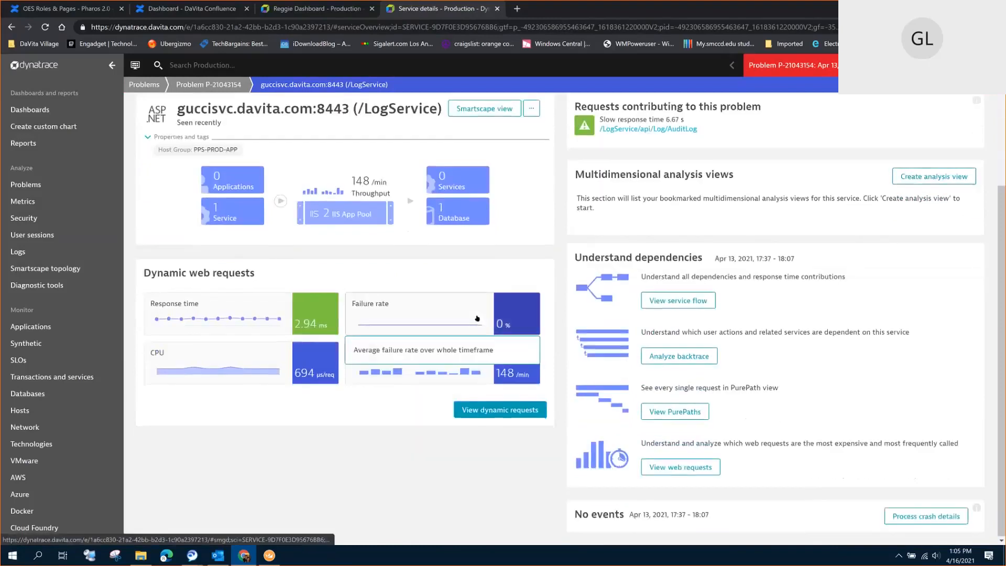
pyautogui.click(675, 412)
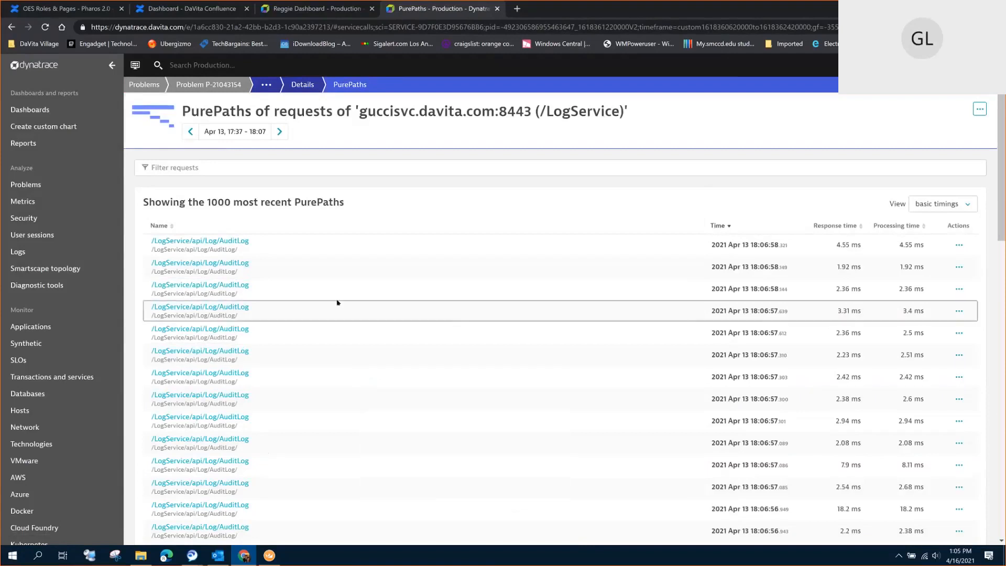
# - Reopen the PPS Dashboard – Production from the dashboards overview and view its Databases list
pyautogui.click(10, 27)
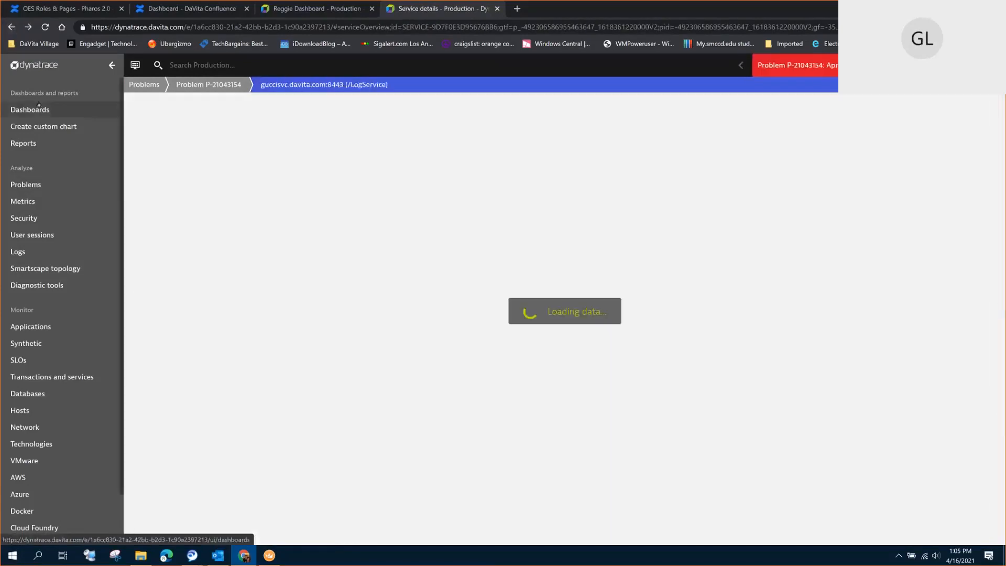
pyautogui.click(30, 109)
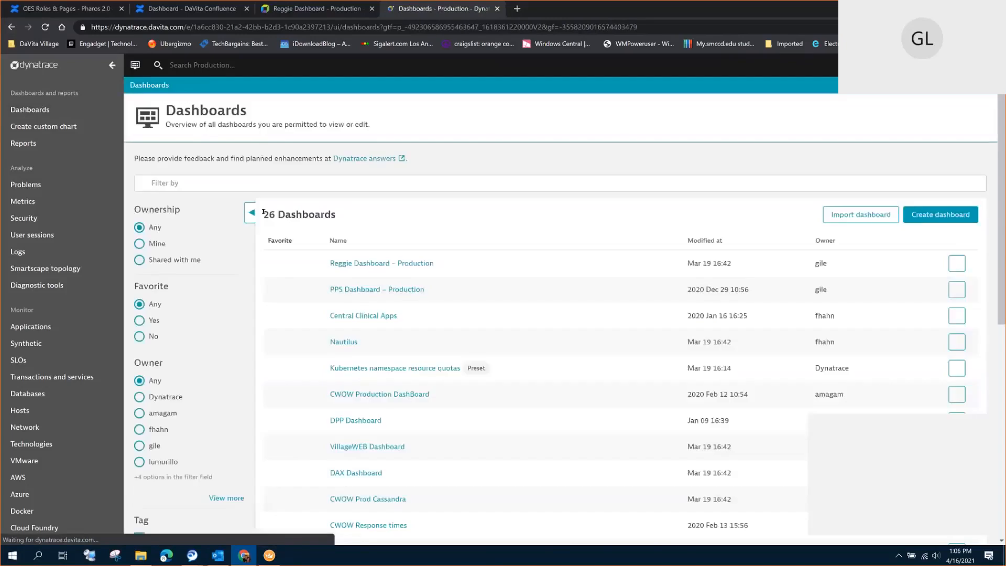
pyautogui.click(365, 290)
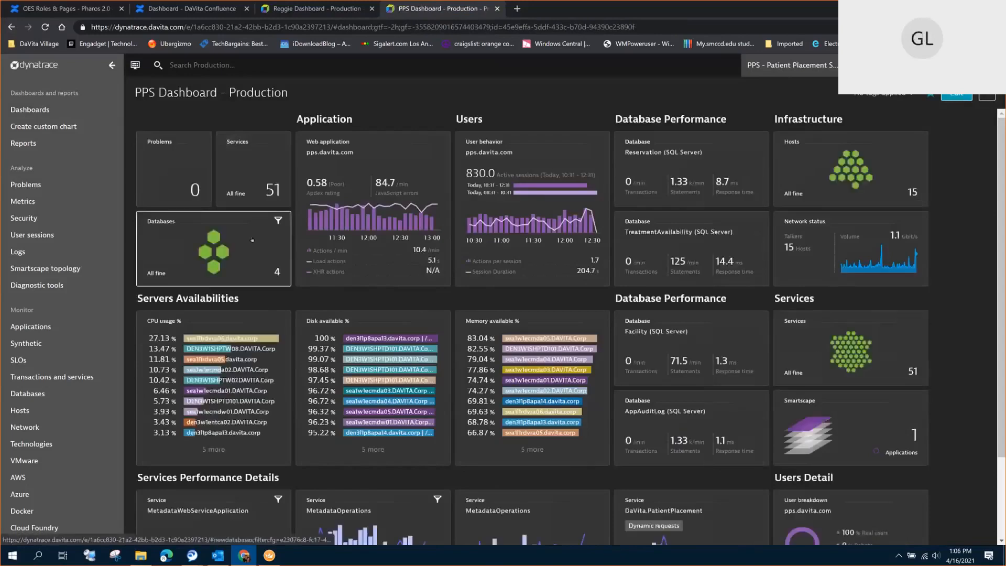
pyautogui.click(200, 243)
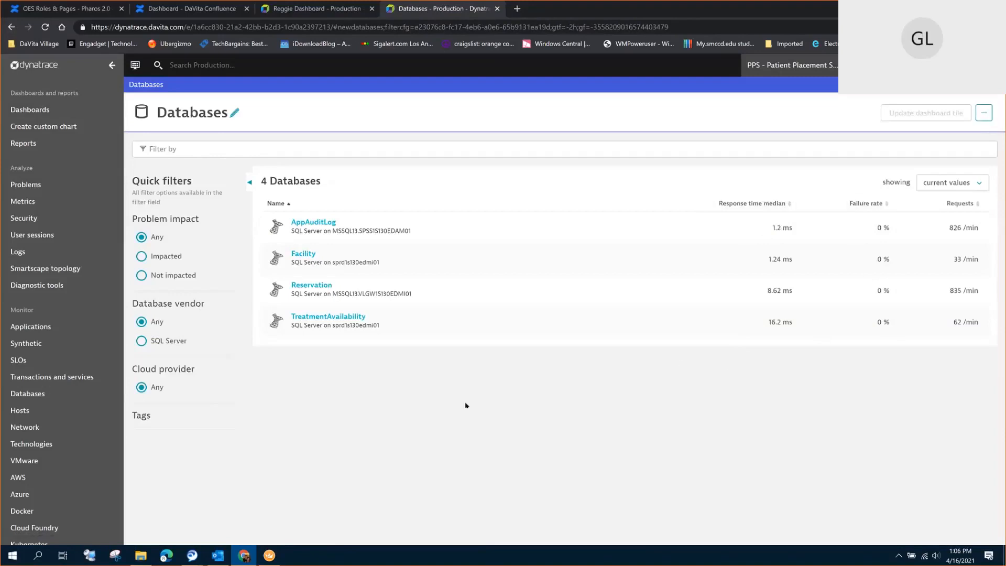
# - Return to the PPS dashboard and examine the user behavior details of pps.davita.com, including active sessions and user engagement
pyautogui.click(11, 27)
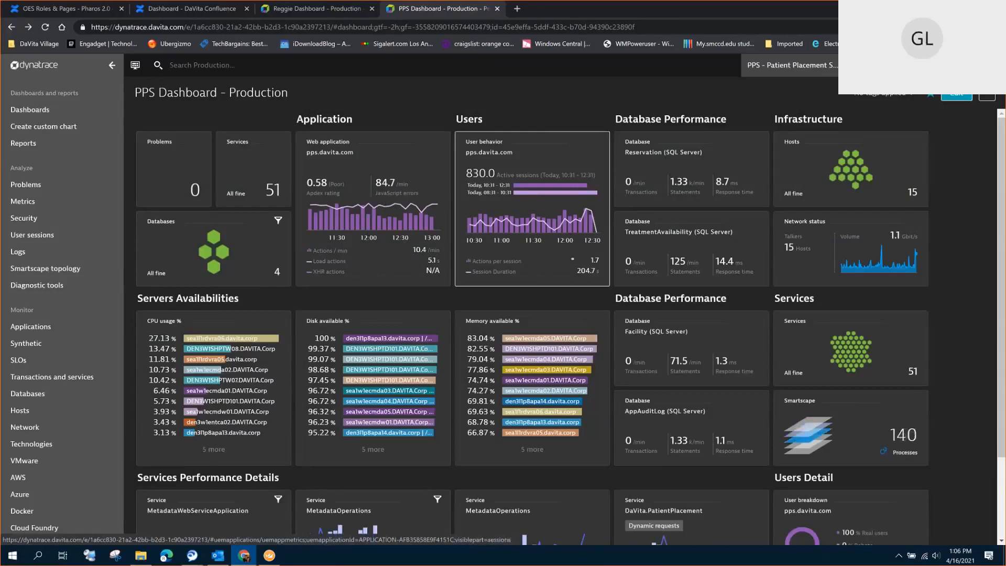
pyautogui.click(547, 204)
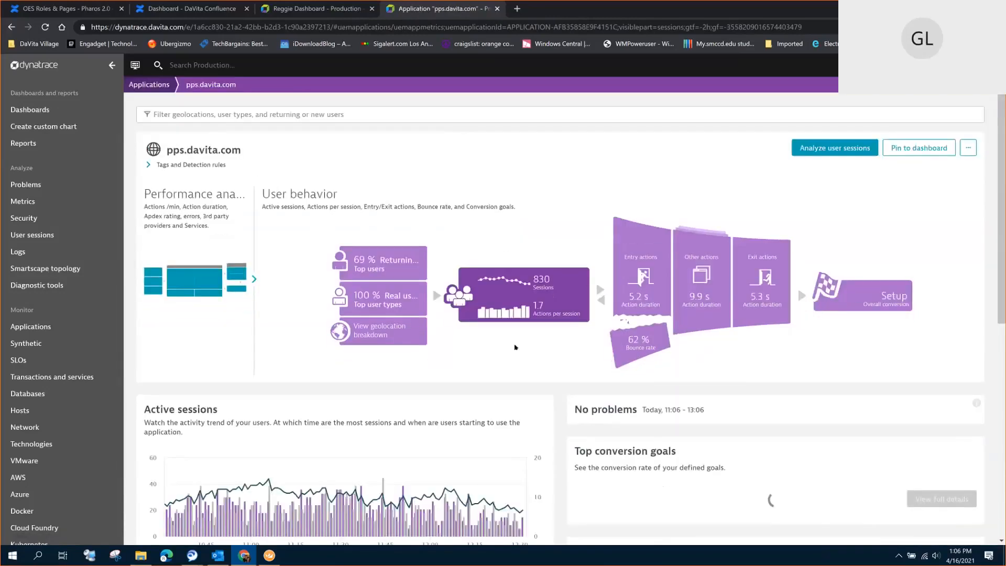
pyautogui.scroll(-1, 516, 355)
pyautogui.scroll(-1, 516, 355)
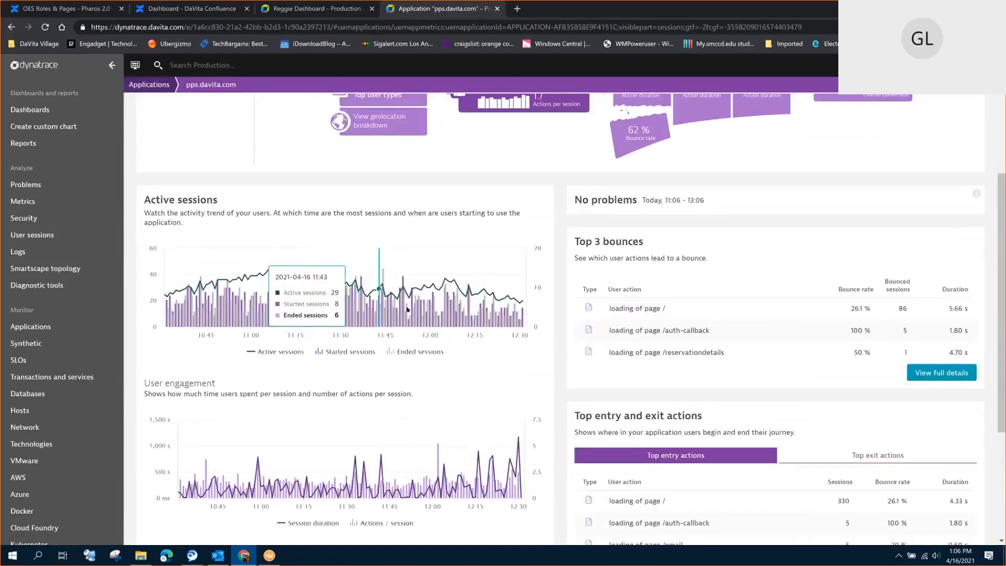
pyautogui.scroll(3, 417, 333)
pyautogui.scroll(1, 418, 333)
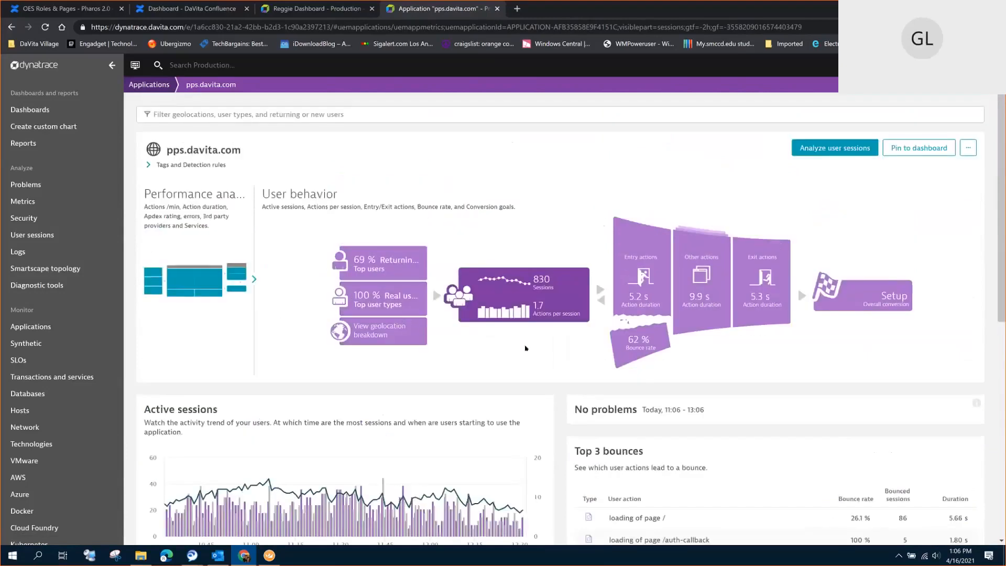
# - Analyze the user sessions of pps.davita.com and open the session details of the user averaging 156.33 actions per session
pyautogui.click(828, 150)
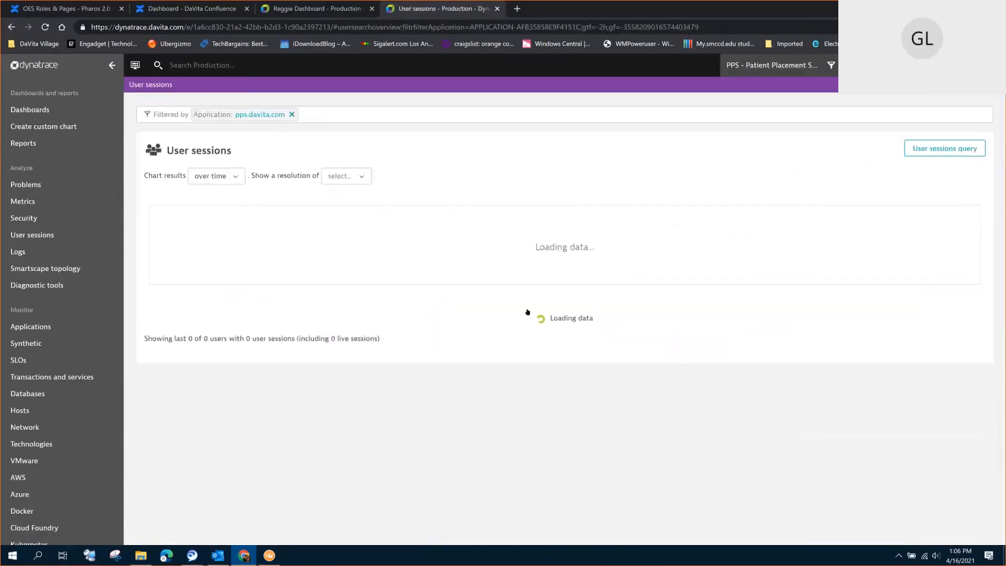
pyautogui.scroll(-3, 231, 291)
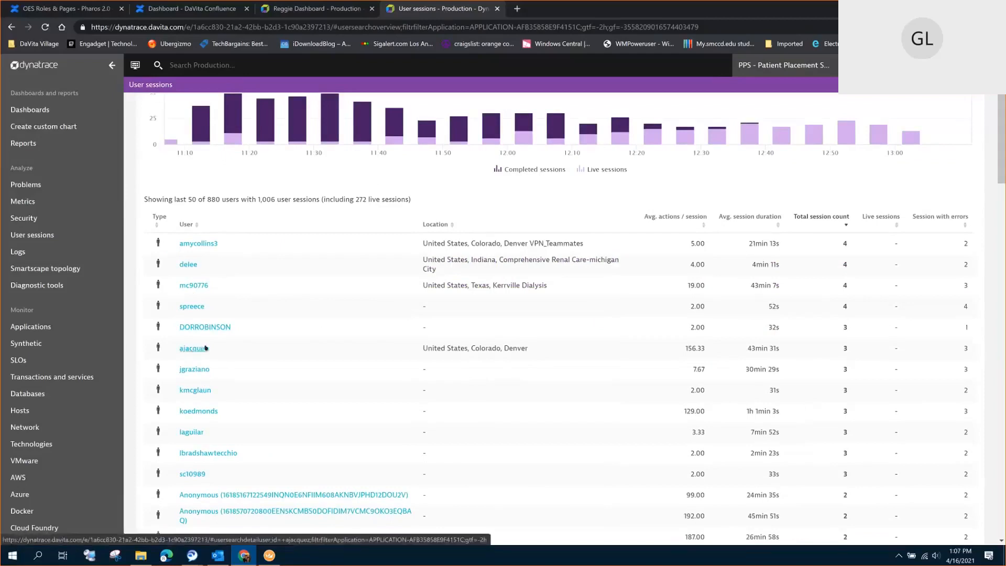
pyautogui.click(189, 349)
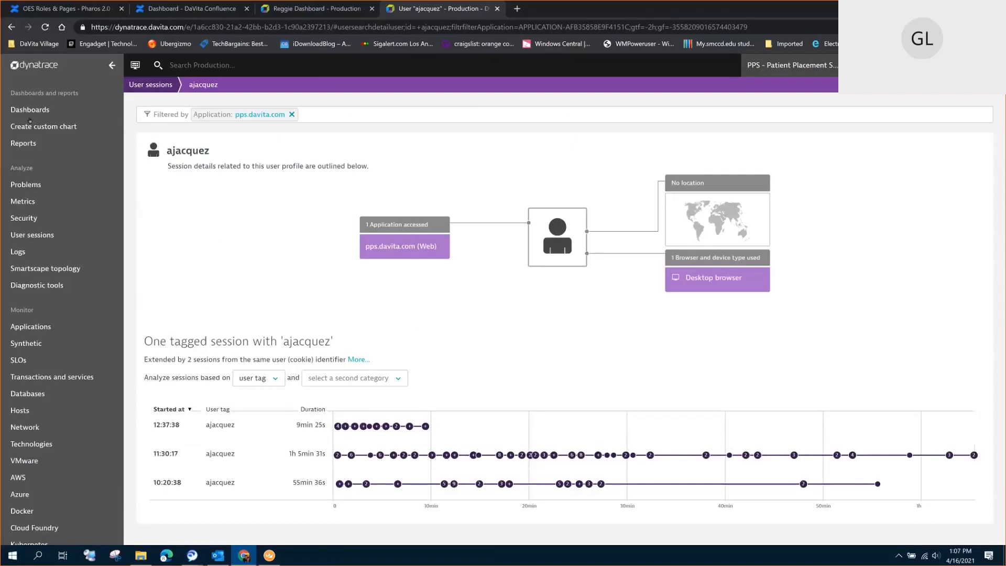
# - Leave the user session details and return to the PPS Dashboard - Production
pyautogui.click(11, 27)
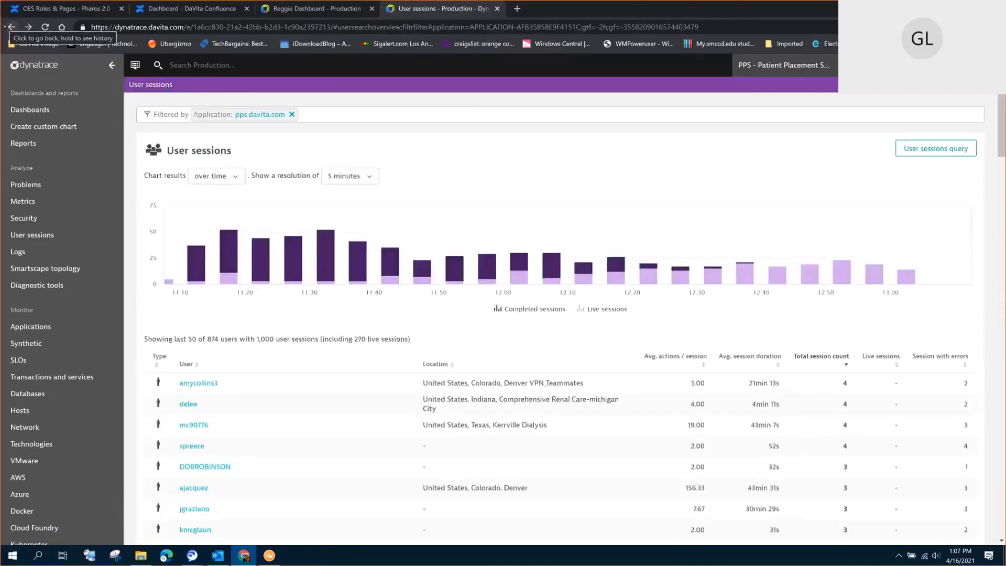
pyautogui.click(11, 26)
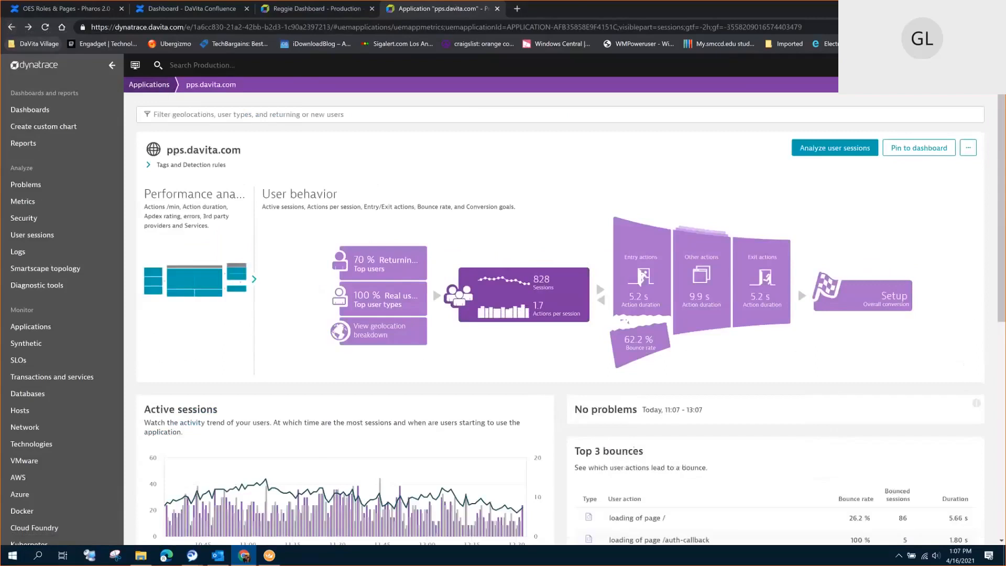
pyautogui.click(11, 26)
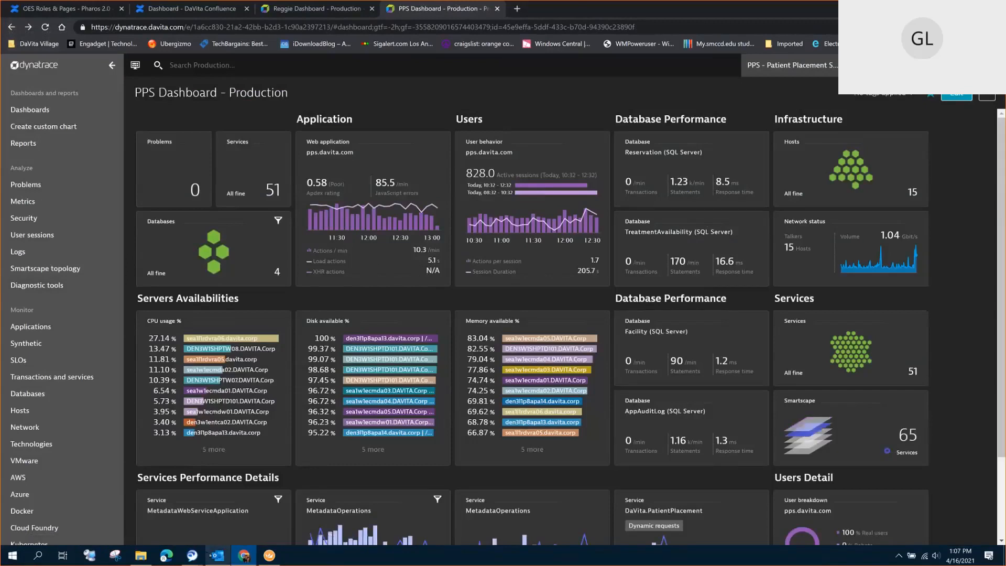
# - Switch to Outlook and open the newest notification in the Dynatrace Alerts folder
pyautogui.click(217, 555)
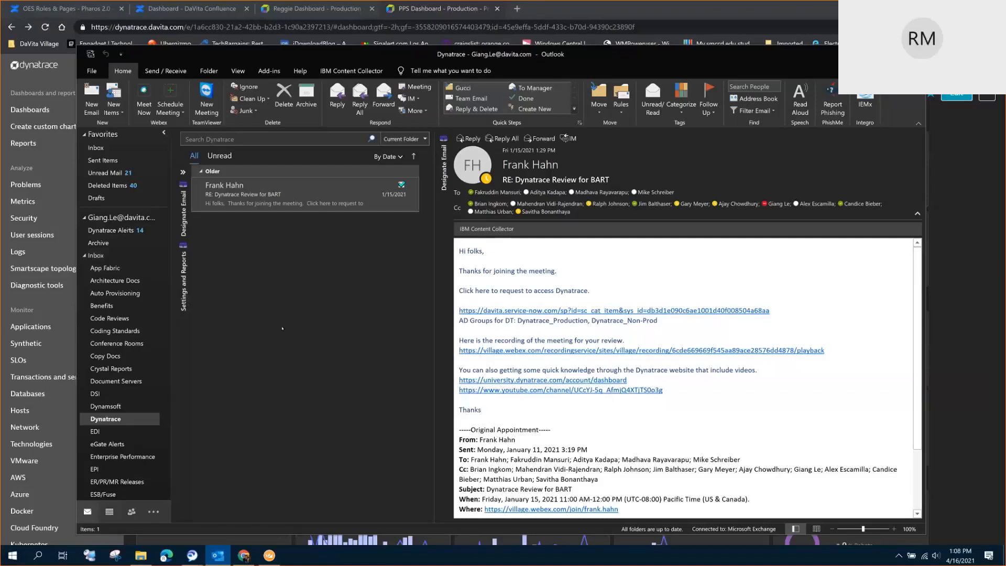
pyautogui.click(112, 230)
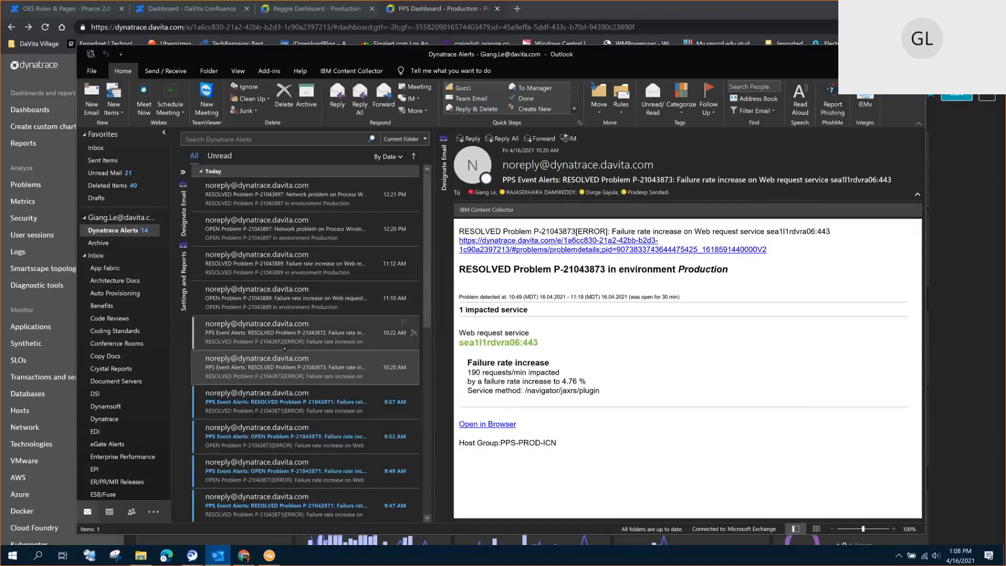
pyautogui.click(247, 195)
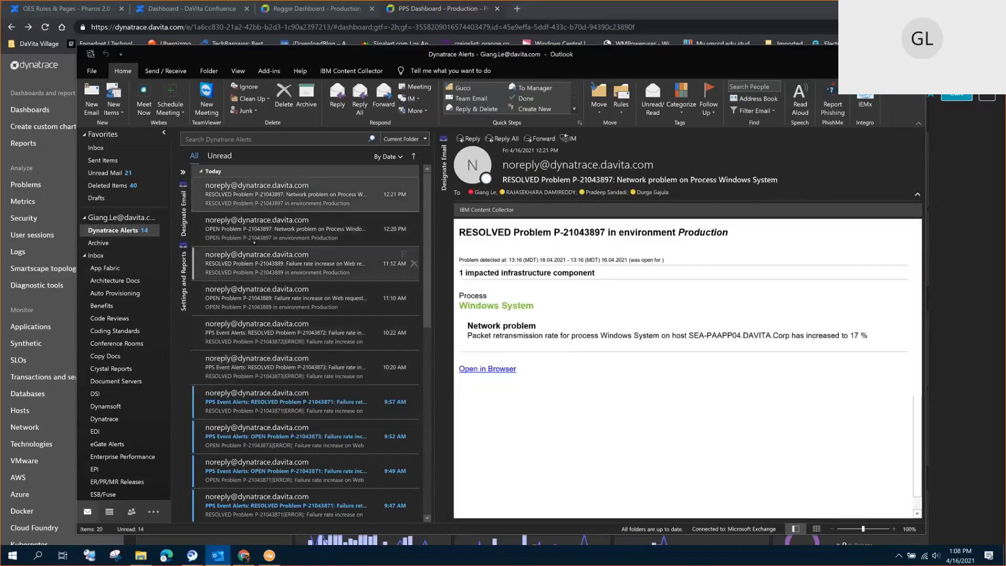
# - Read the following open and resolved problem alerts one by one, down to the open-problem e-mail received at 9:52 AM
pyautogui.click(254, 243)
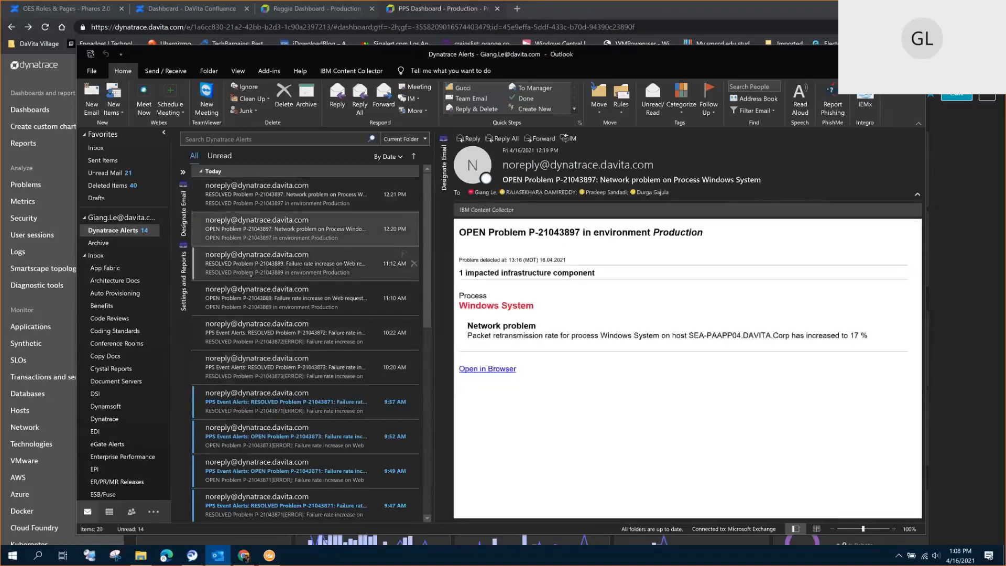
pyautogui.press('Down')
pyautogui.press('Down')
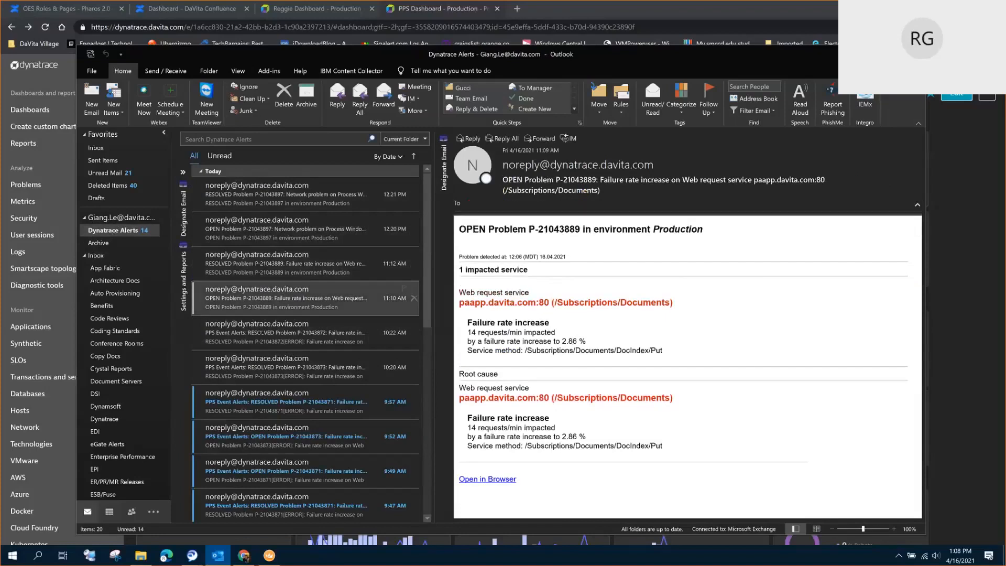
pyautogui.click(274, 330)
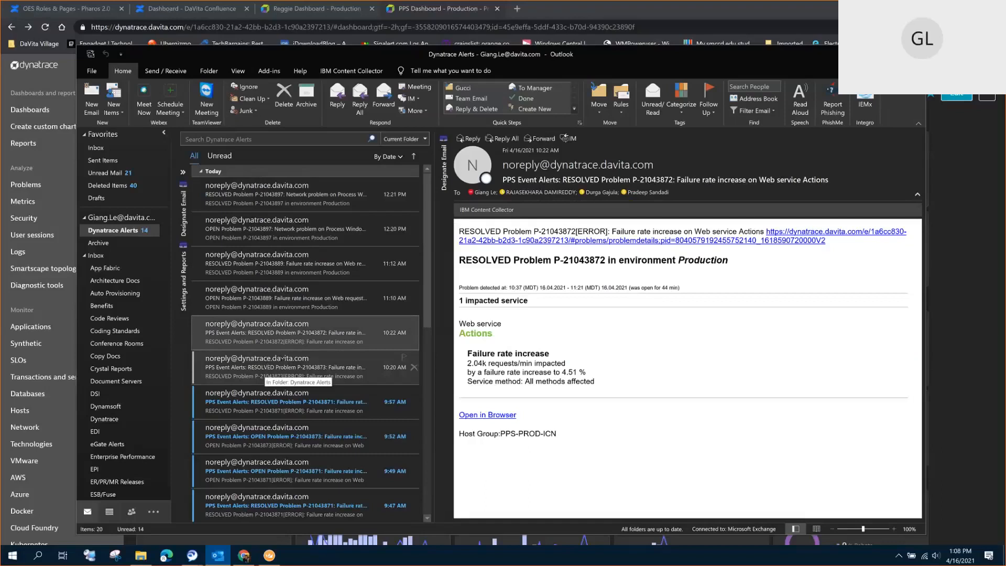
pyautogui.click(285, 360)
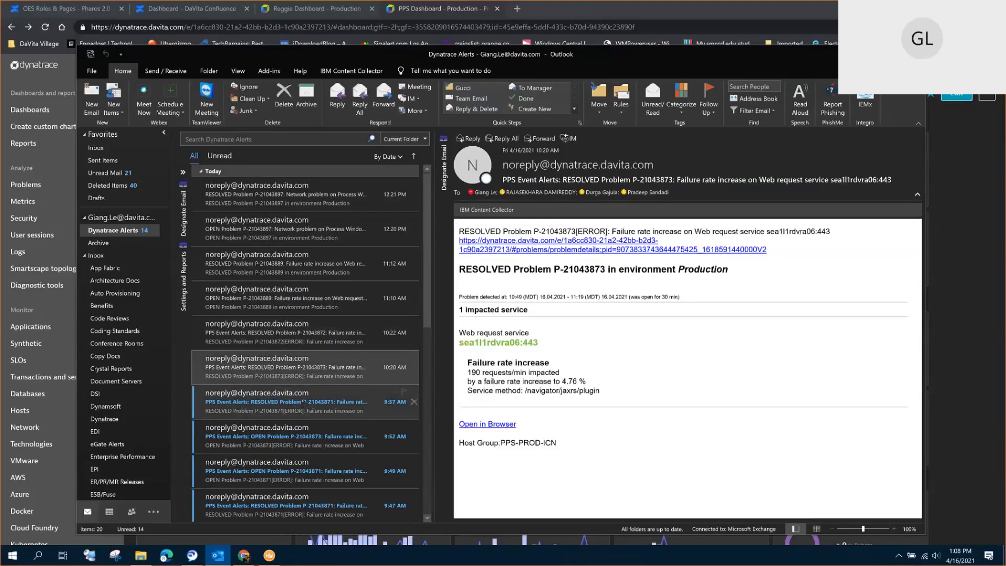
pyautogui.click(303, 402)
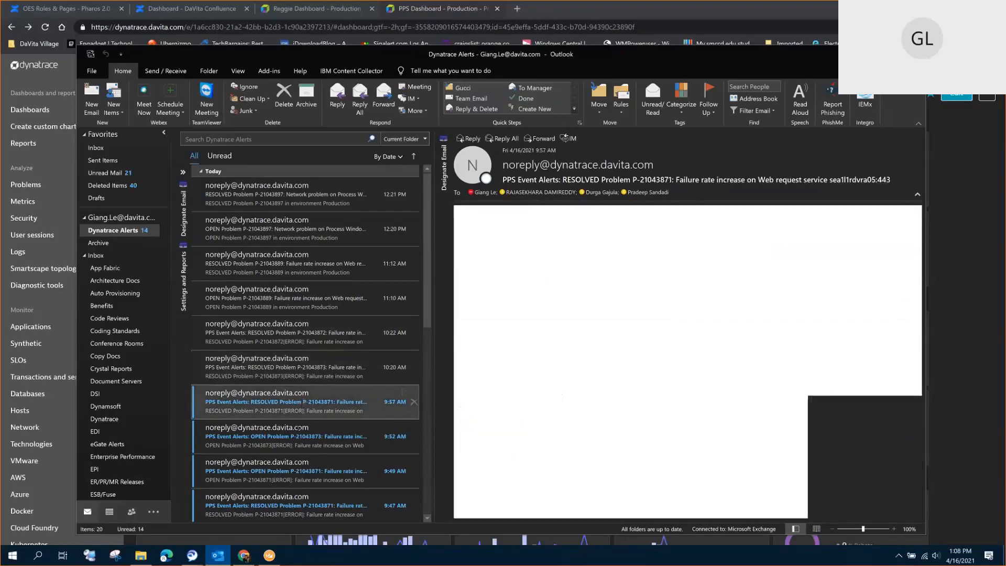
pyautogui.click(297, 436)
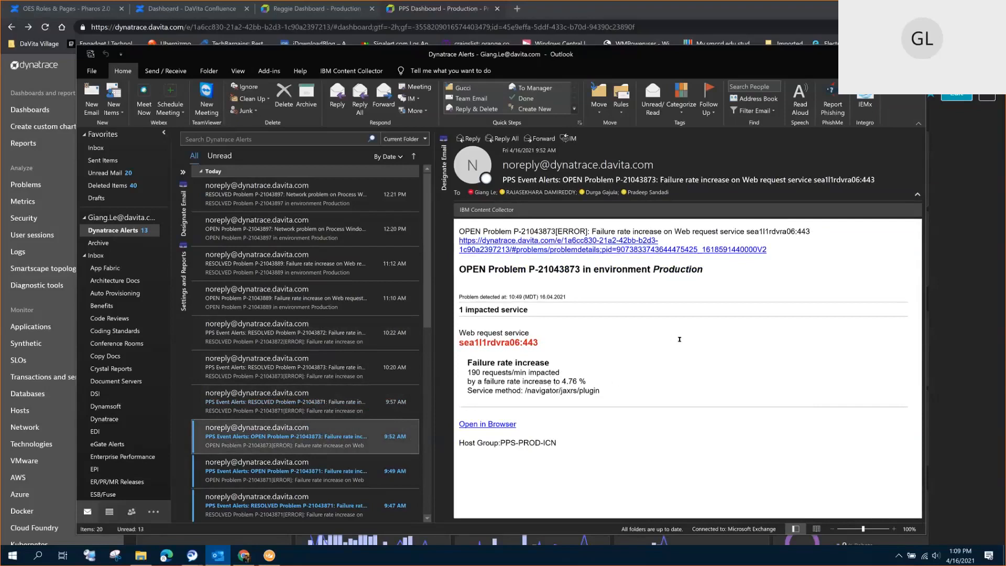
# - Read the newest Dynatrace alerts down to the resolved-problem e-mail received at 11:12 AM, and switch back to the PPS Dashboard in the browser
pyautogui.click(293, 194)
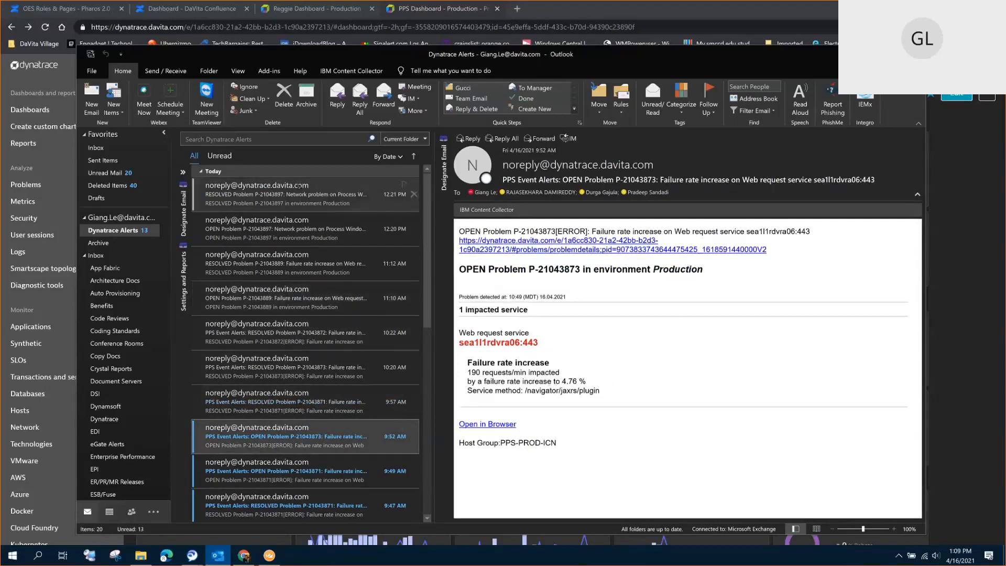
pyautogui.press('Down')
pyautogui.press('Down')
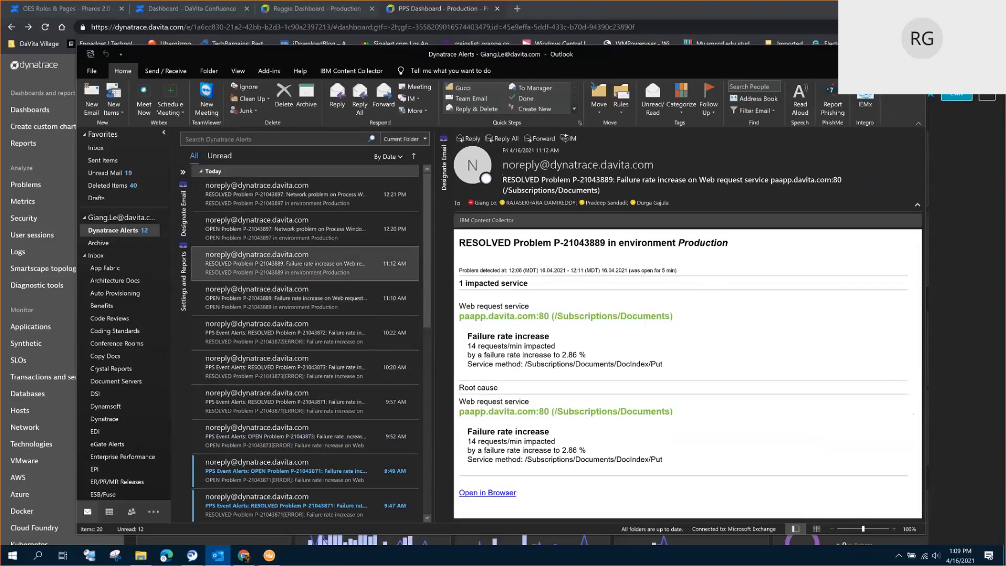
pyautogui.click(952, 427)
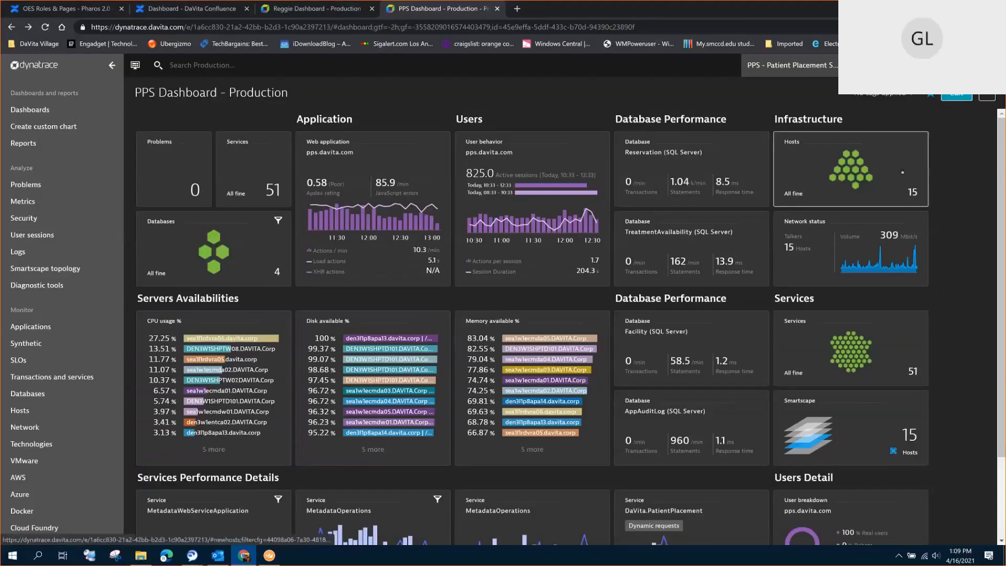
# - Open the Hosts overview from the Infrastructure section, review each host's CPU, memory and network usage, and return to the PPS Dashboard
pyautogui.click(858, 194)
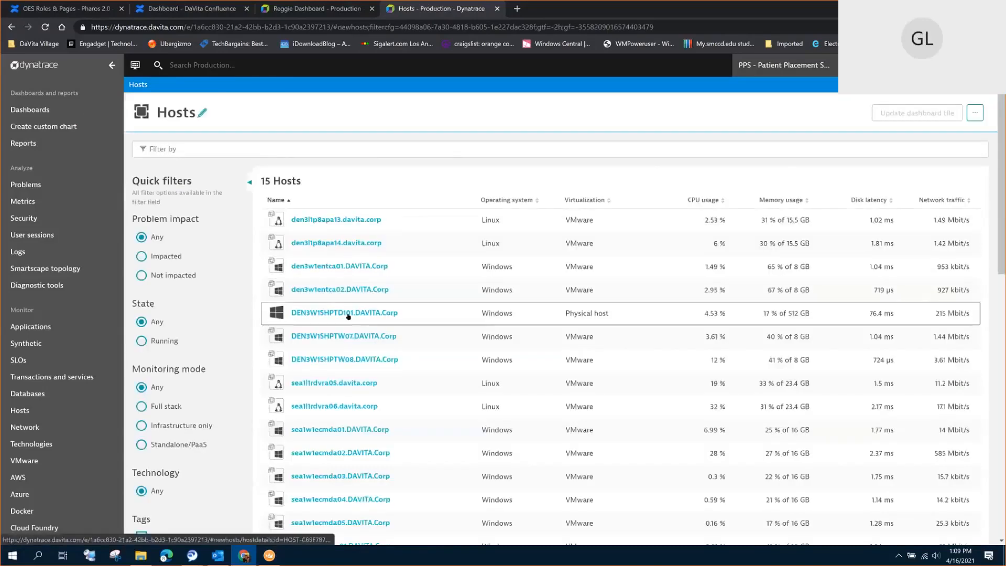
pyautogui.scroll(-2, 347, 392)
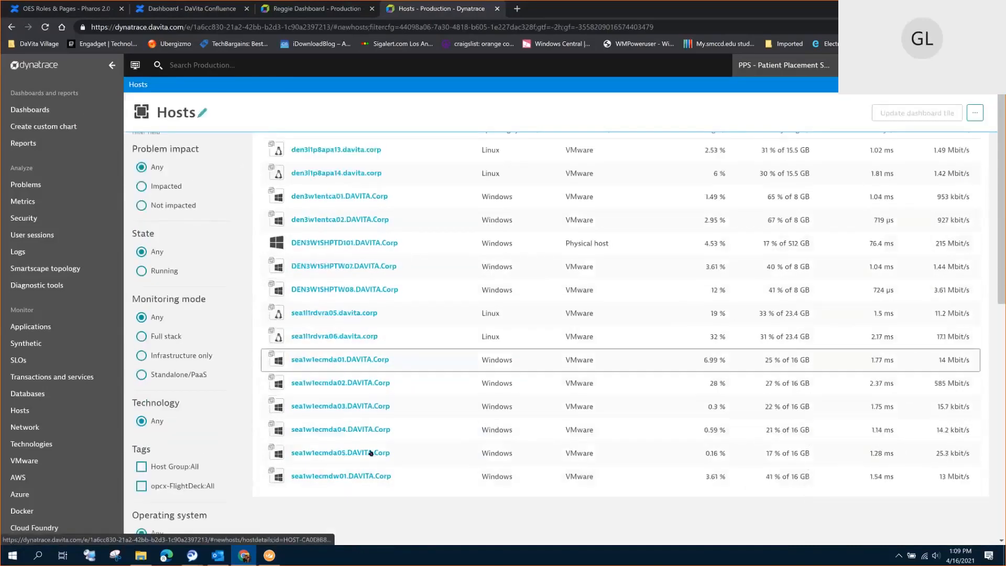
pyautogui.scroll(3, 338, 287)
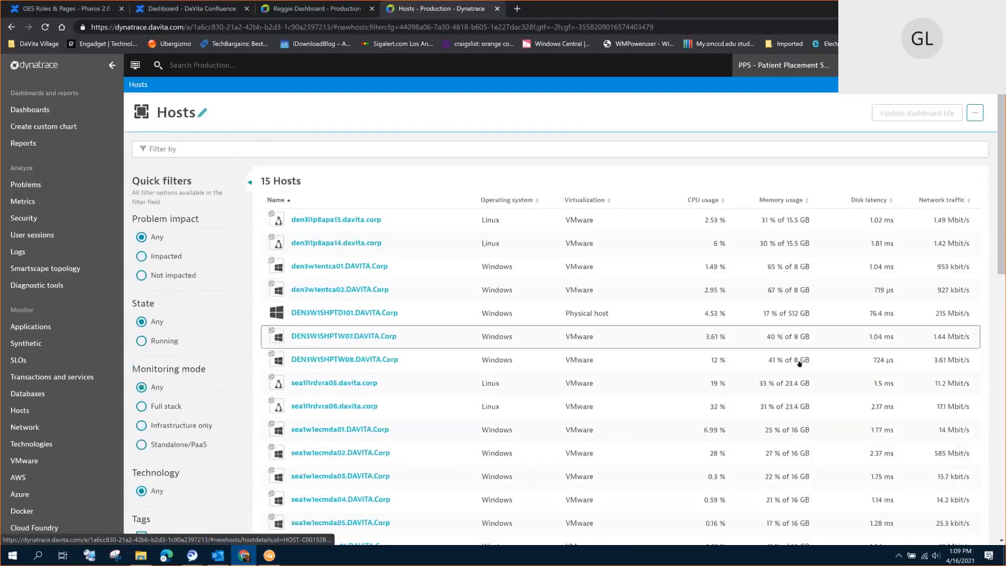
pyautogui.click(11, 27)
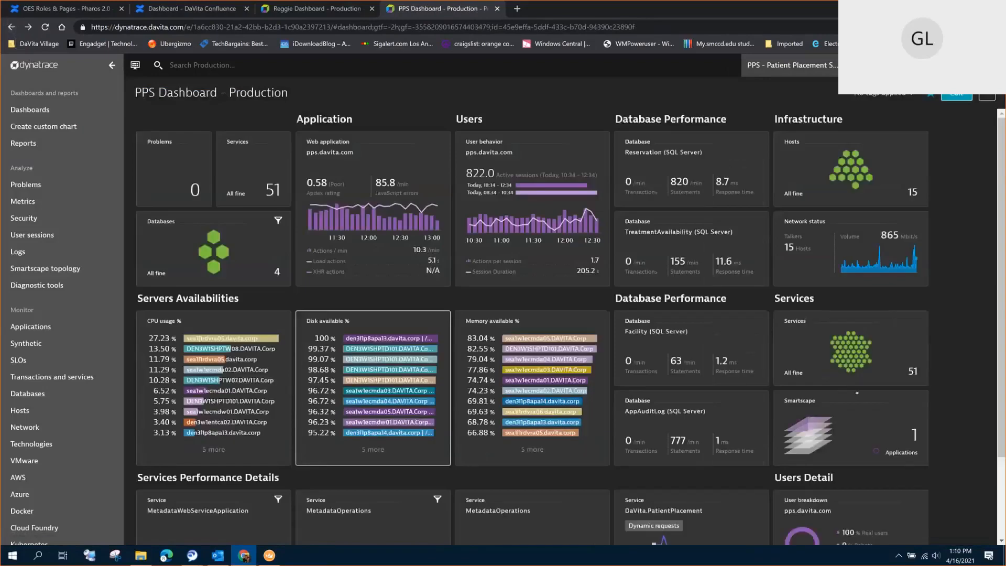
# - Open the Services list from the dashboard and examine the response time, failure rate and requests of the first services
pyautogui.scroll(-2, 239, 384)
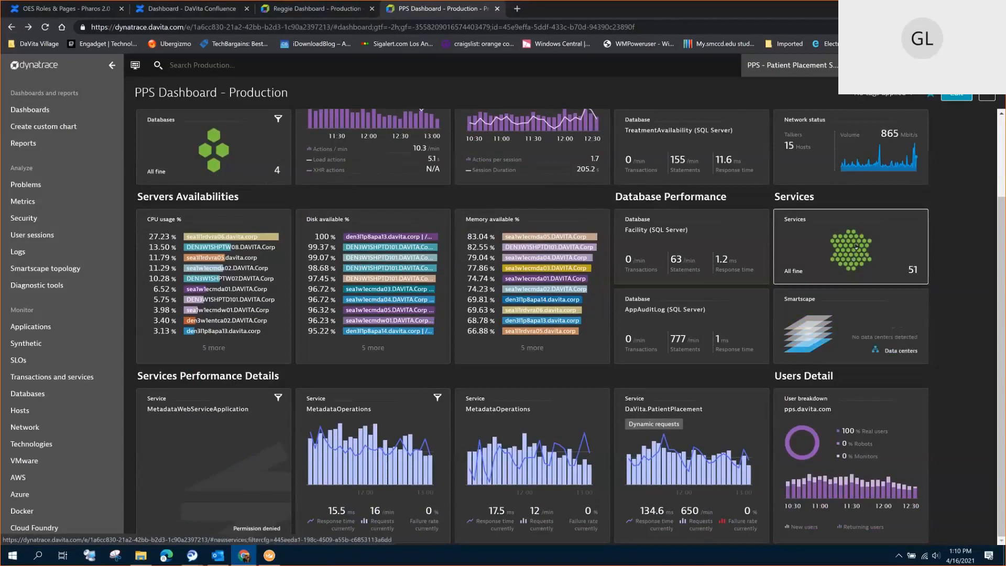
pyautogui.click(856, 246)
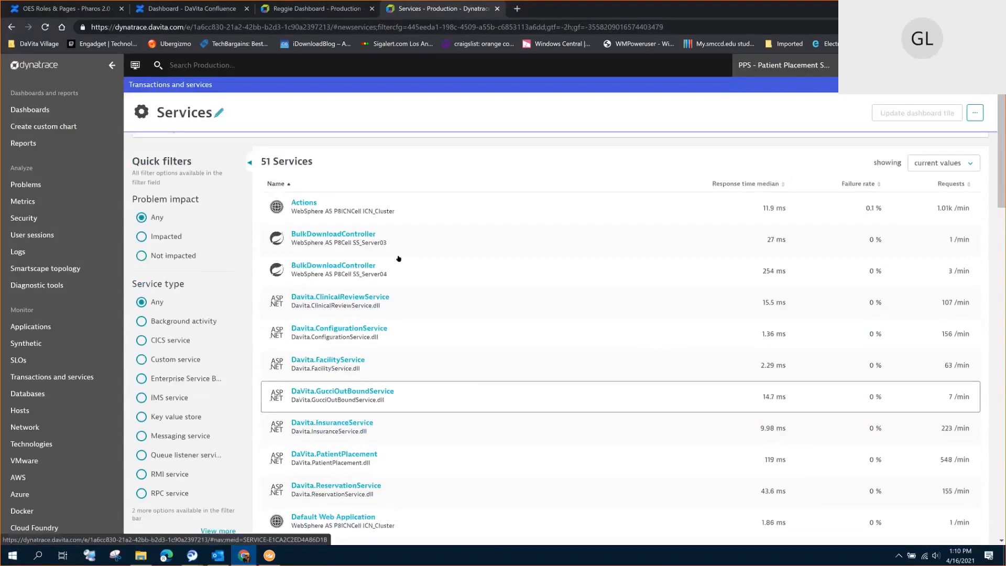
pyautogui.scroll(-1, 355, 320)
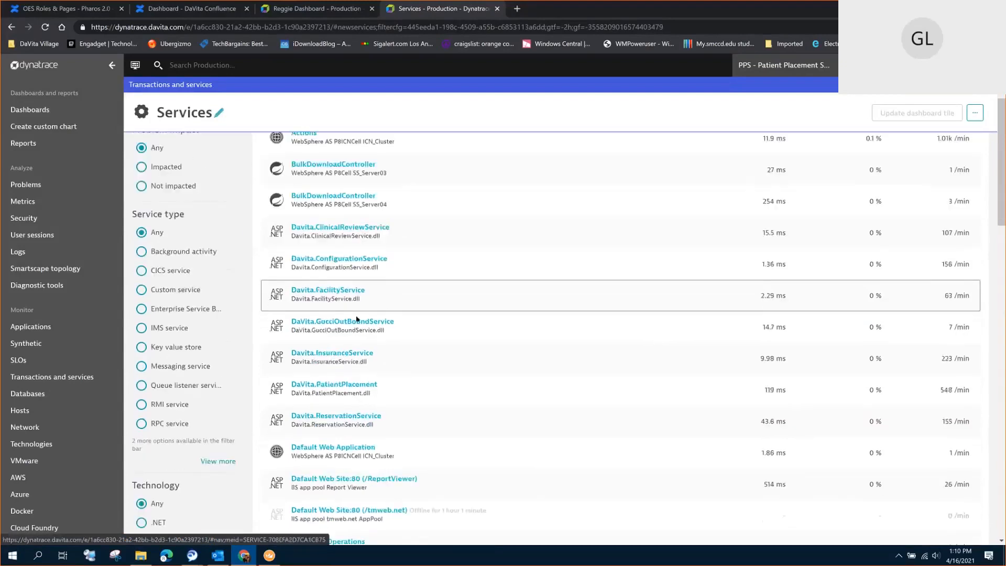
pyautogui.scroll(-1, 377, 333)
pyautogui.scroll(-1, 397, 370)
pyautogui.scroll(-3, 397, 371)
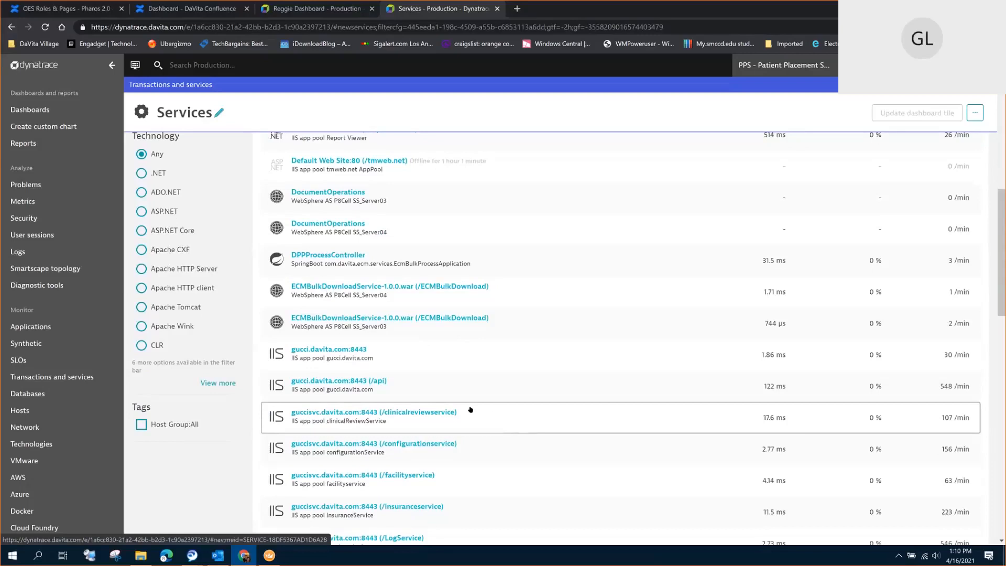
pyautogui.scroll(1, 471, 410)
pyautogui.scroll(10, 470, 409)
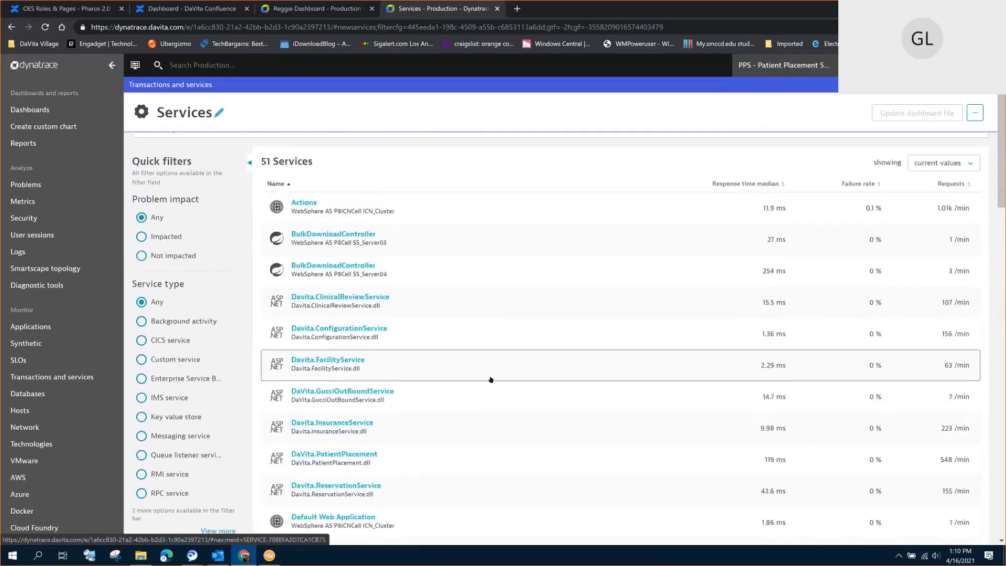
# - Examine the rest of the Services list down to the ReservationSubService and RootResource entries, and go back to its beginning
pyautogui.scroll(-6, 489, 382)
pyautogui.scroll(-4, 491, 381)
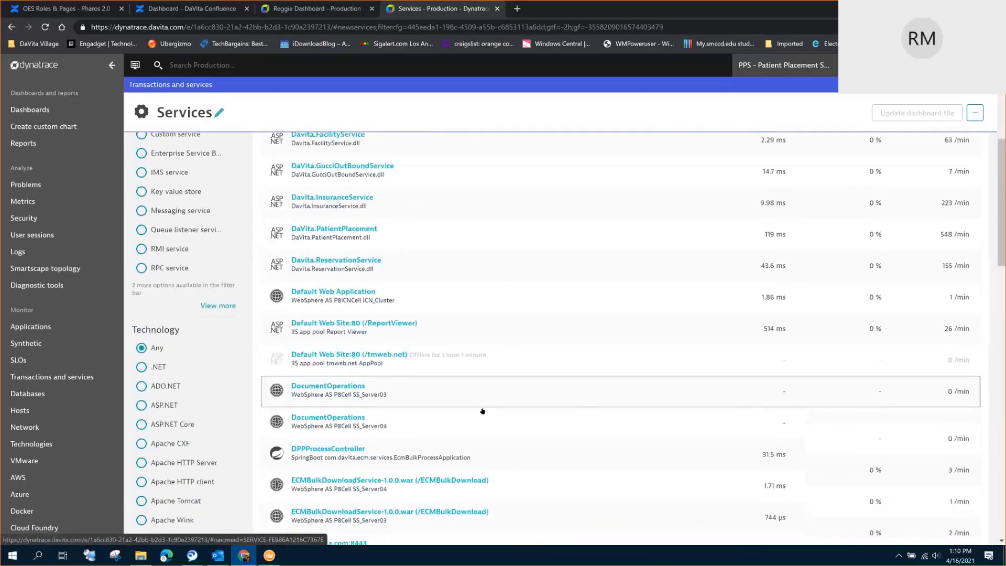
pyautogui.scroll(-8, 485, 407)
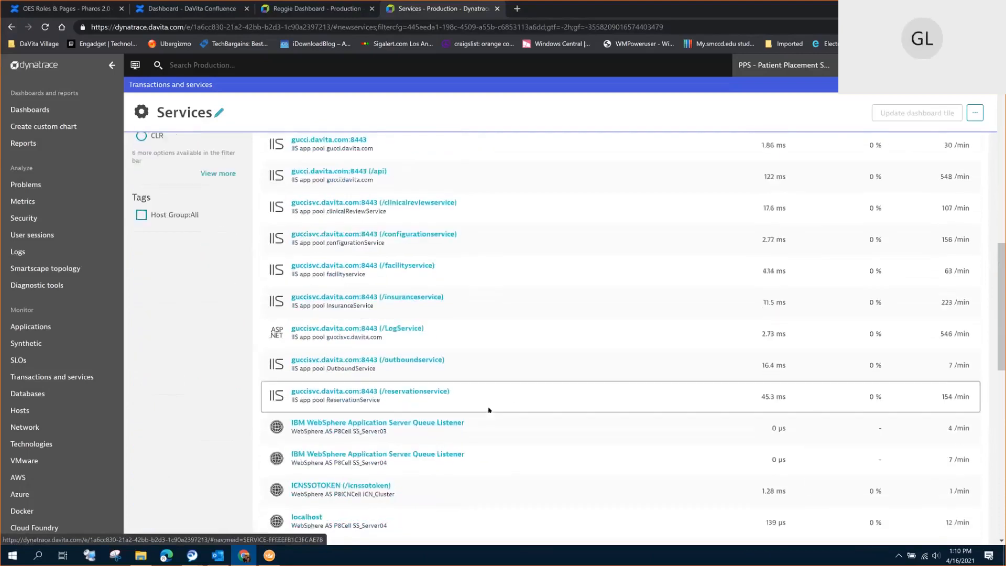
pyautogui.scroll(-3, 488, 411)
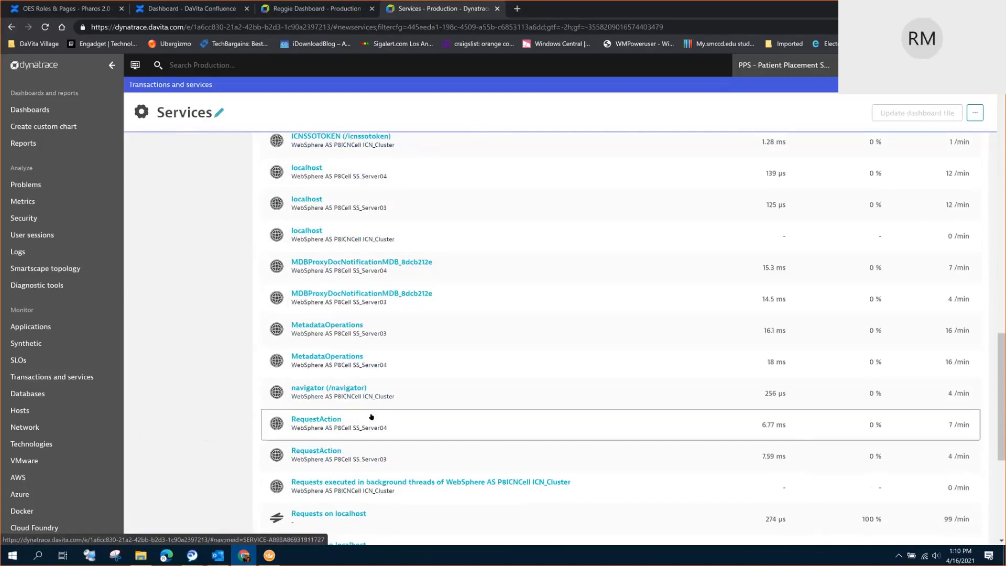
pyautogui.scroll(-3, 378, 419)
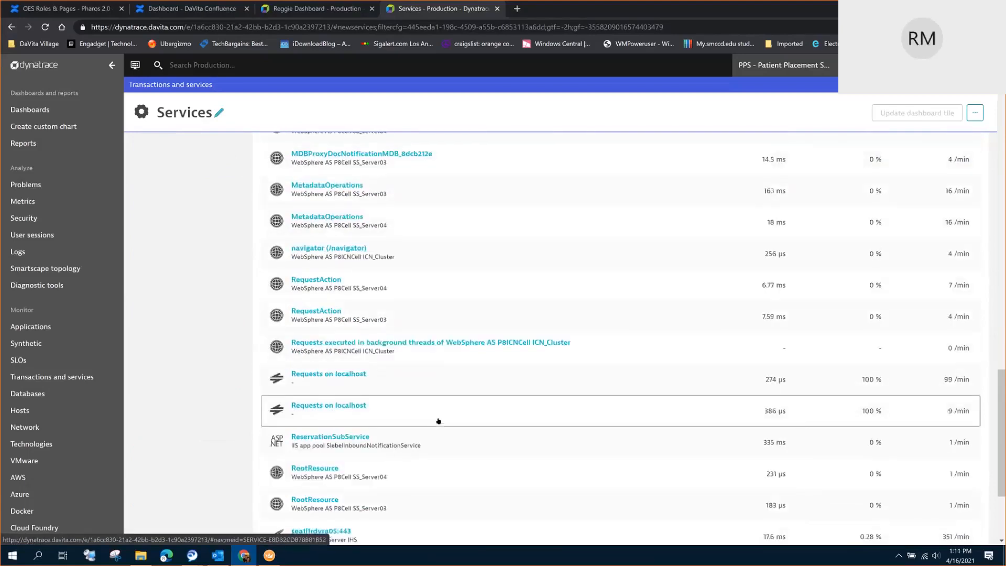
pyautogui.scroll(10, 439, 420)
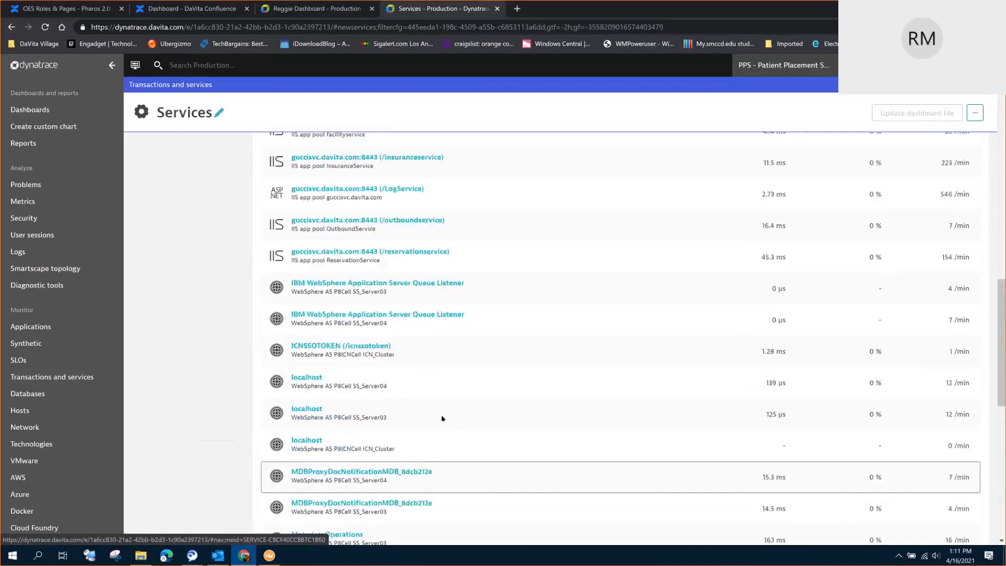
pyautogui.scroll(4, 440, 419)
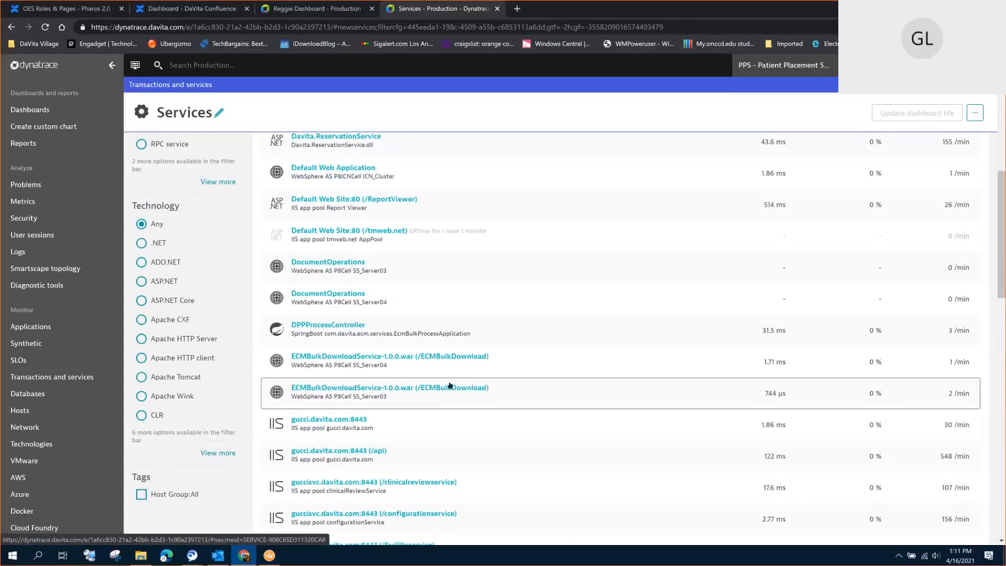
pyautogui.scroll(3, 450, 387)
pyautogui.scroll(1, 452, 381)
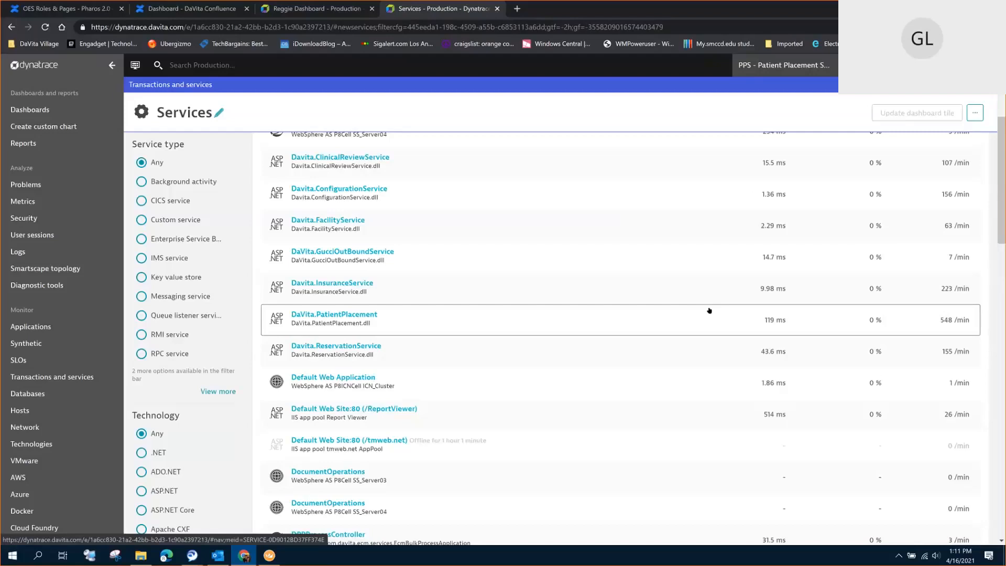
pyautogui.scroll(5, 554, 357)
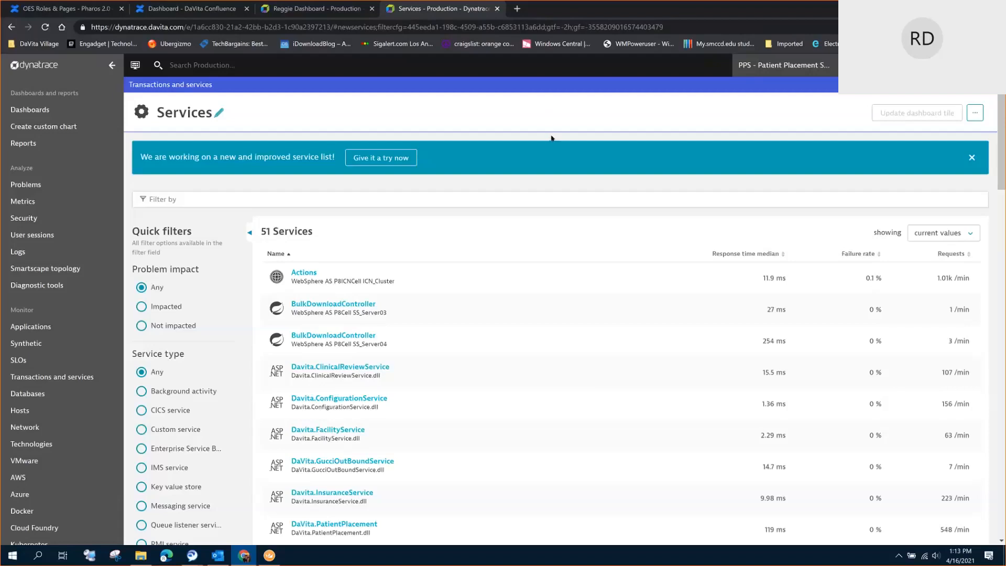
# - Look over the DaVita ASP.NET services once more and return to the PPS Dashboard - Production
pyautogui.scroll(-1, 563, 210)
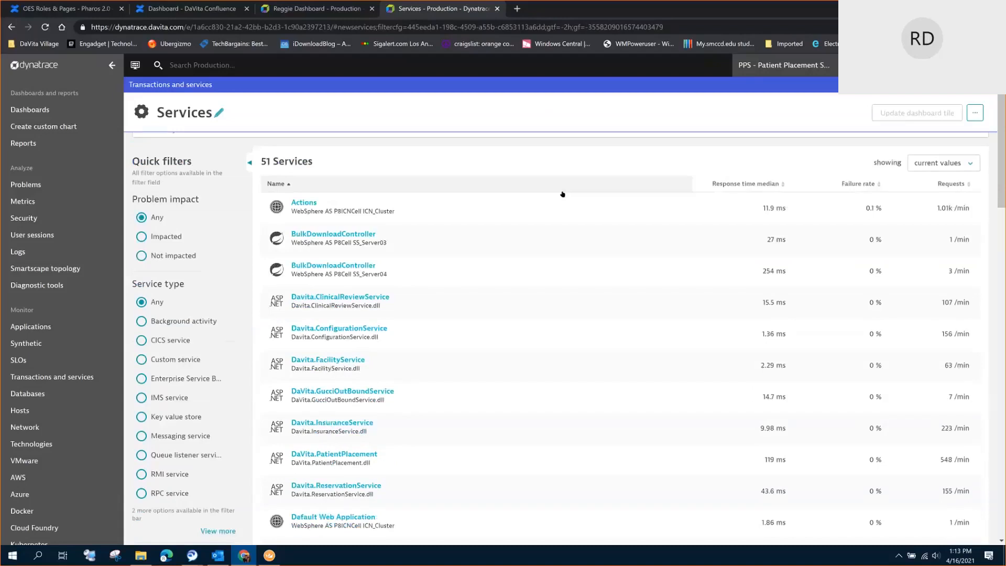
pyautogui.scroll(-1, 563, 190)
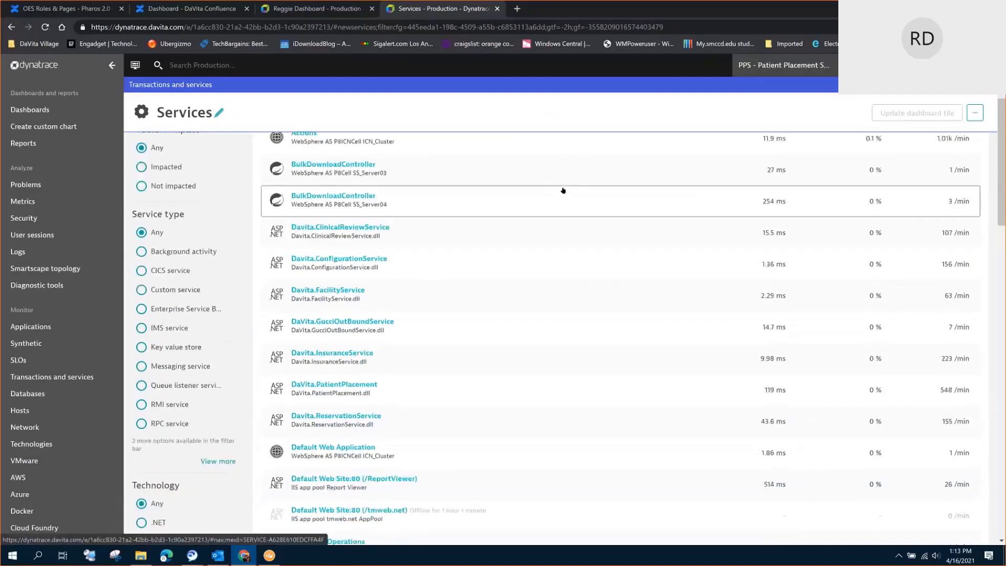
pyautogui.scroll(-2, 563, 190)
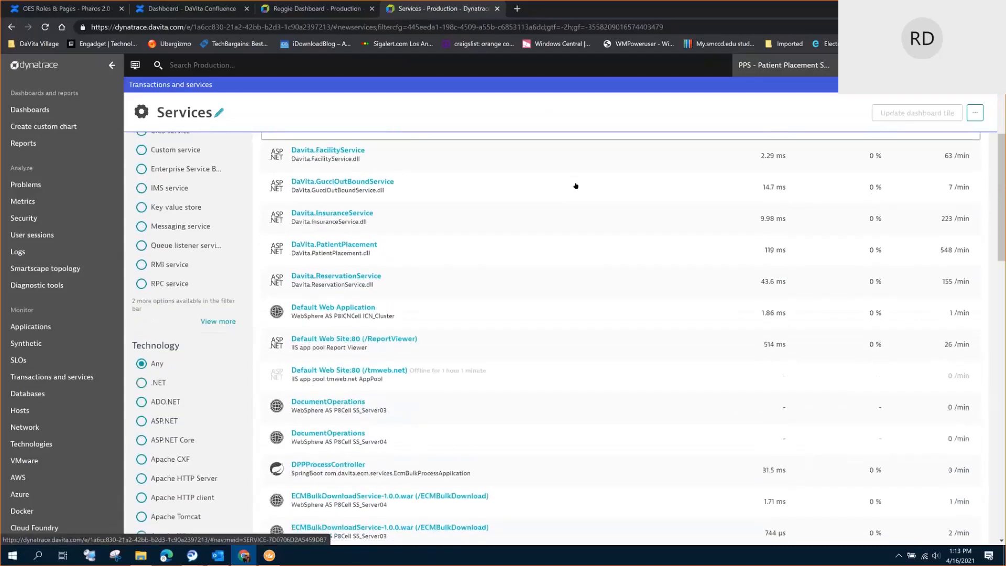
pyautogui.scroll(5, 576, 186)
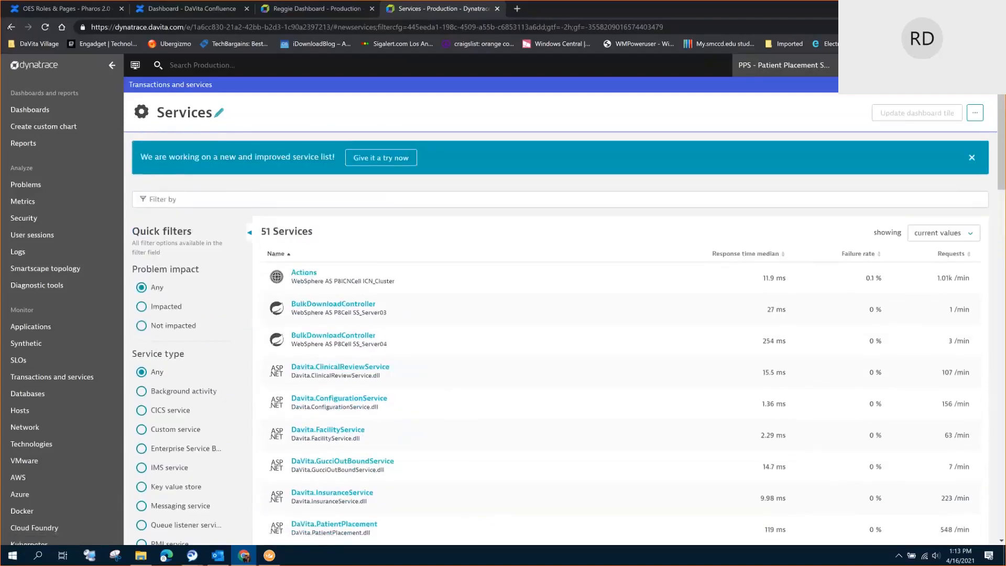
pyautogui.click(11, 27)
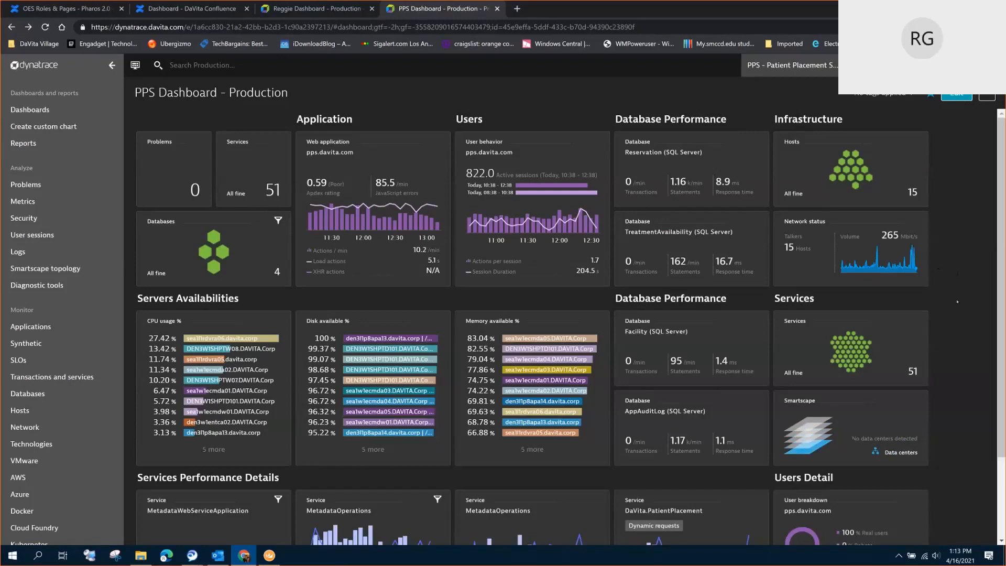
# - Reopen the Services list from the PPS Dashboard and view the current values of the DaVita services
pyautogui.scroll(-1, 958, 302)
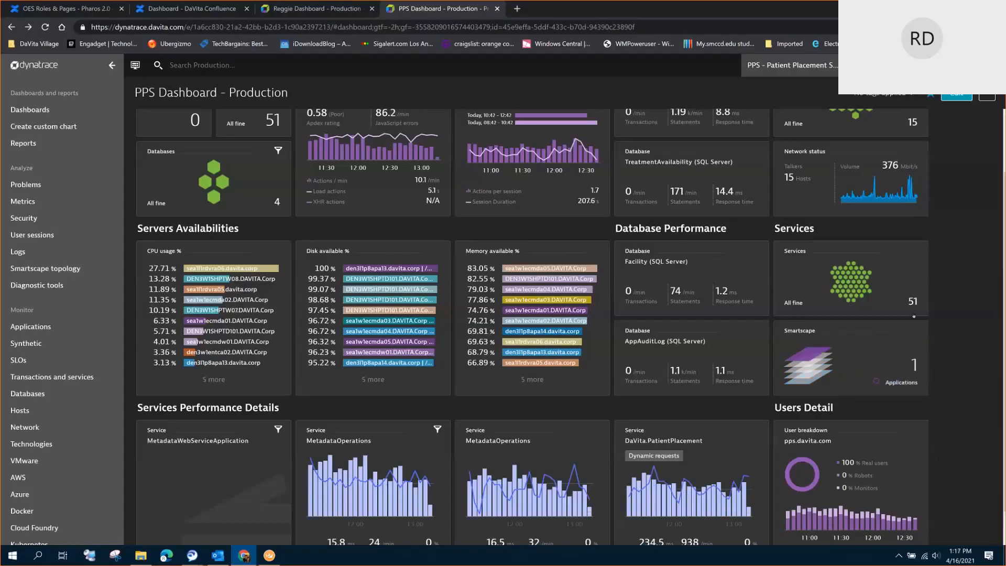
pyautogui.click(858, 286)
pyautogui.scroll(-1, 813, 409)
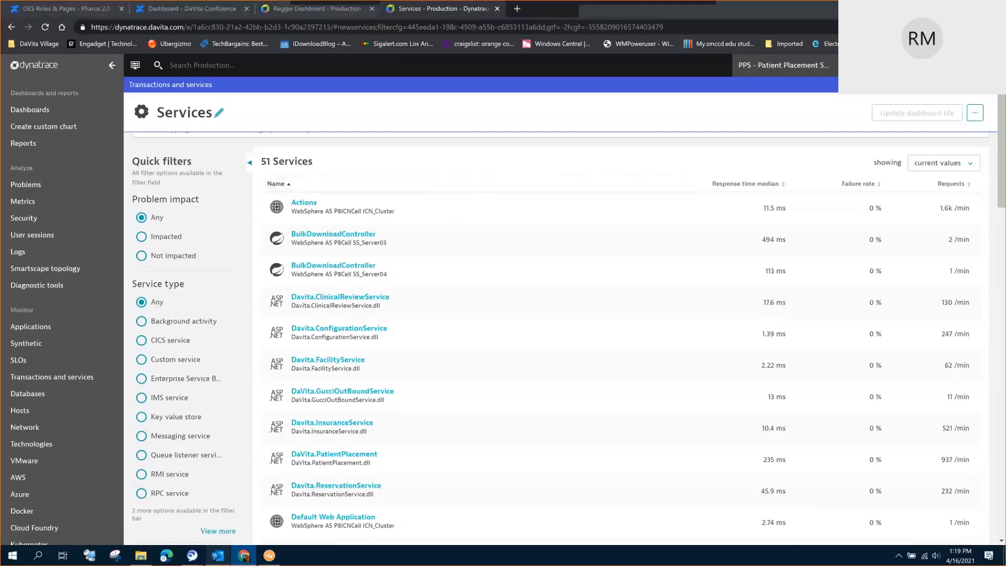
# - Switch to Outlook and compare the open and resolved alert e-mails for the failure rate increase on PABenefitService
pyautogui.click(217, 556)
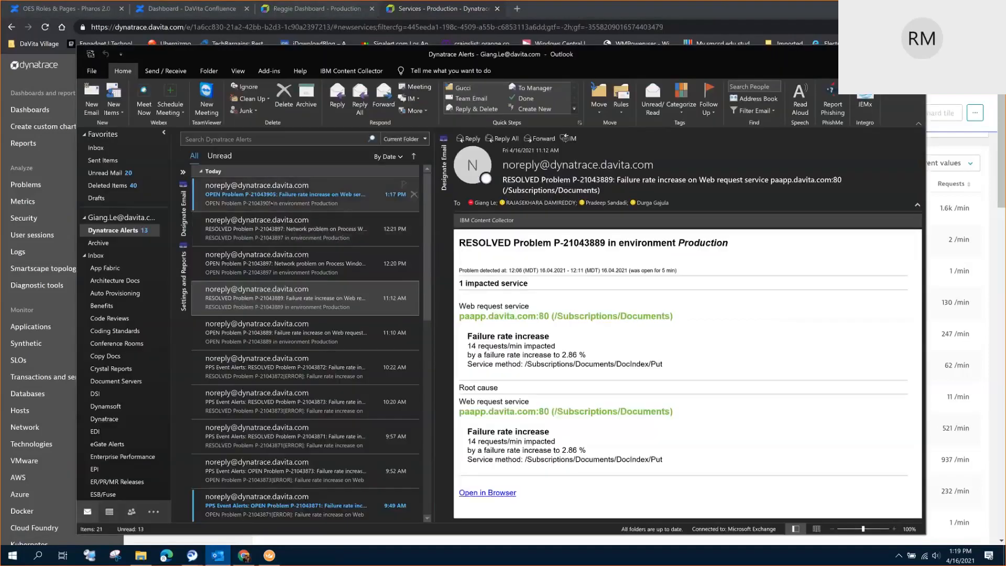
pyautogui.click(272, 203)
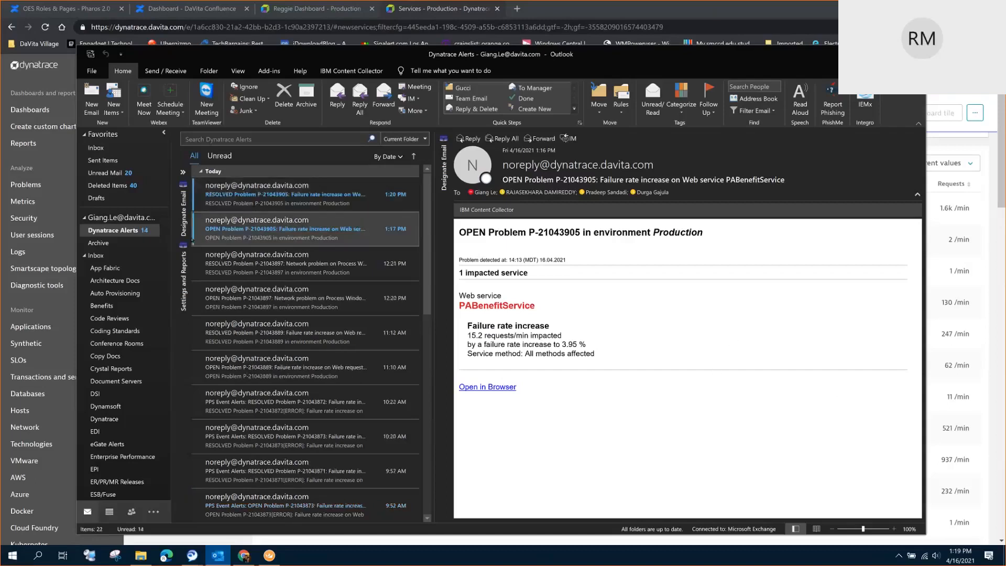
pyautogui.click(253, 195)
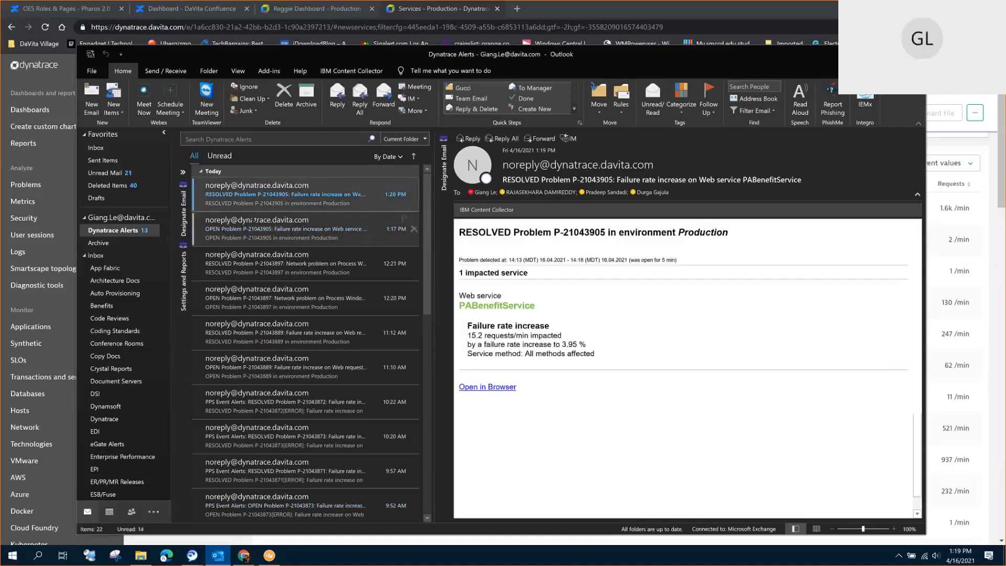
pyautogui.click(254, 221)
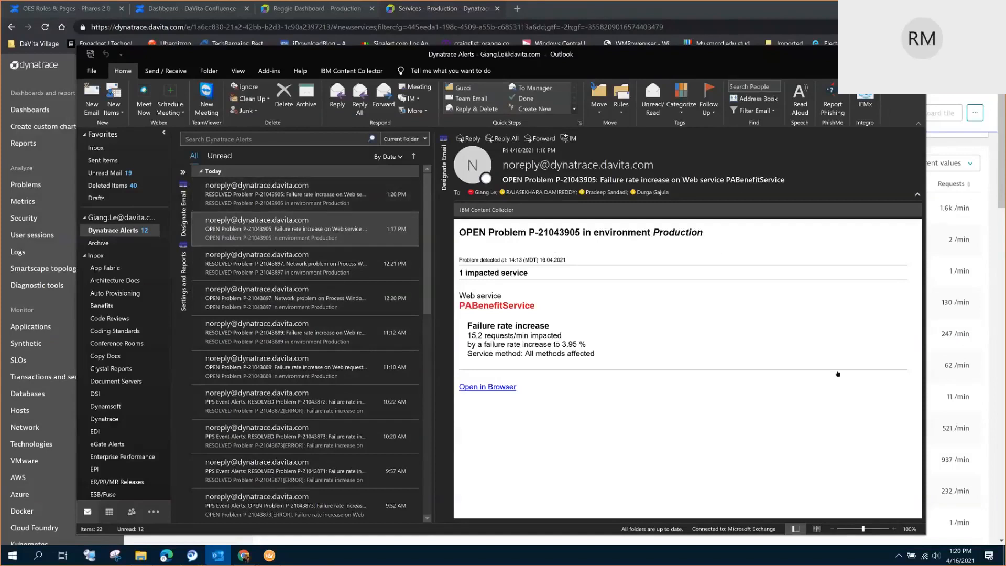
# - Switch back to the browser's Reggie Dashboard - Production, open log monitoring and expand the processes of host SEA-PAAPP01.DAVITA.Corp
pyautogui.hotkey('alt', 'Tab')
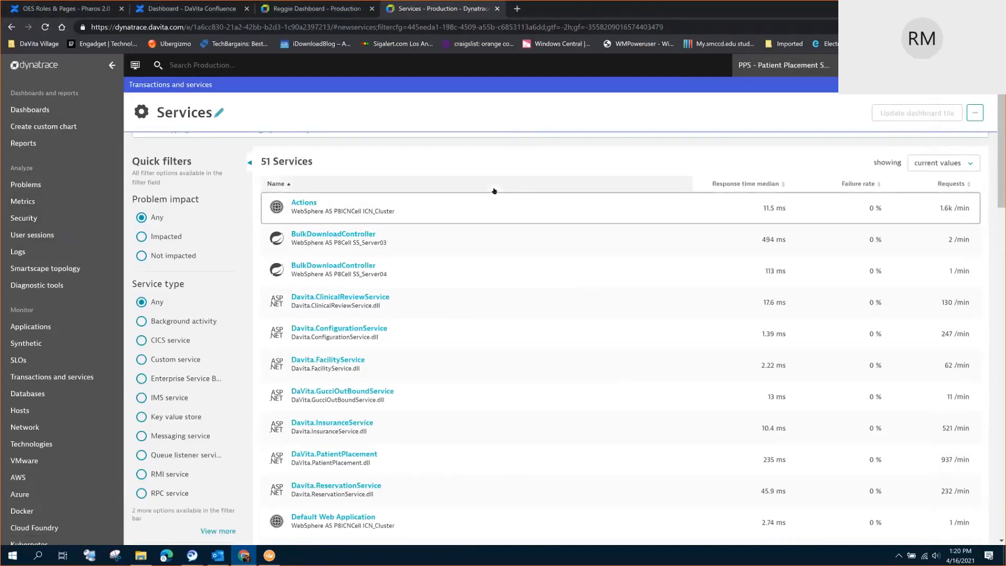
pyautogui.click(318, 10)
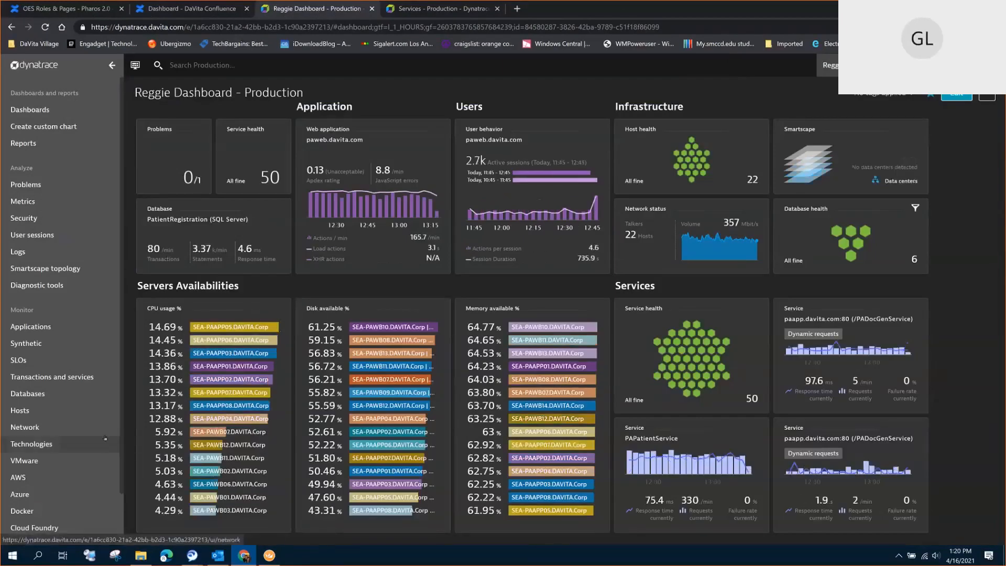
pyautogui.click(17, 252)
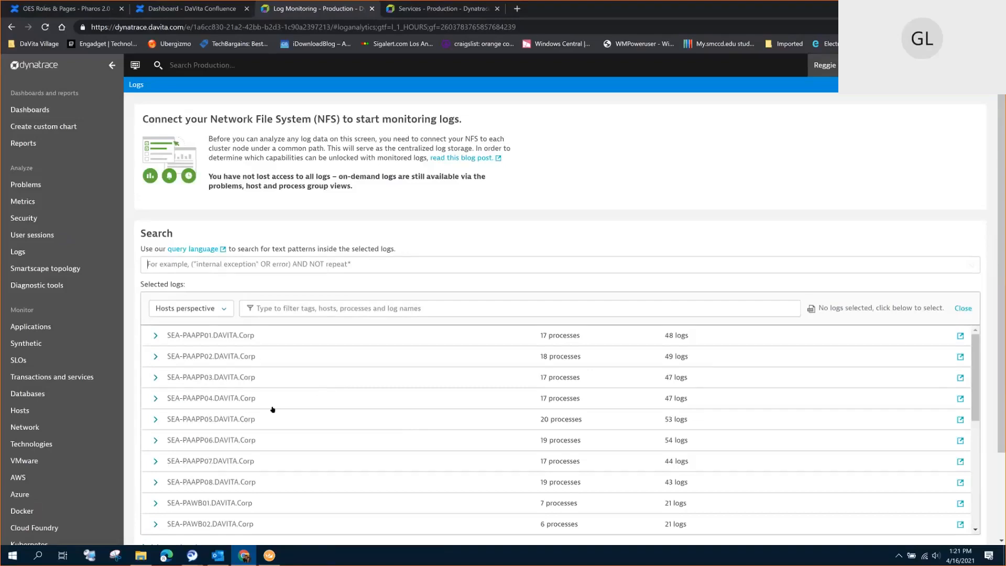
pyautogui.click(154, 335)
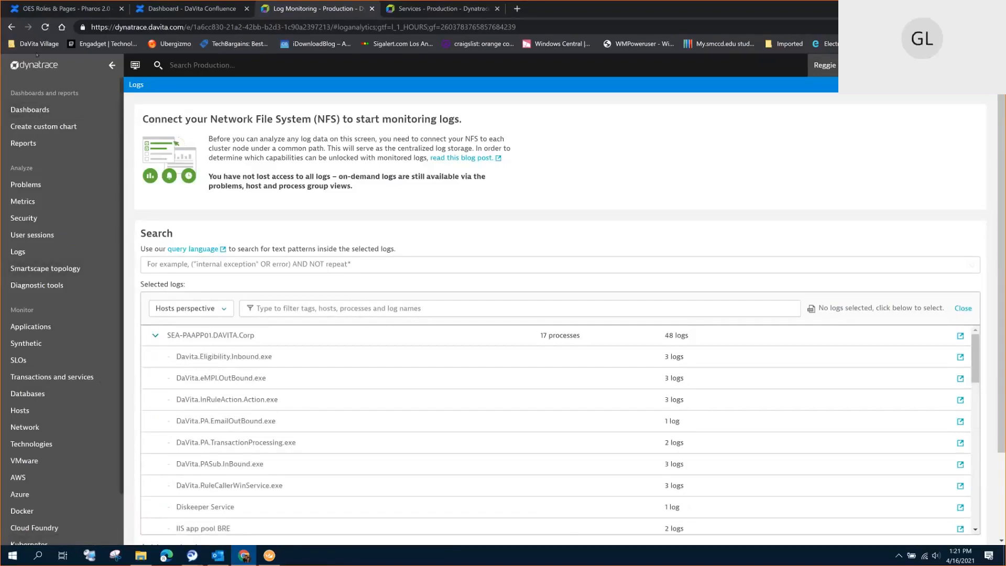
# - Go back to the Reggie Dashboard - Production, glance at the PPS Services list and reopen the Reggie log monitoring page
pyautogui.click(11, 28)
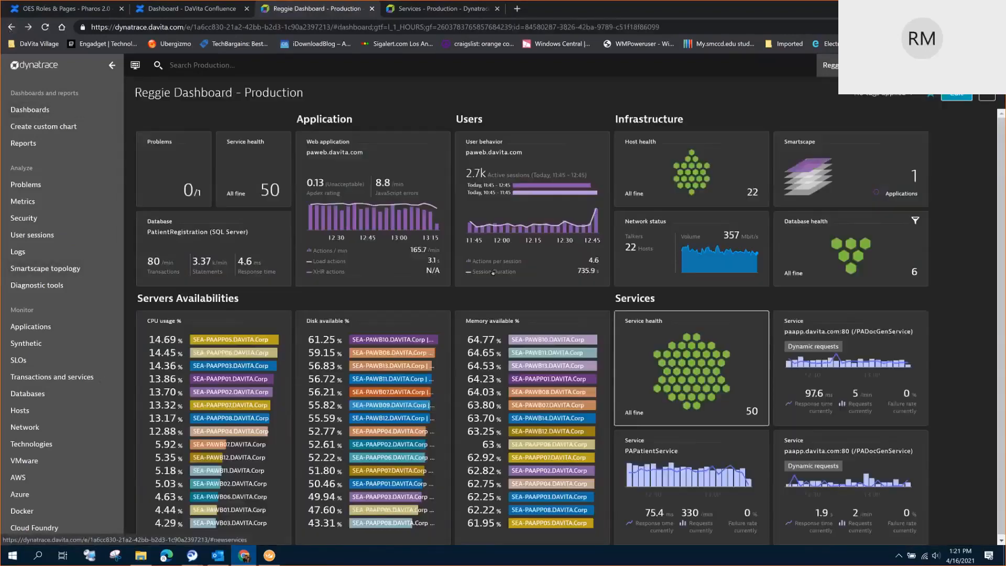
pyautogui.click(401, 8)
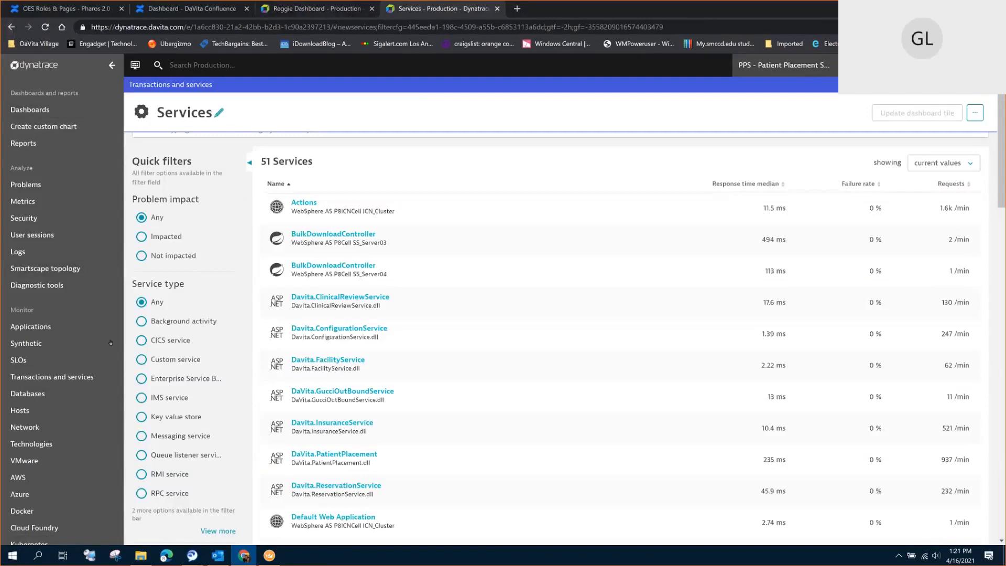
pyautogui.click(315, 8)
pyautogui.click(18, 251)
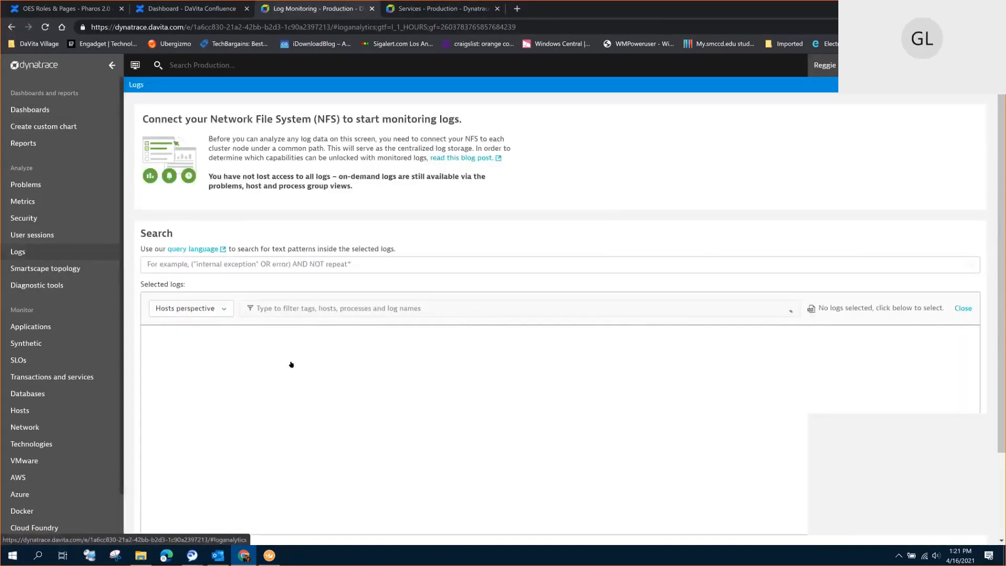
# - Find host SEA-PAWB03.DAVITA.Corp in the log list, expand its processes and look over the hosts with logs
pyautogui.scroll(-4, 710, 407)
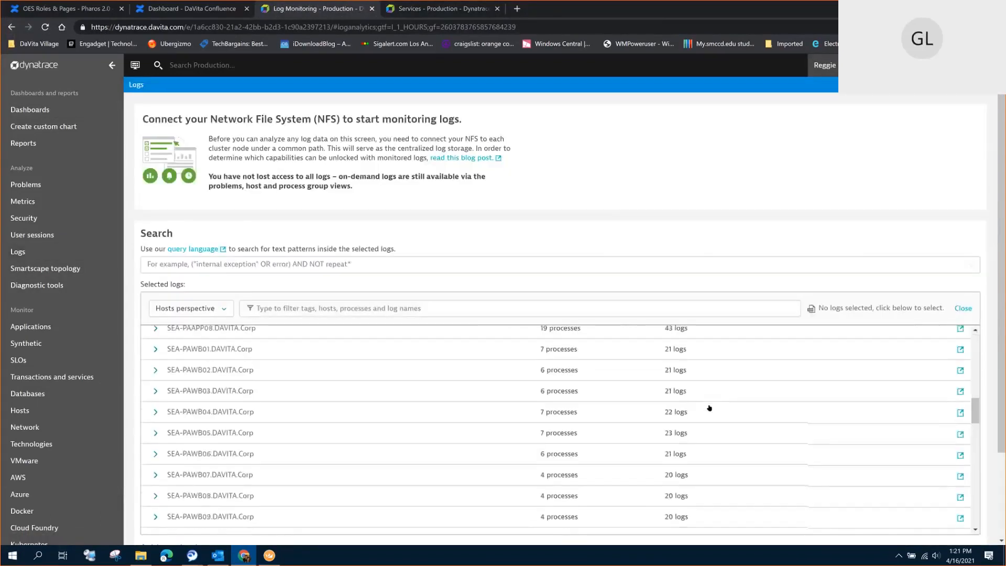
pyautogui.click(157, 337)
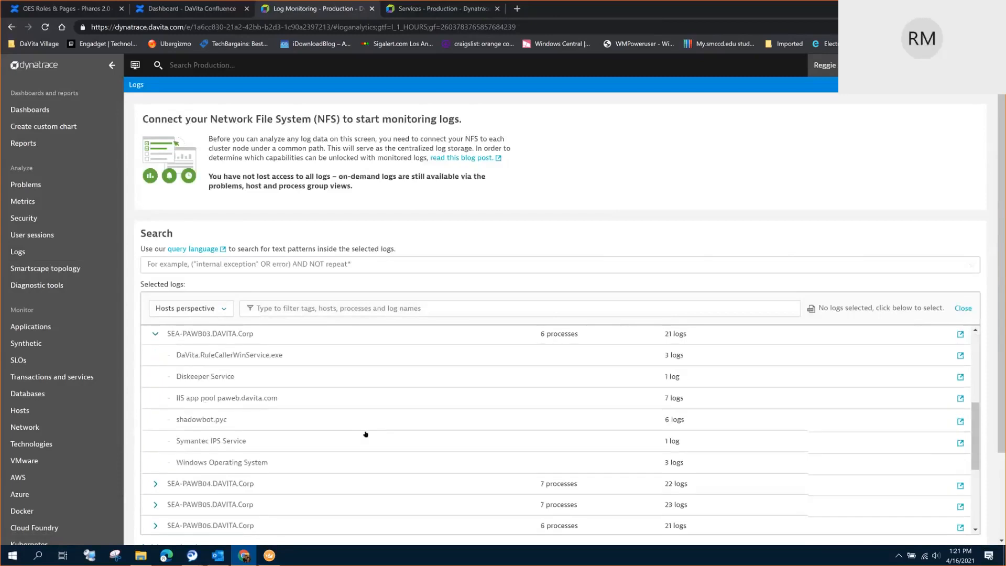
pyautogui.scroll(-1, 367, 436)
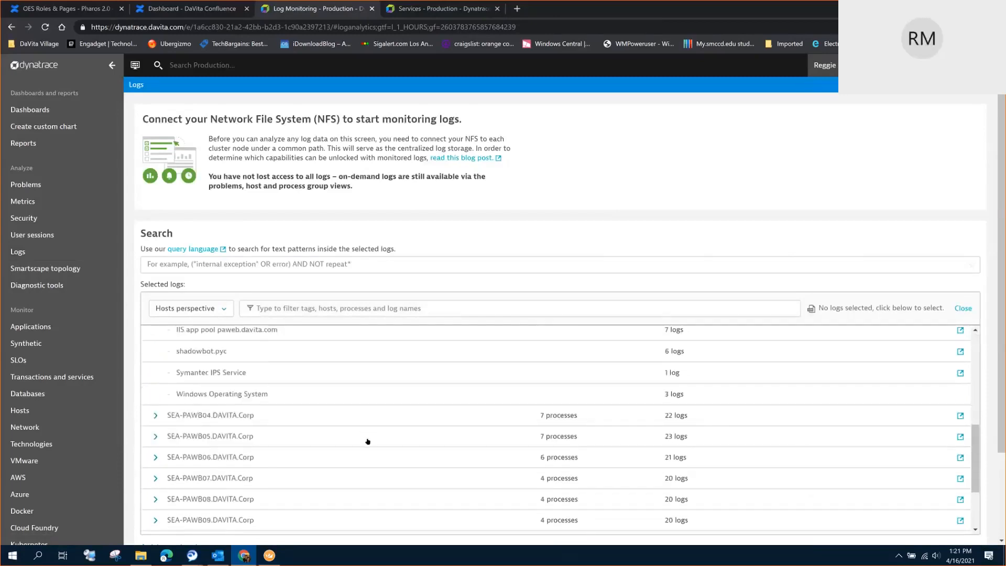
pyautogui.scroll(5, 368, 440)
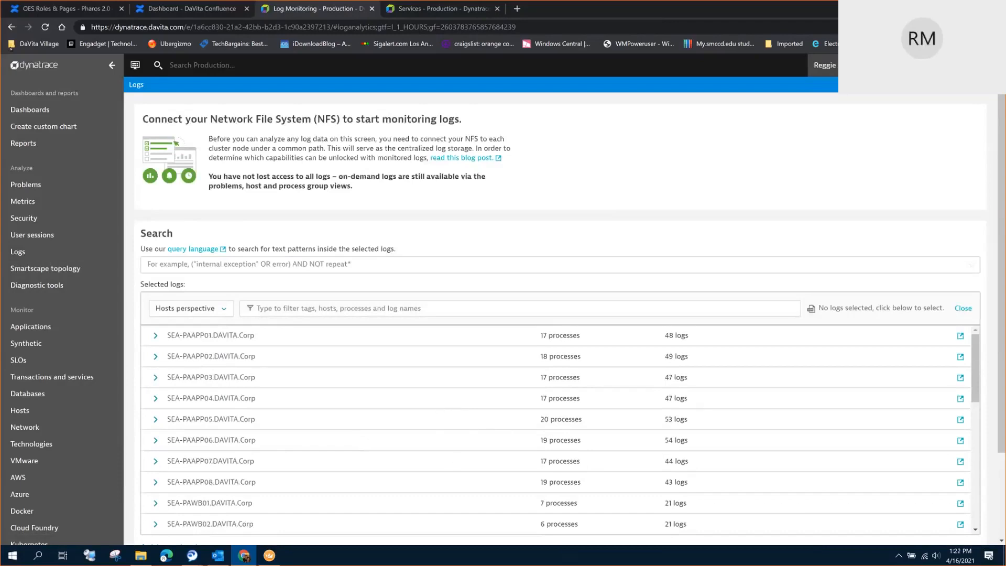
# - Return the PPS Services page to the PPS Dashboard - Production, and open the Problems list for Reggie
pyautogui.click(393, 9)
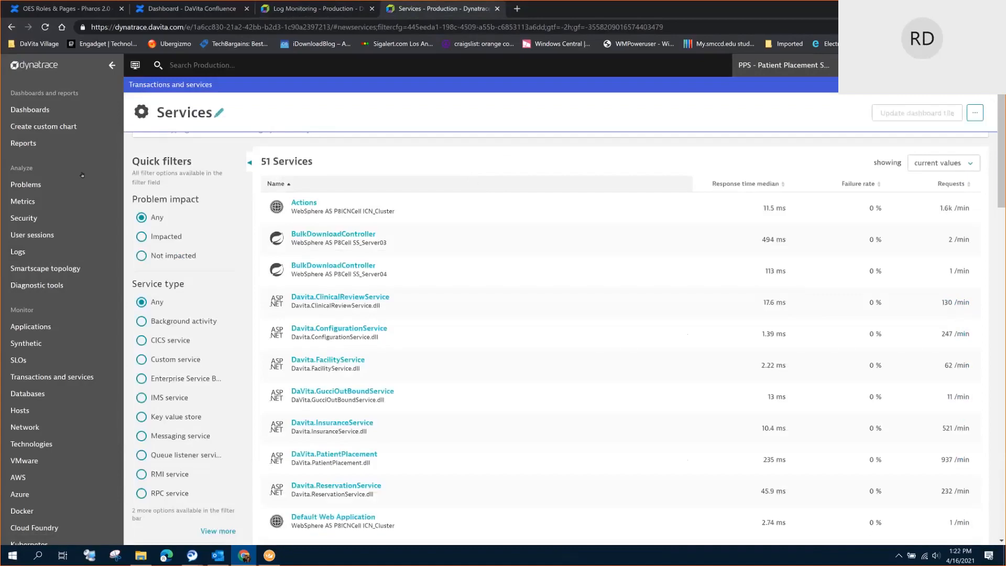
pyautogui.click(11, 27)
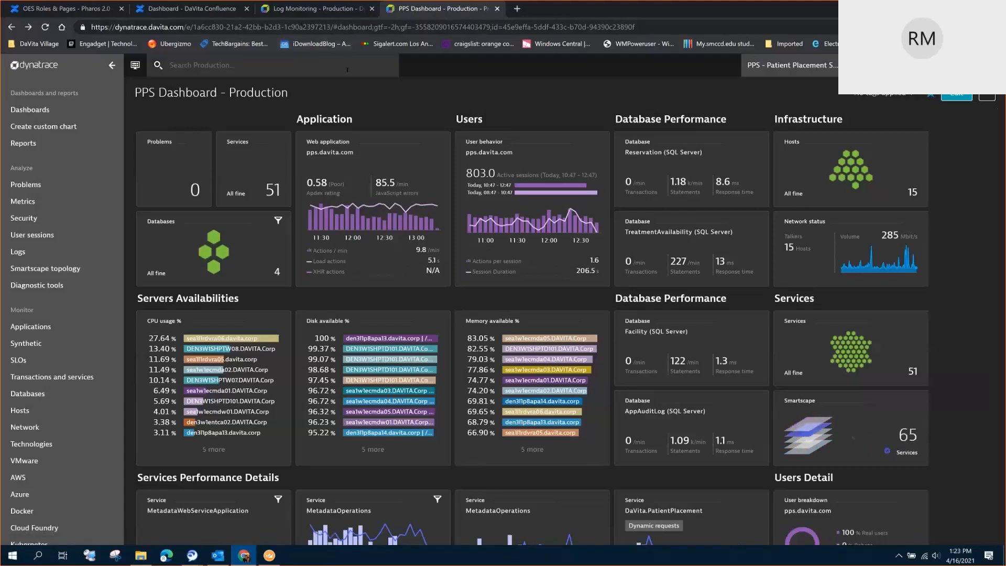
pyautogui.click(311, 9)
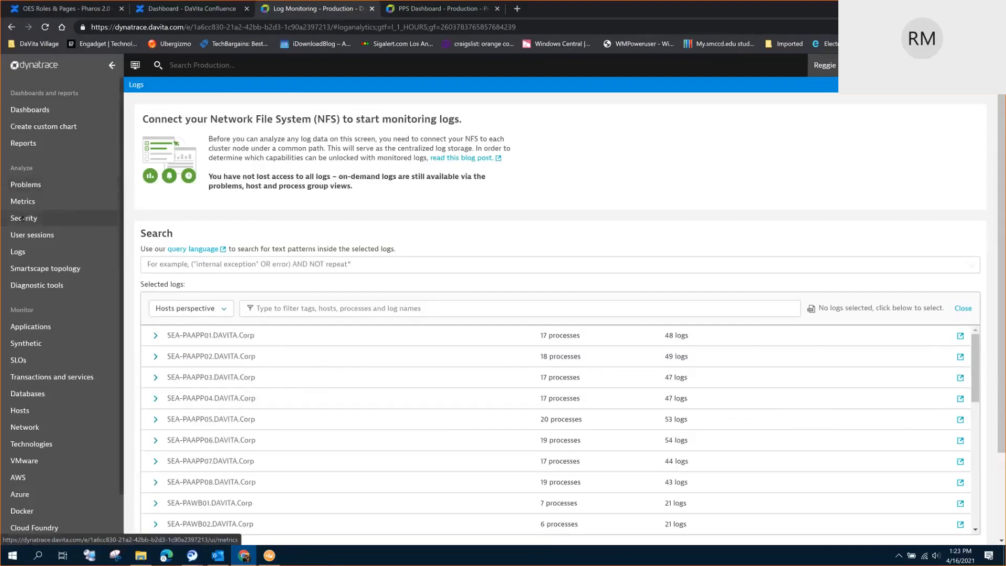
pyautogui.click(24, 186)
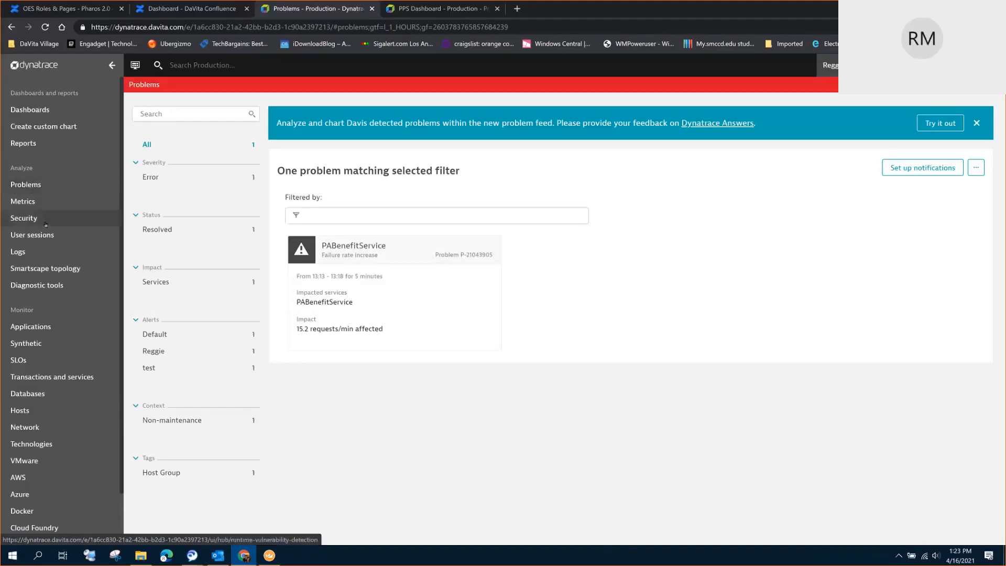
# - Open the Services list from the PPS Dashboard - Production and show the details of Davita.ReservationService
pyautogui.click(409, 11)
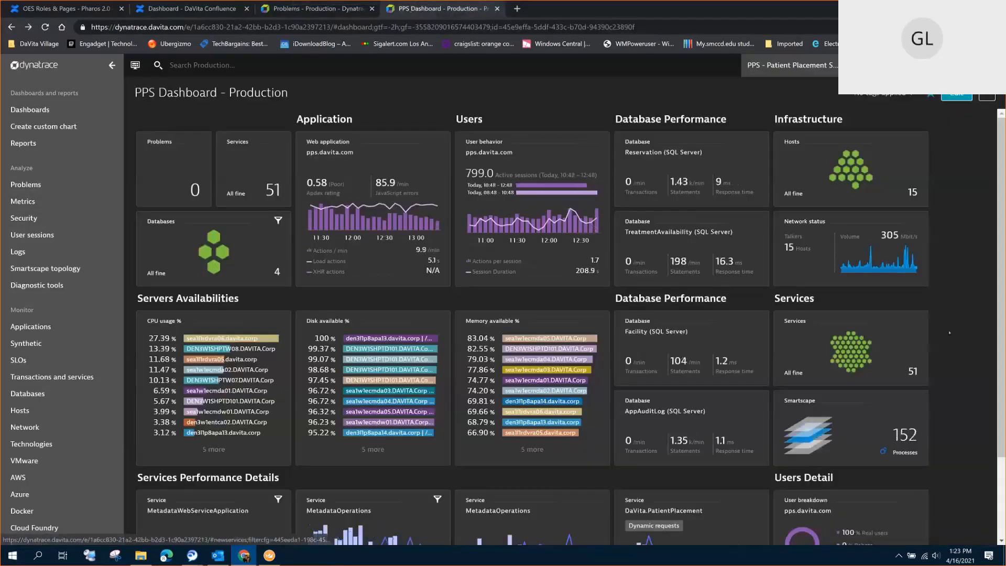
pyautogui.click(872, 351)
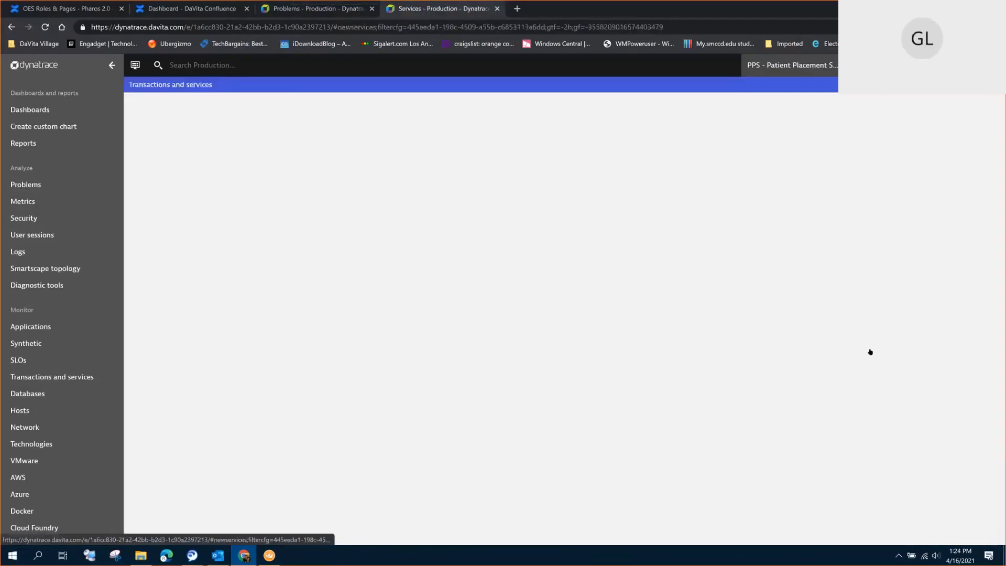
pyautogui.scroll(-5, 699, 404)
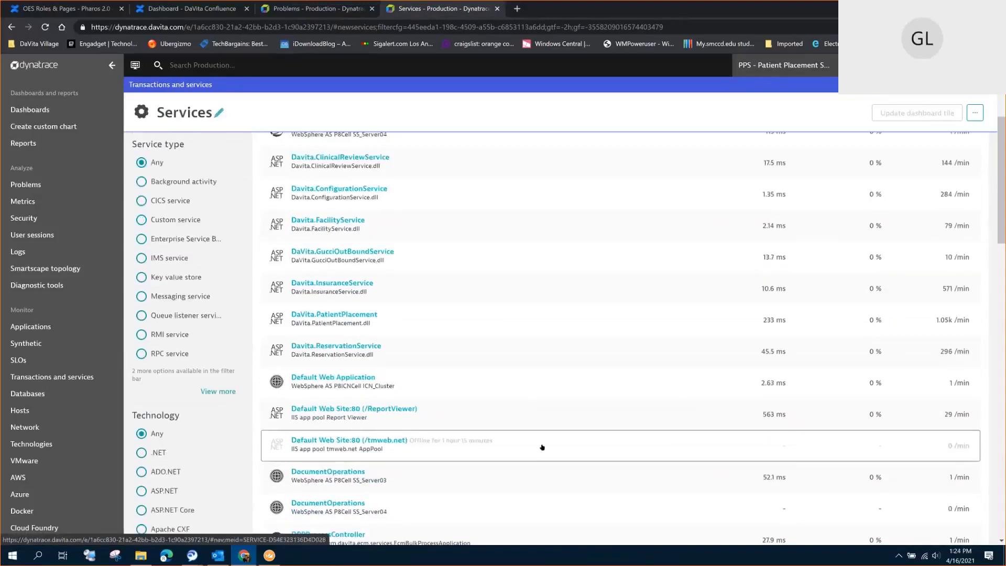
pyautogui.scroll(-1, 543, 447)
pyautogui.click(362, 275)
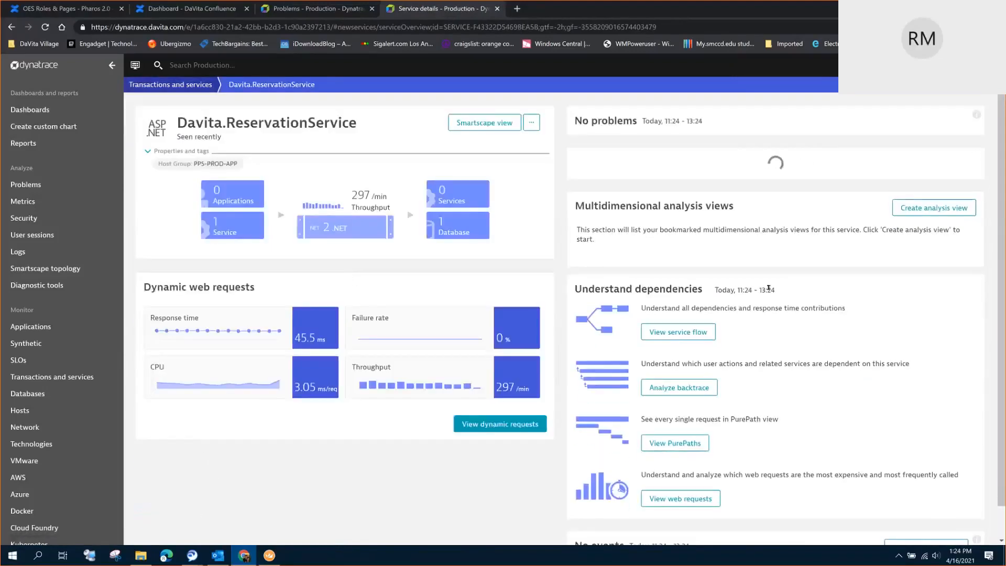
# - Examine the current hotspots, dynamic web requests, dependency analysis options and events of Davita.ReservationService
pyautogui.scroll(-2, 837, 306)
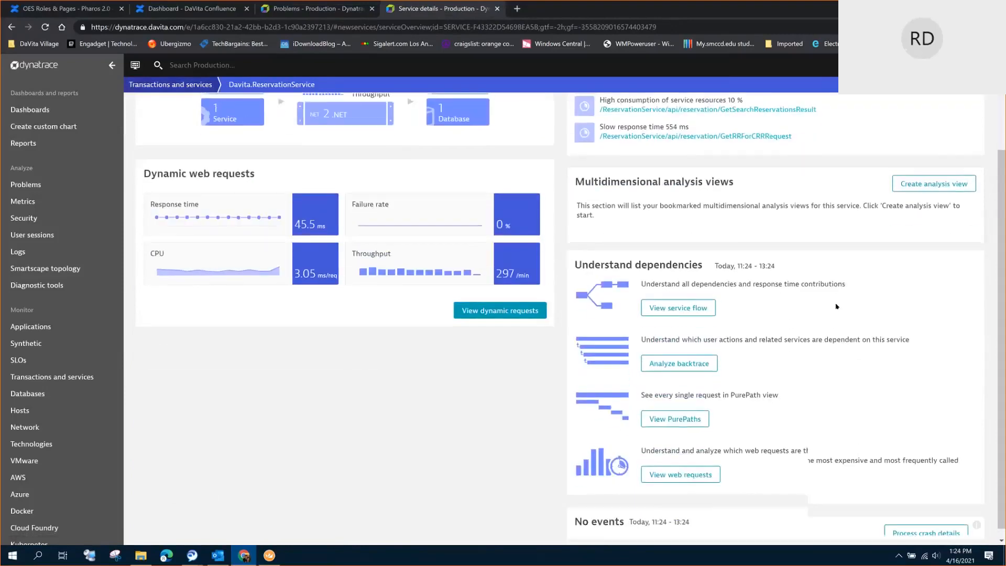
pyautogui.scroll(1, 837, 306)
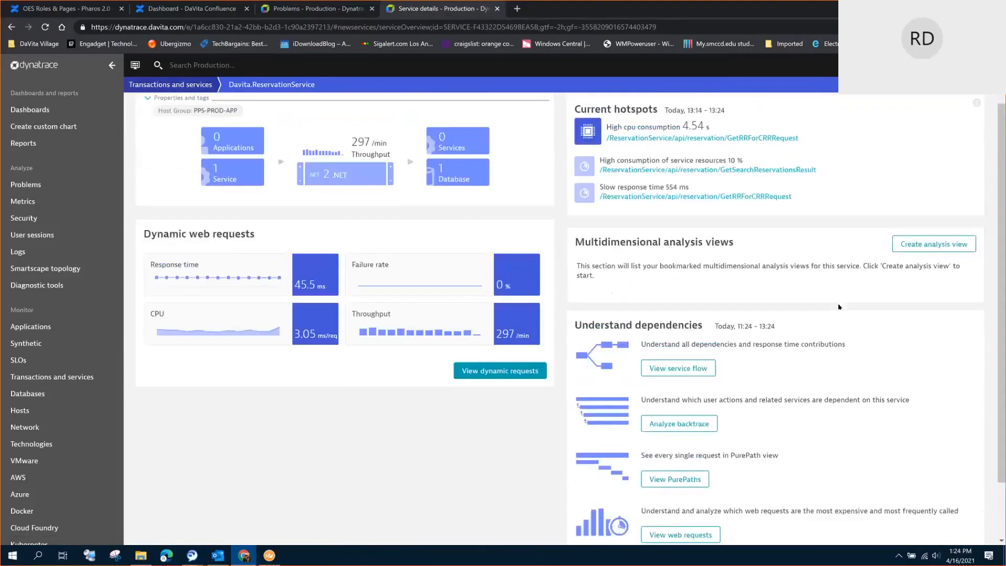
pyautogui.scroll(1, 851, 301)
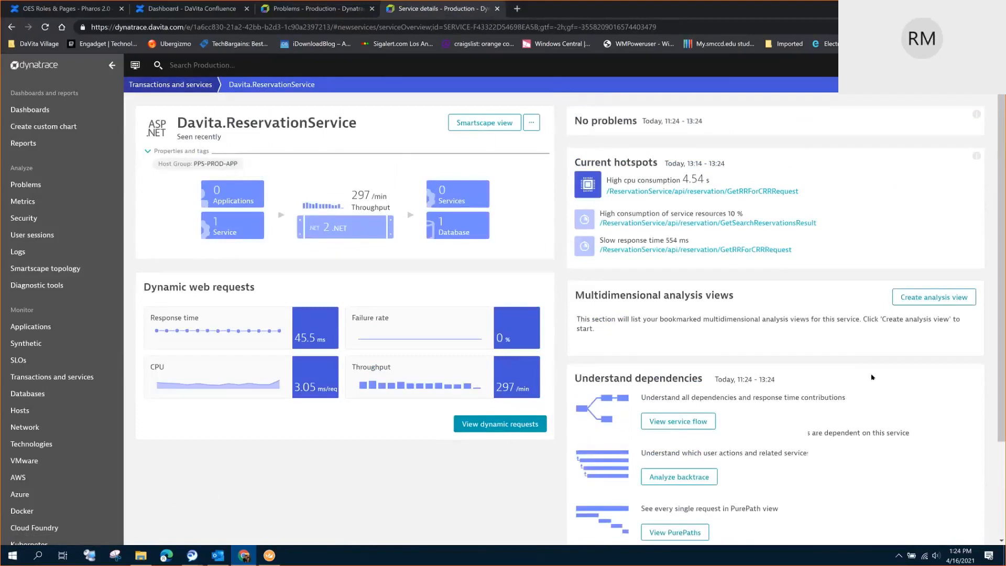
pyautogui.scroll(-2, 872, 377)
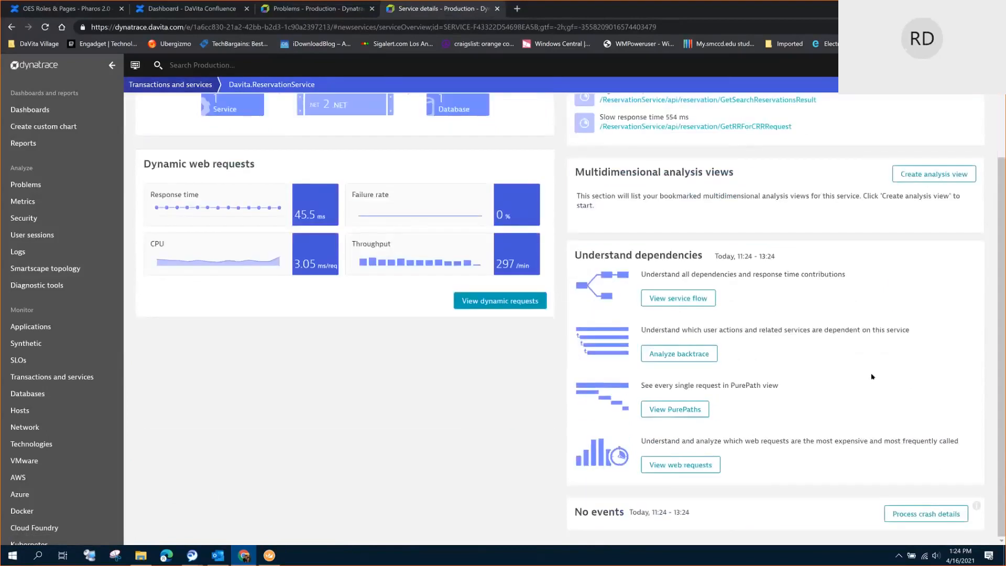
pyautogui.scroll(2, 872, 376)
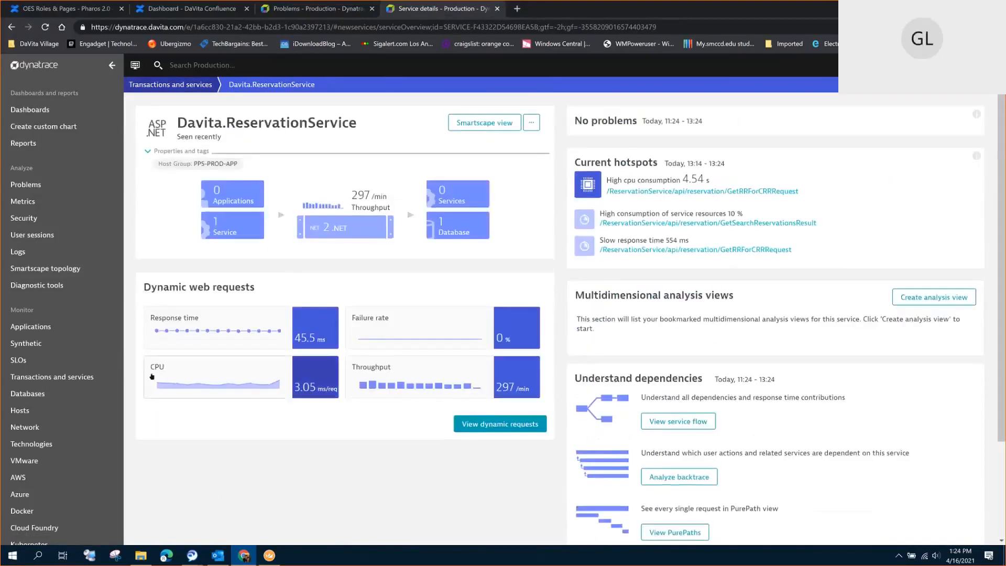
# - Revisit the Reggie logs, return to the Problems list and set its timeframe to the last 7 days
pyautogui.click(315, 8)
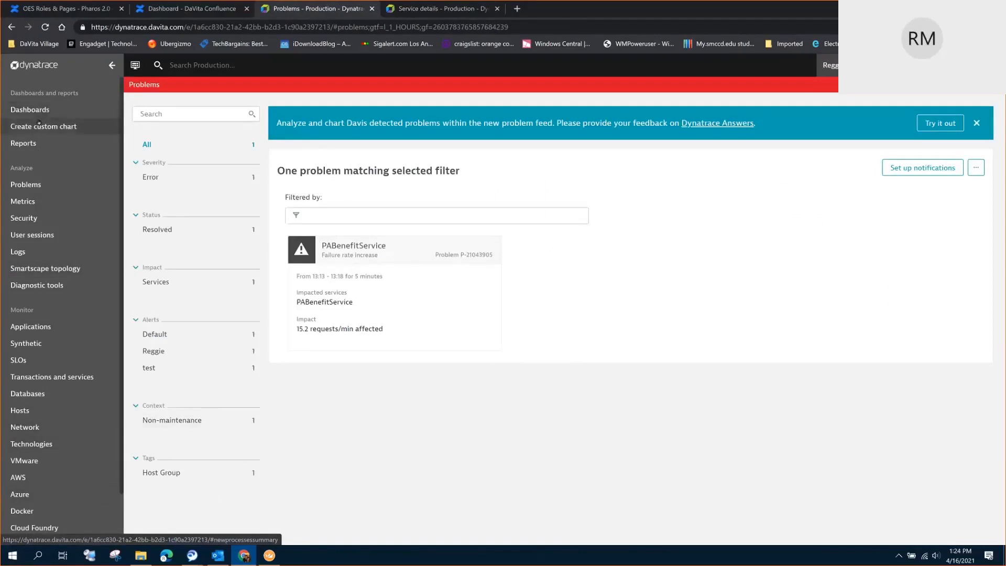
pyautogui.click(17, 252)
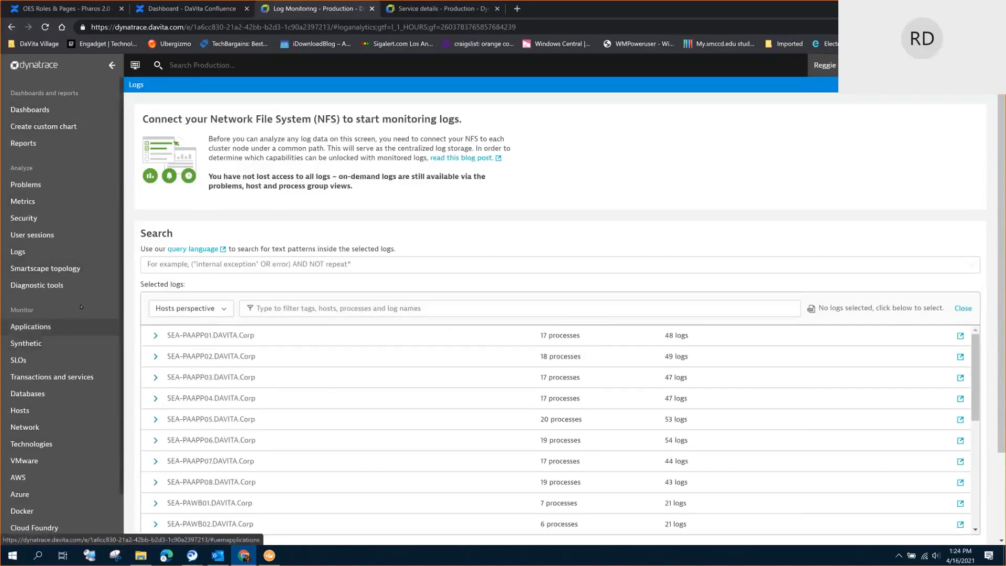
pyautogui.click(24, 185)
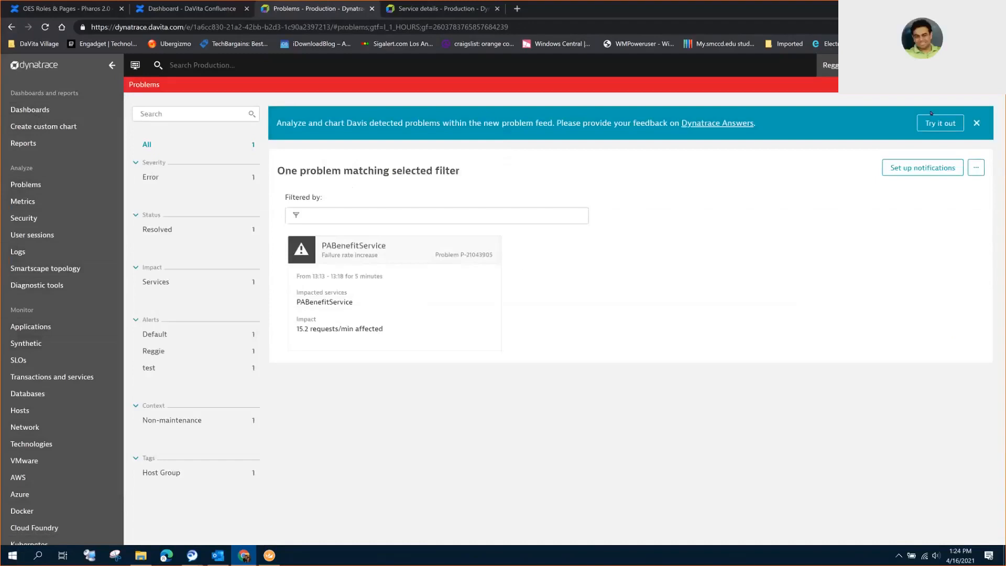
pyautogui.click(886, 65)
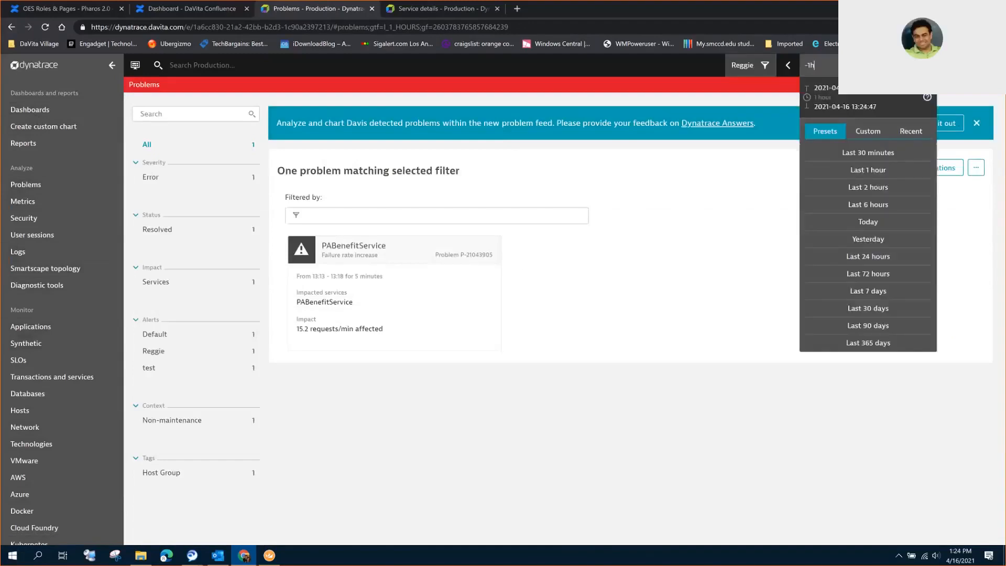
pyautogui.click(871, 291)
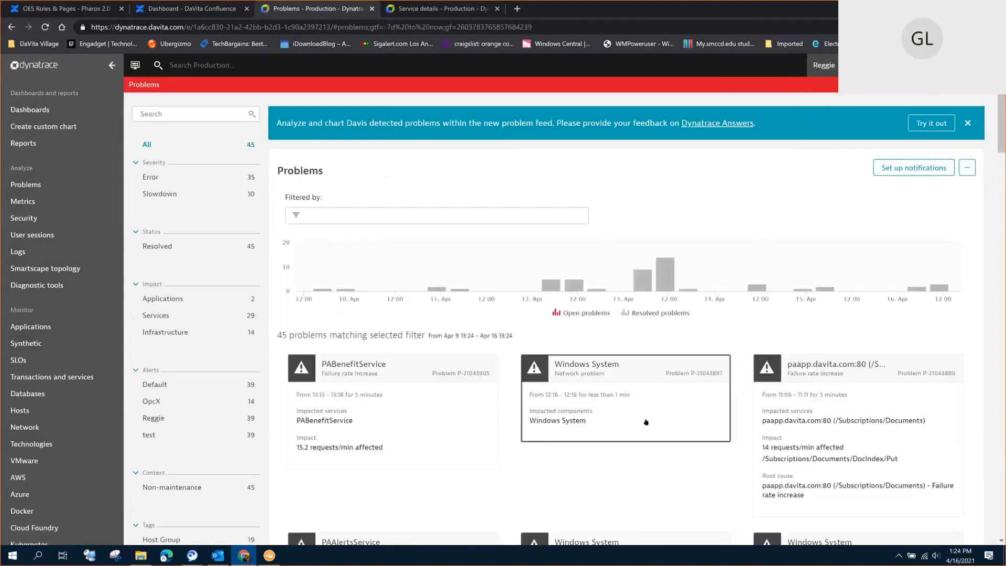
# - Review the Reggie problems of the last 7 days, checking their types, impacted services or components, durations and root causes
pyautogui.scroll(-3, 612, 450)
pyautogui.scroll(-4, 611, 449)
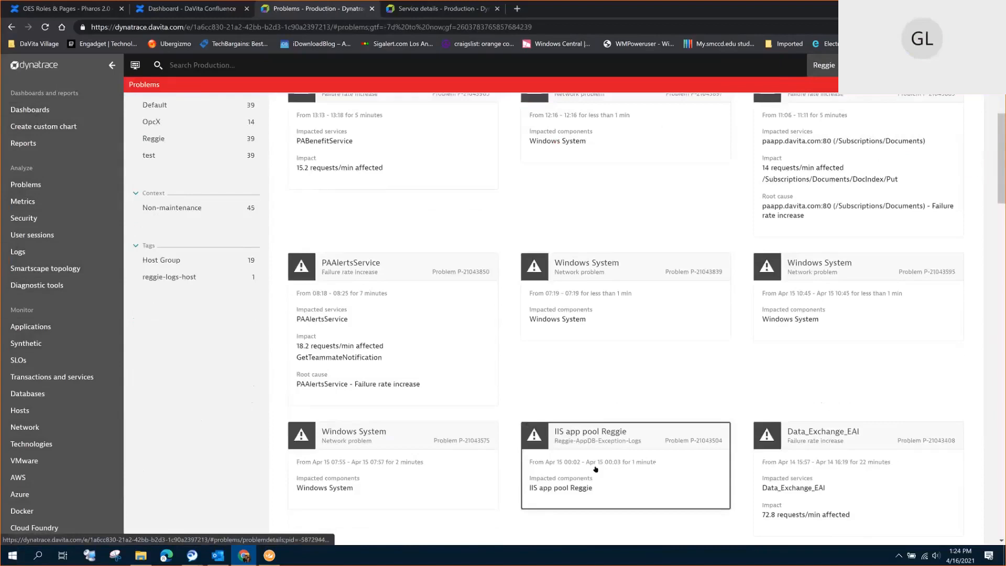
pyautogui.scroll(-1, 601, 475)
pyautogui.scroll(-3, 601, 475)
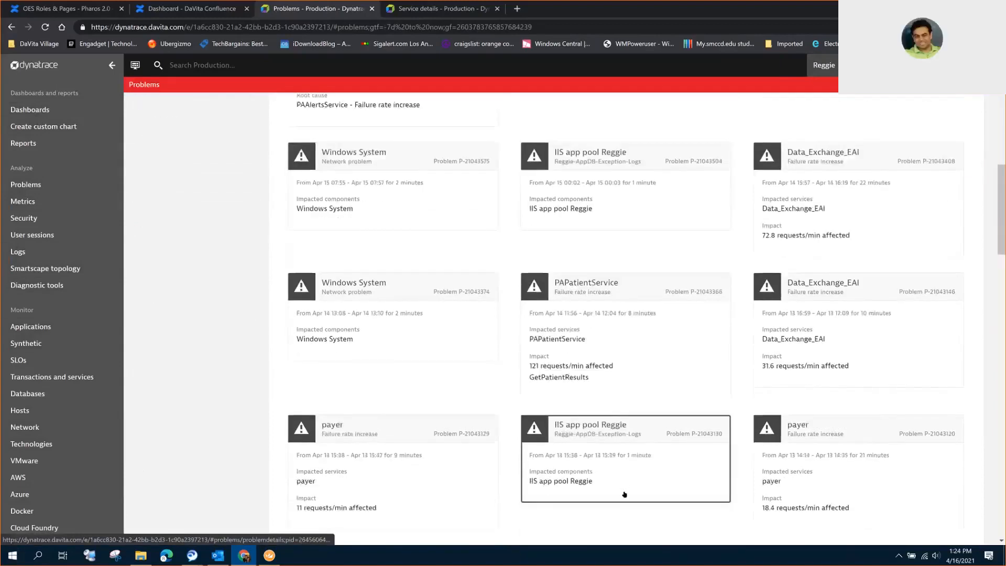
pyautogui.scroll(-3, 624, 490)
pyautogui.scroll(-4, 643, 472)
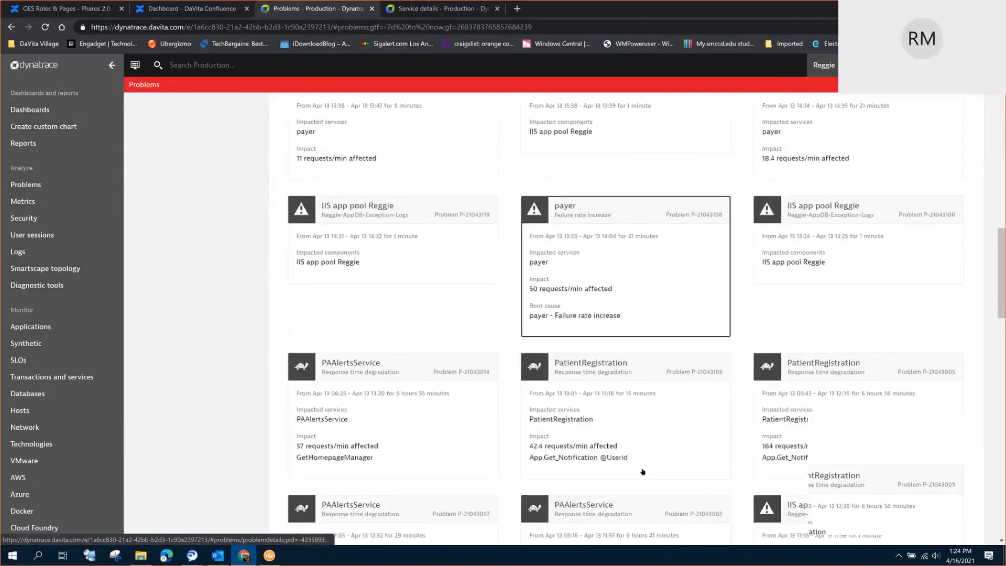
pyautogui.scroll(-4, 649, 479)
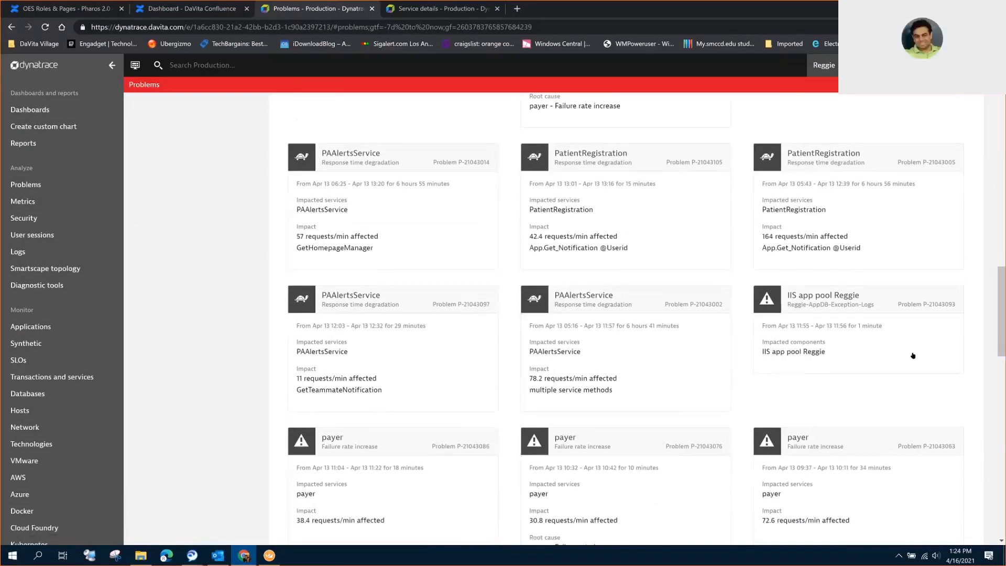
pyautogui.scroll(-4, 914, 352)
pyautogui.scroll(-4, 926, 348)
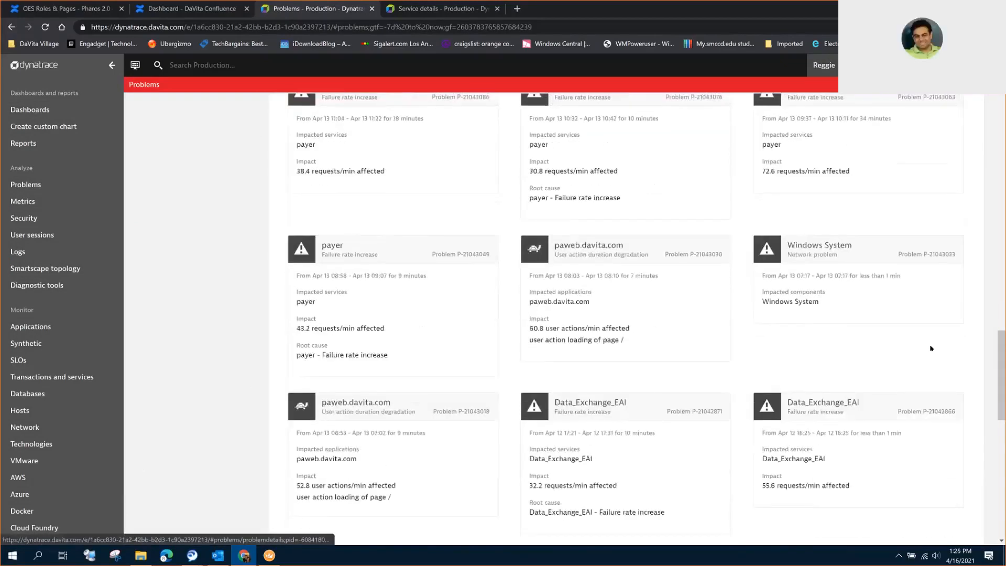
pyautogui.scroll(-3, 936, 349)
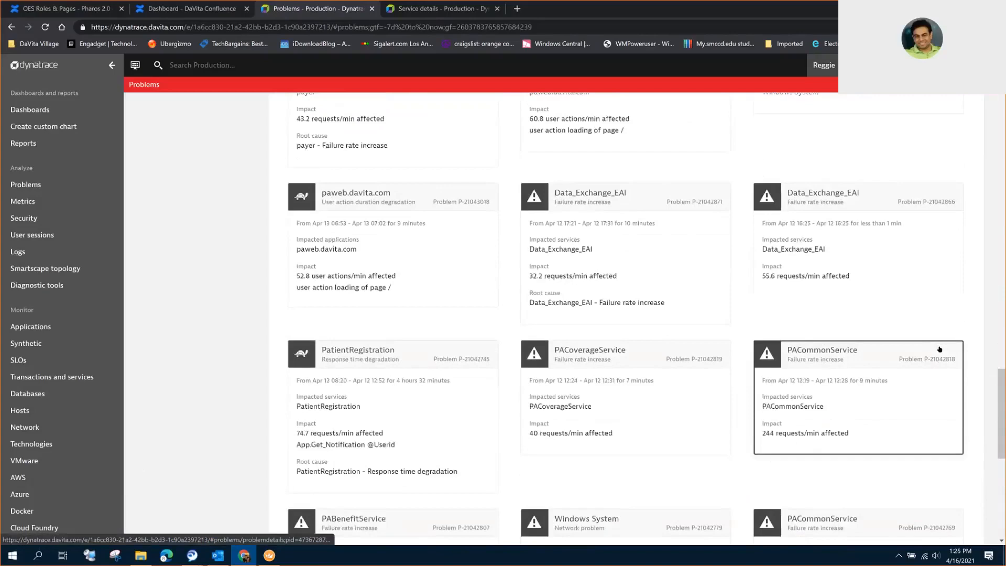
pyautogui.scroll(-4, 941, 349)
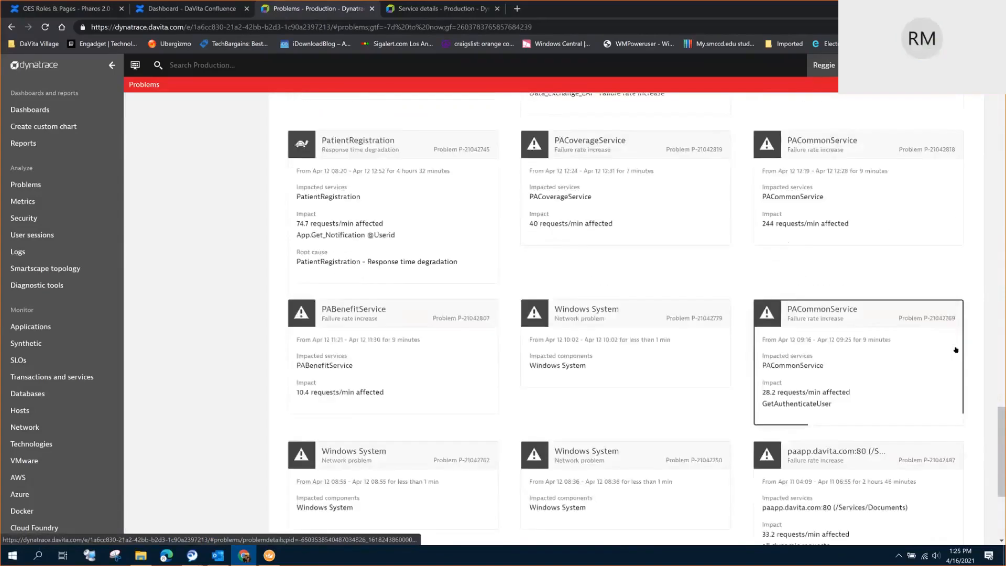
pyautogui.scroll(-4, 957, 350)
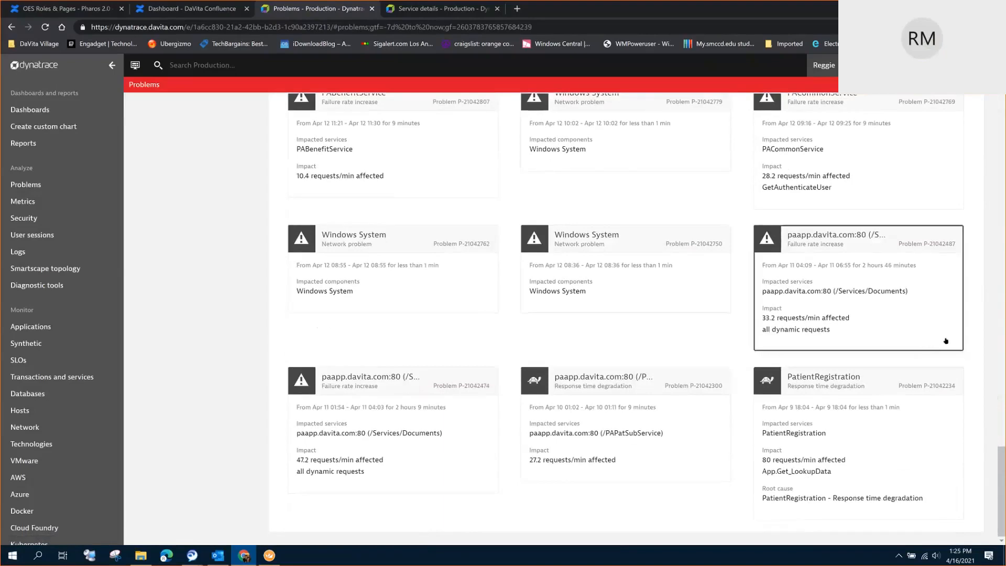
# - Leave the Reggie problems for the Davita.ReservationService details and go back to the PPS Services list
pyautogui.scroll(15, 938, 342)
pyautogui.scroll(8, 971, 341)
pyautogui.click(413, 16)
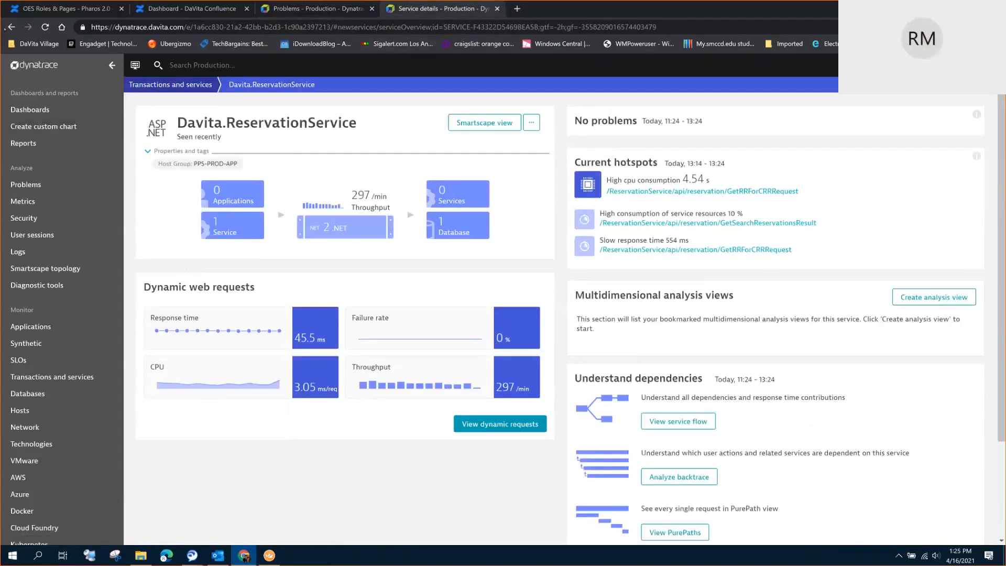
pyautogui.click(10, 27)
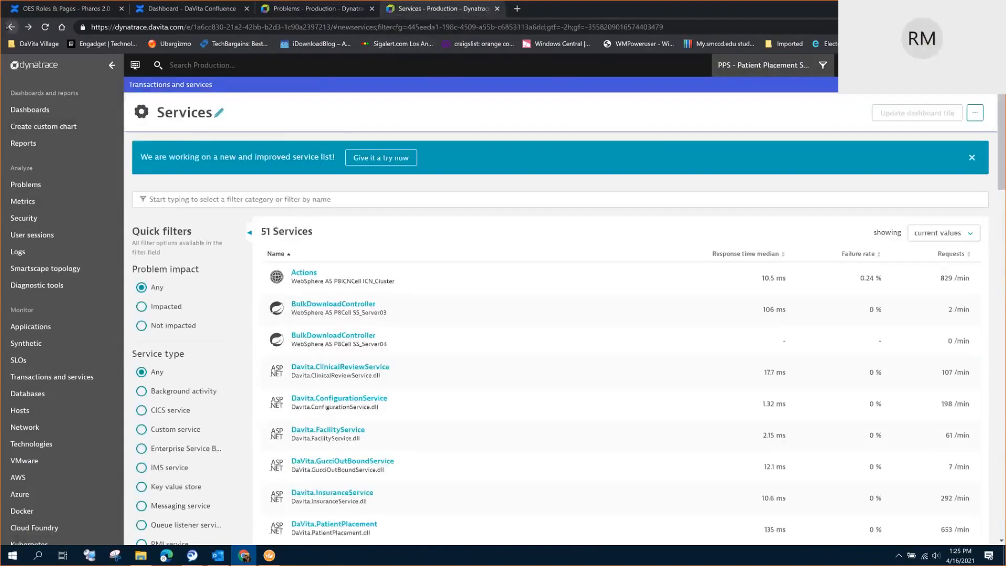
# - Return to the PPS Dashboard - Production and review its application, user, database, infrastructure and service performance tiles
pyautogui.click(11, 28)
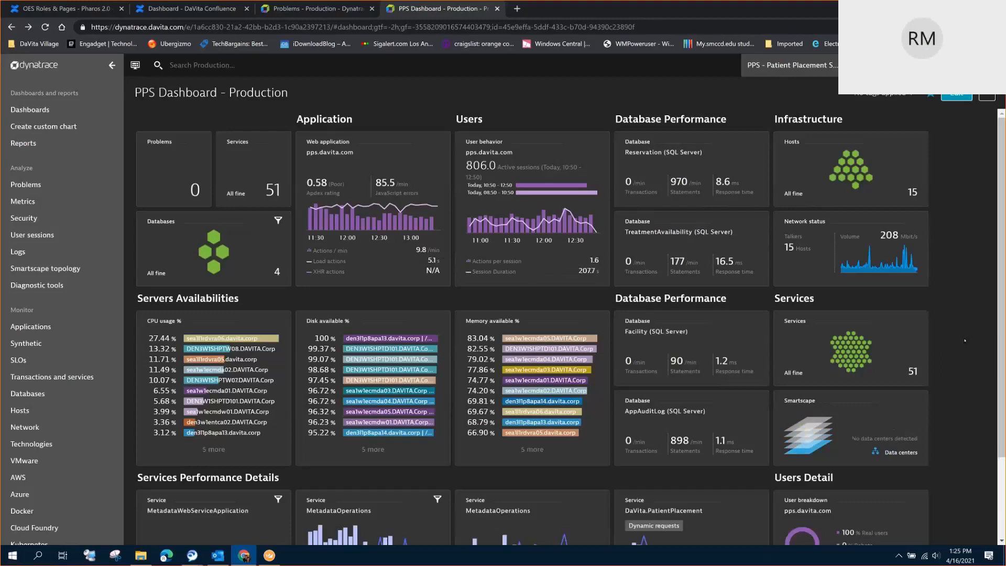
pyautogui.scroll(-2, 968, 331)
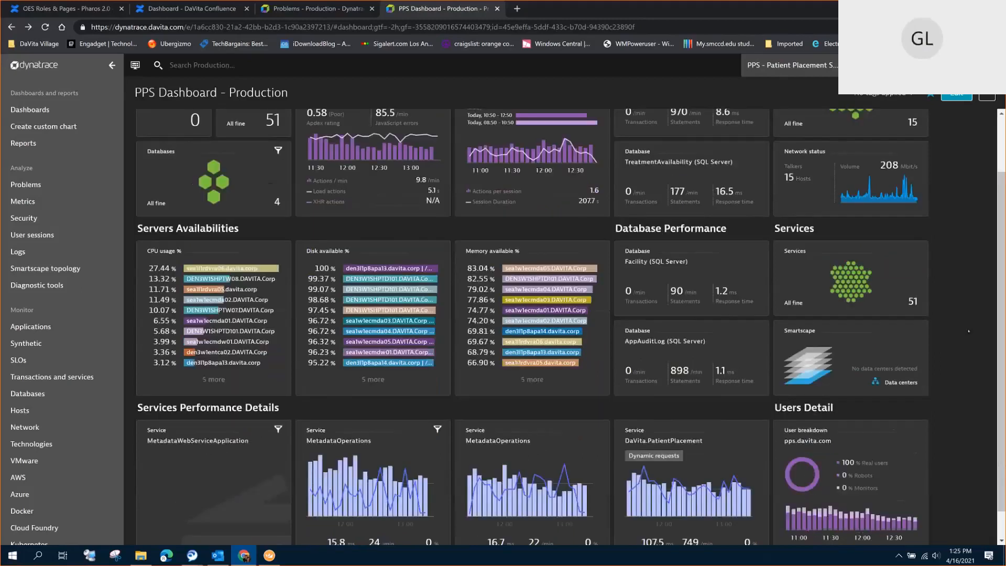
pyautogui.scroll(-1, 969, 331)
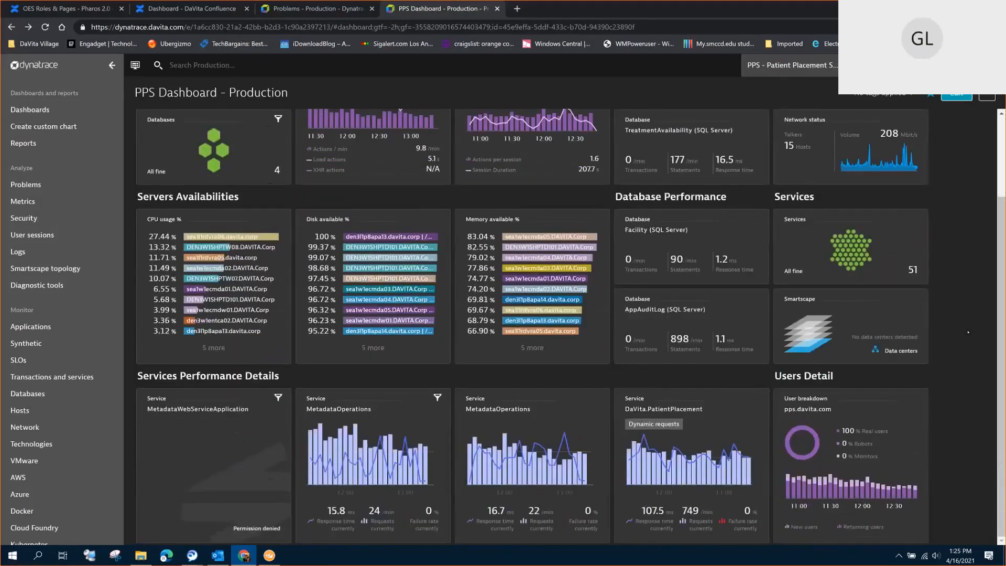
pyautogui.scroll(3, 967, 334)
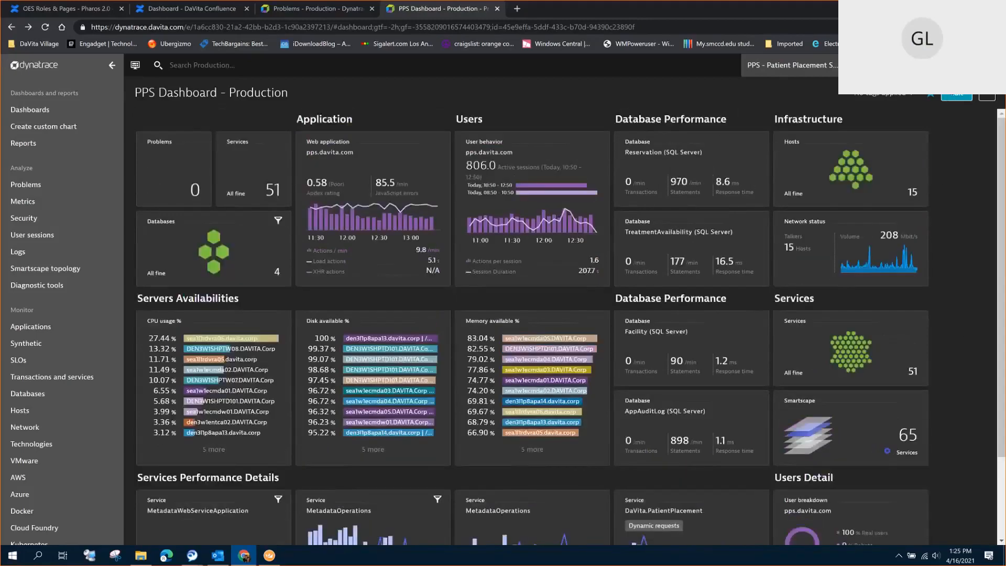
# - Open the PPS dashboard for editing, browse the available tile types from infrastructure to analysis, and leave edit mode without adding any
pyautogui.click(950, 97)
pyautogui.scroll(-3, 927, 282)
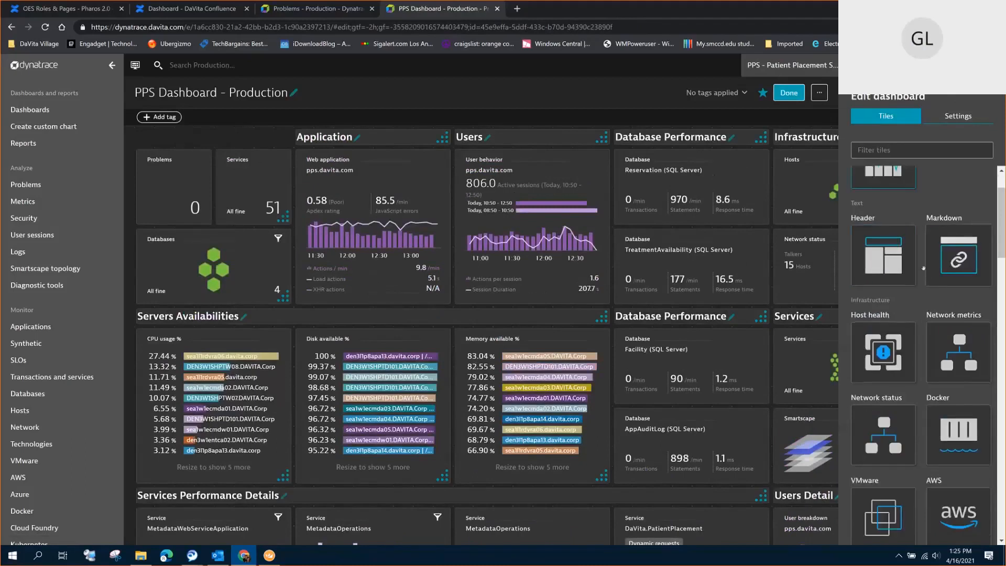
pyautogui.scroll(-2, 907, 294)
pyautogui.scroll(-3, 900, 297)
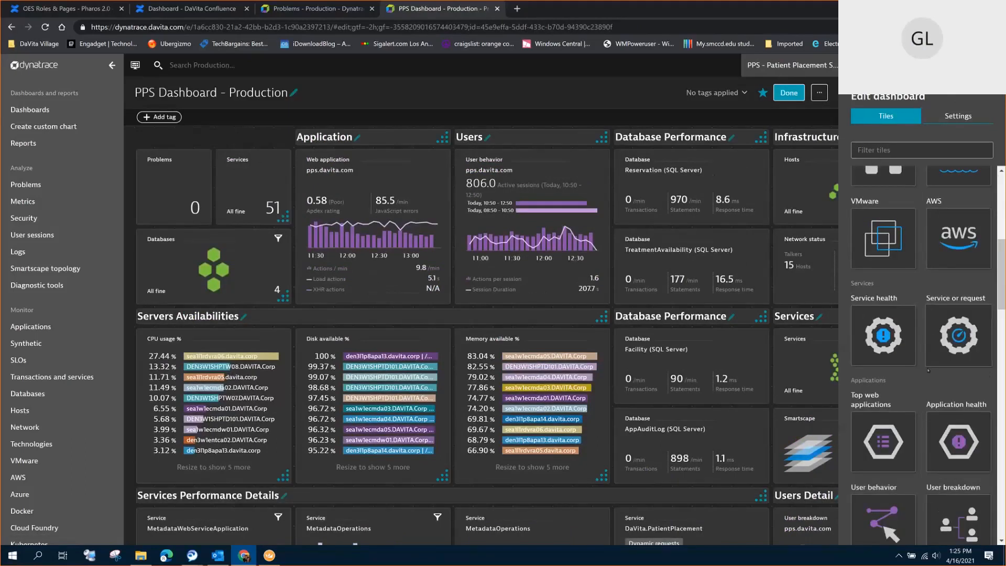
pyautogui.scroll(-5, 926, 345)
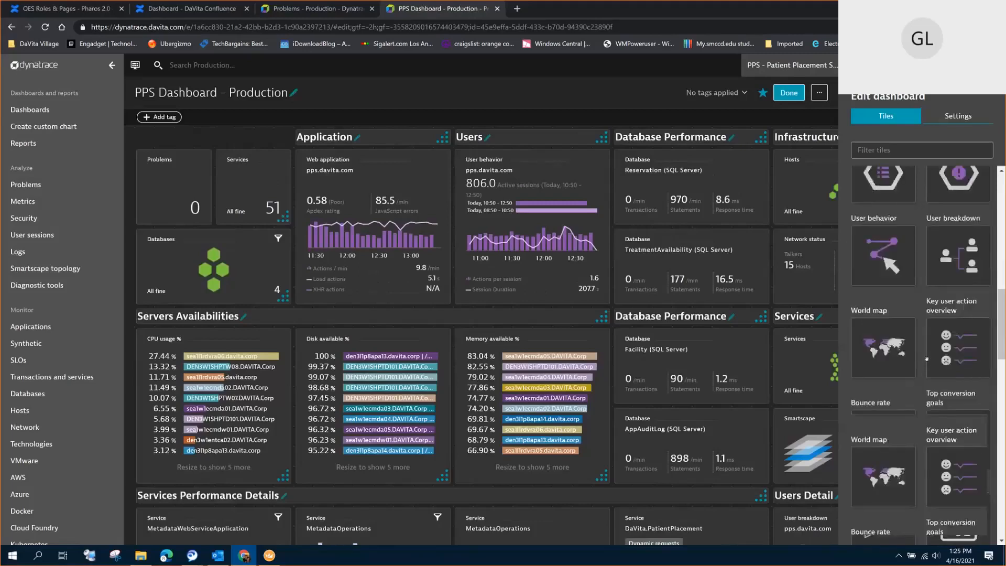
pyautogui.scroll(-6, 944, 359)
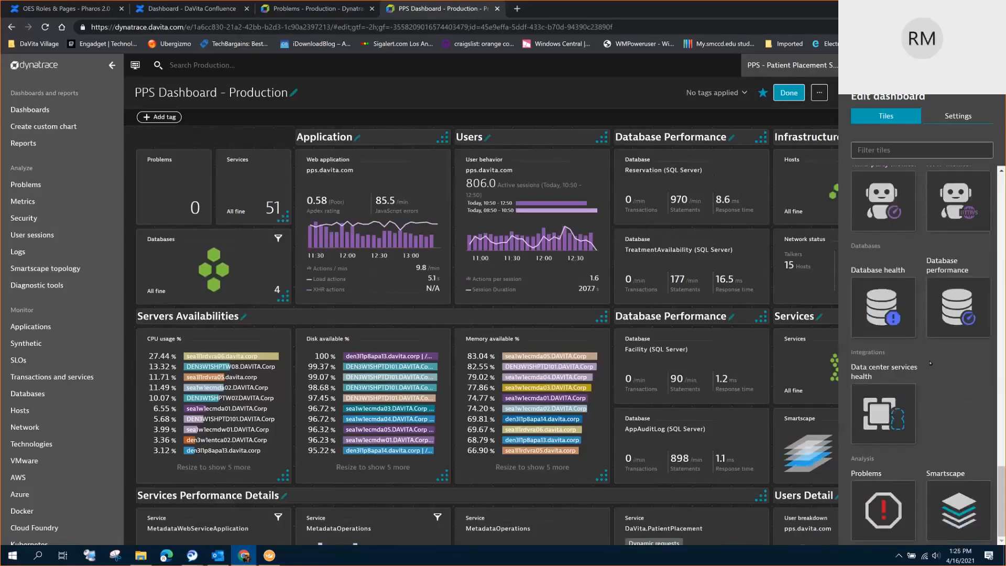
pyautogui.scroll(10, 927, 377)
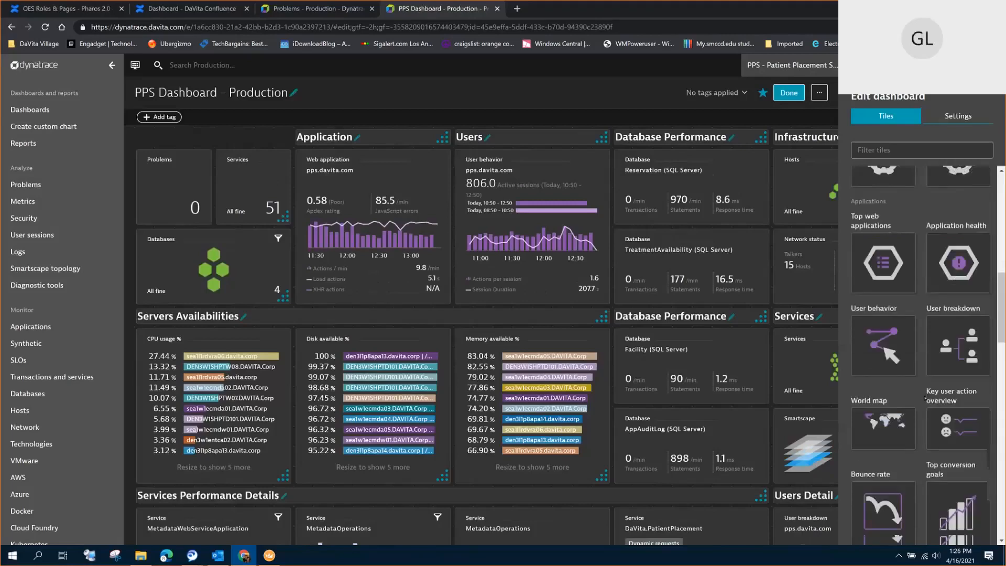
pyautogui.click(789, 93)
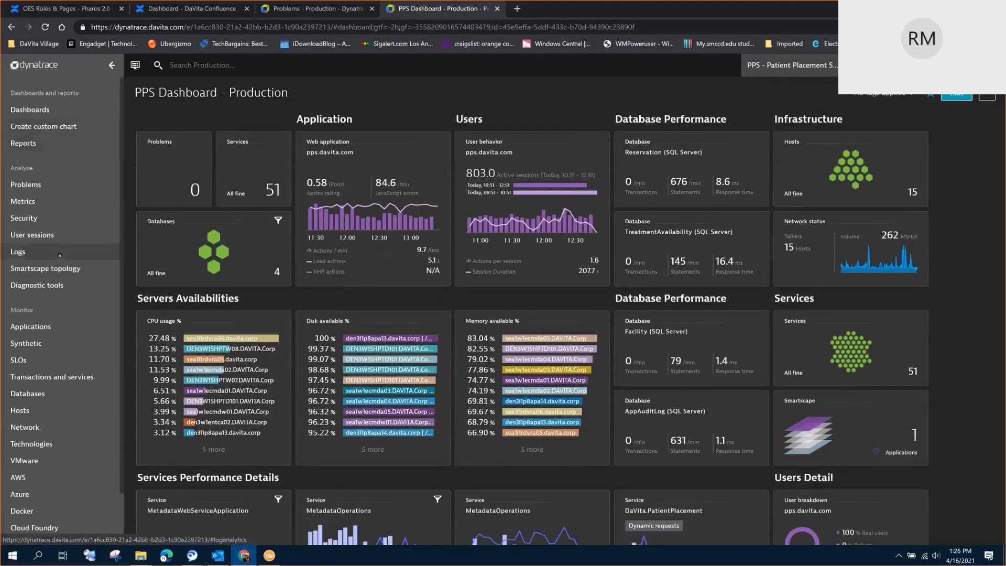
# - Open the Exception analysis view from the Diagnostic tools and review the PPS exception count chart and top exception classes
pyautogui.click(61, 288)
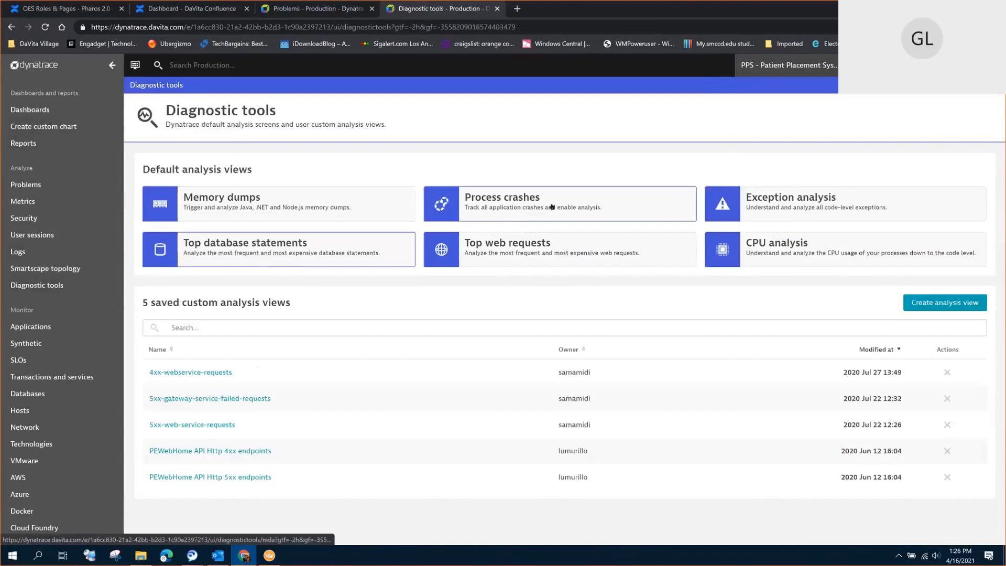
pyautogui.click(814, 199)
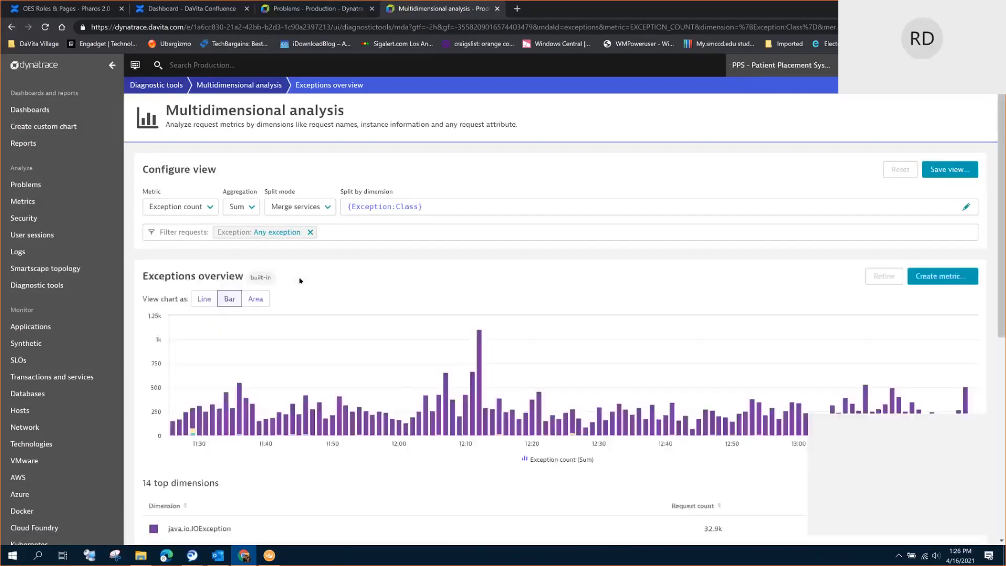
pyautogui.scroll(-3, 449, 415)
pyautogui.scroll(-2, 451, 416)
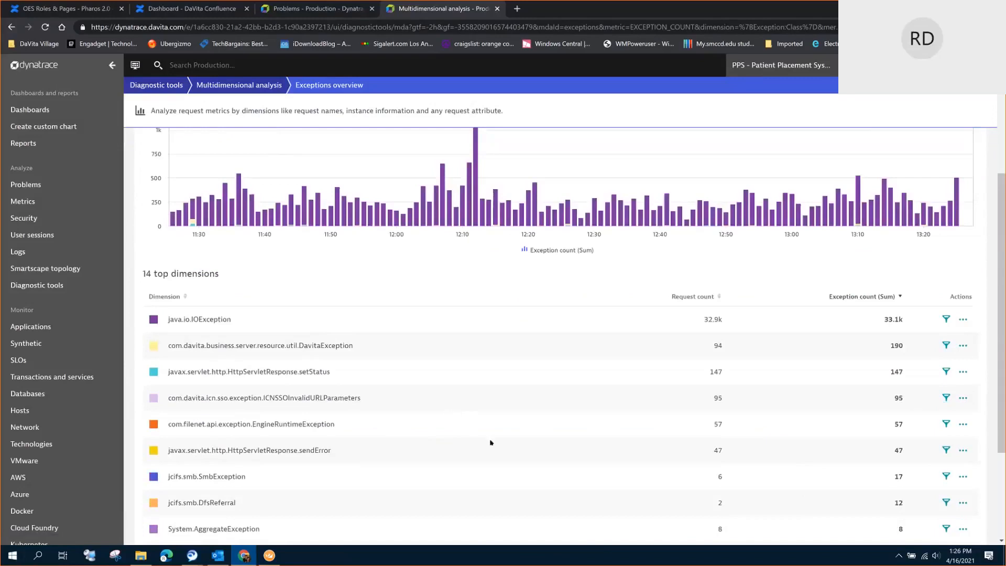
pyautogui.scroll(-2, 491, 443)
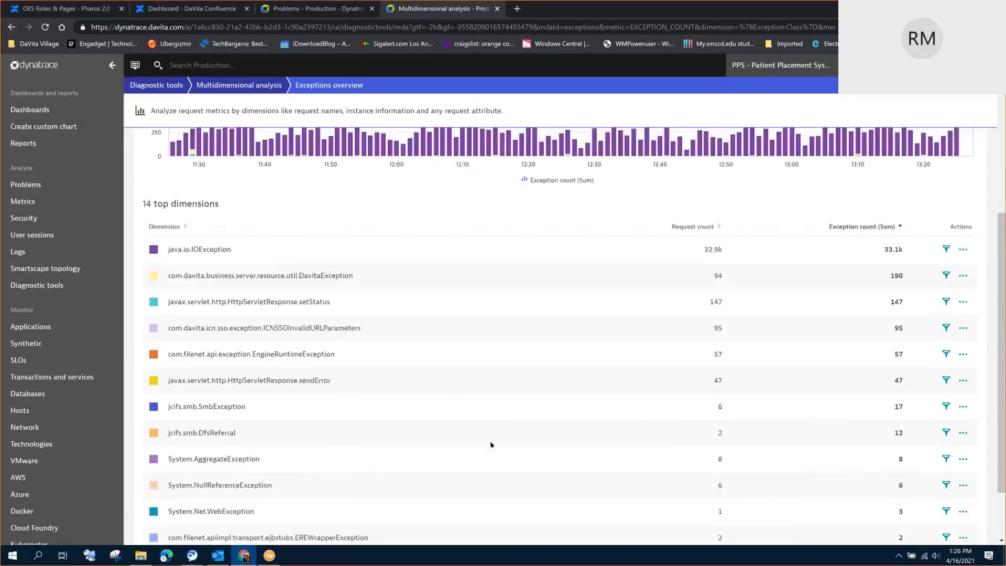
pyautogui.scroll(6, 492, 441)
pyautogui.moveTo(488, 326)
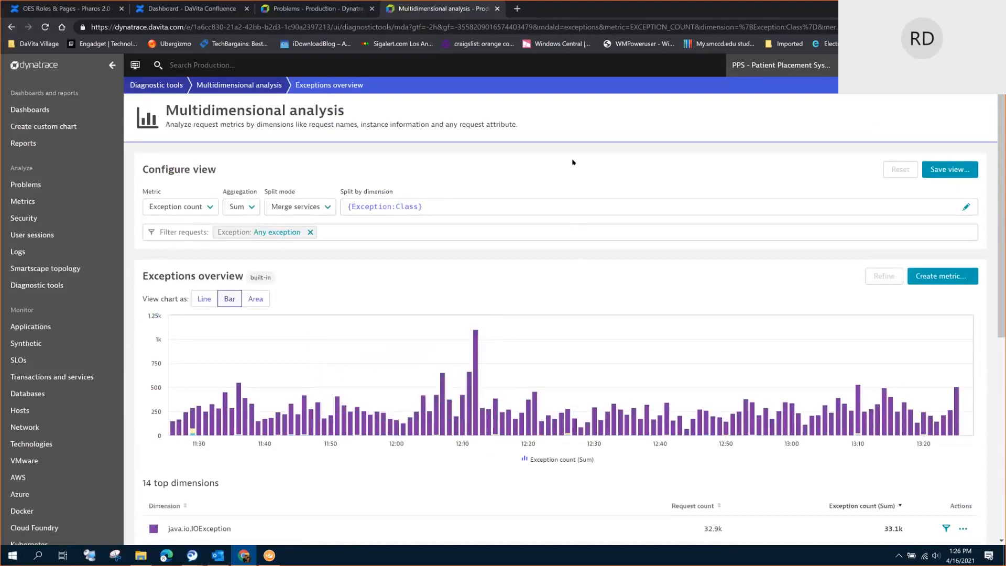
pyautogui.scroll(-5, 524, 251)
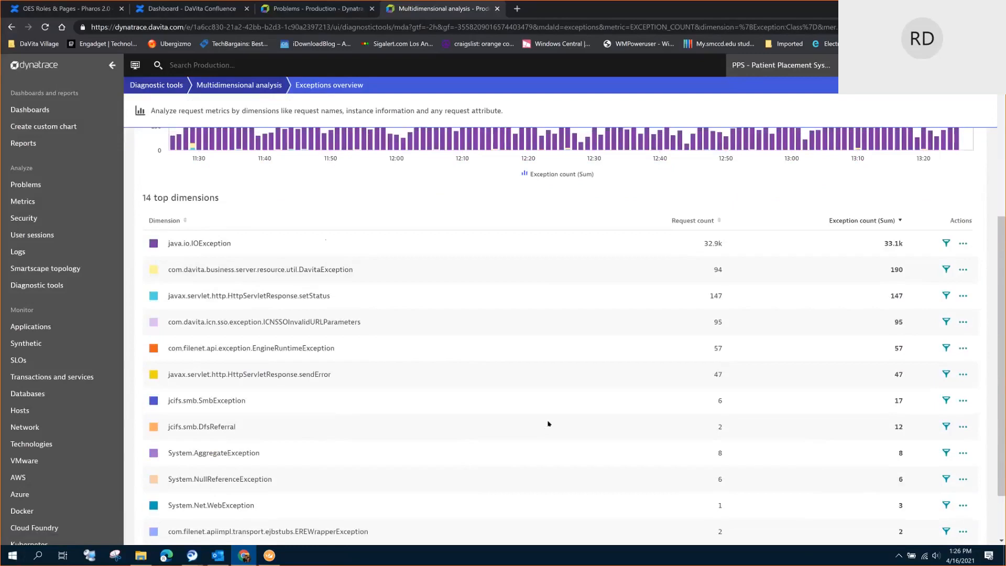
pyautogui.scroll(-2, 548, 423)
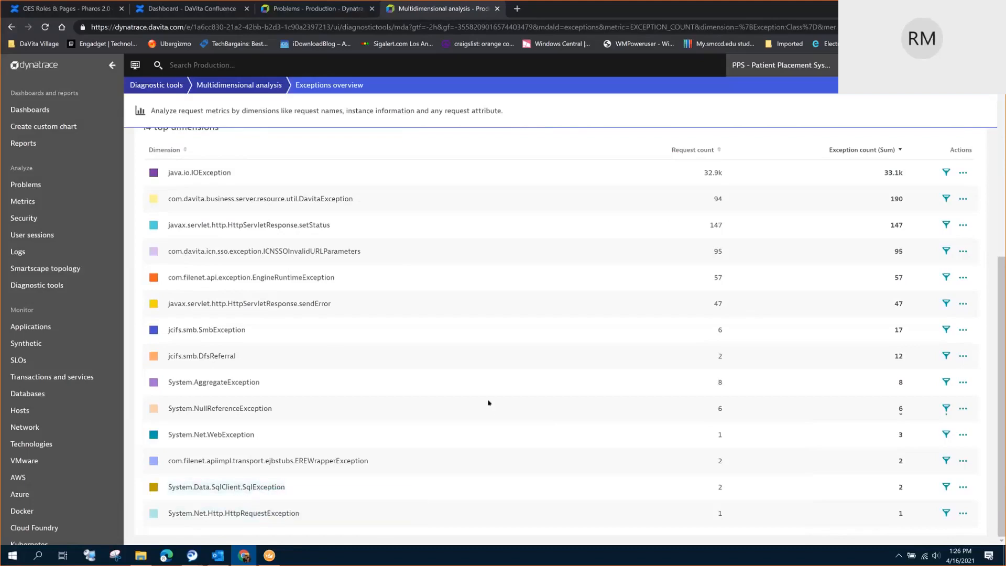
# - Check the analysis options for System.Data.SqlClient.SqlException, look over the exceptions chart and list again, and return to the Diagnostic tools
pyautogui.scroll(7, 487, 402)
pyautogui.scroll(-7, 489, 414)
pyautogui.click(963, 487)
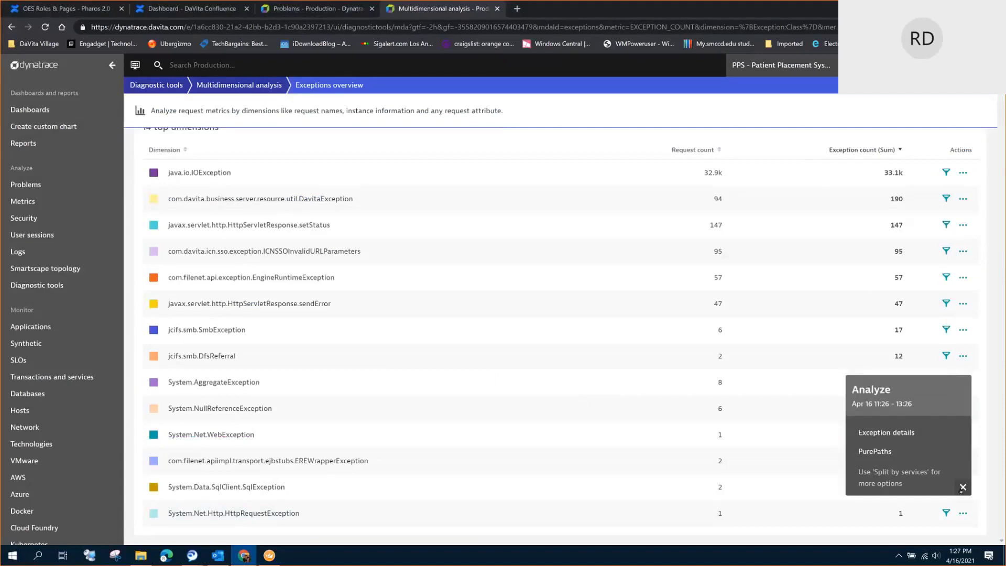
pyautogui.click(248, 491)
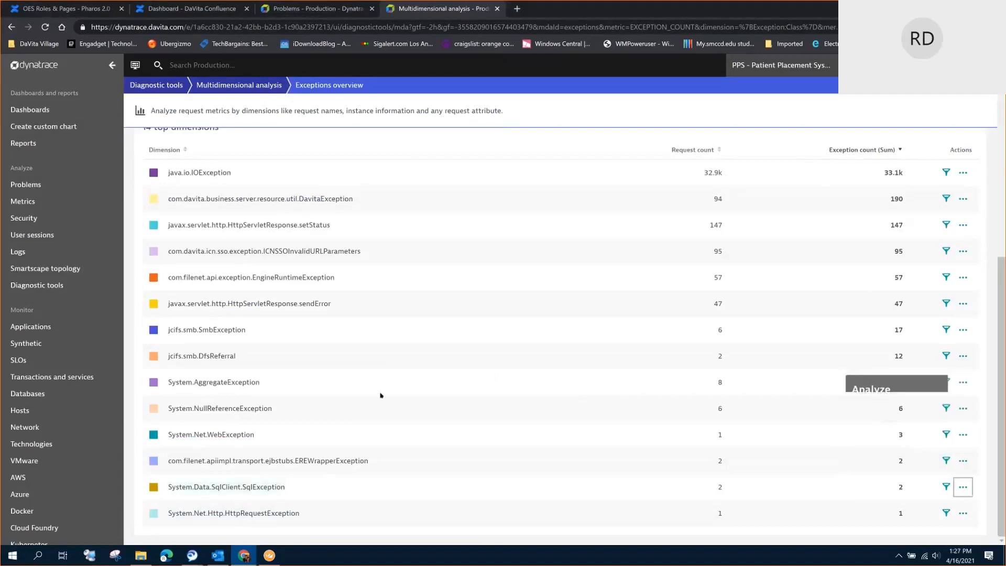
pyautogui.scroll(6, 468, 382)
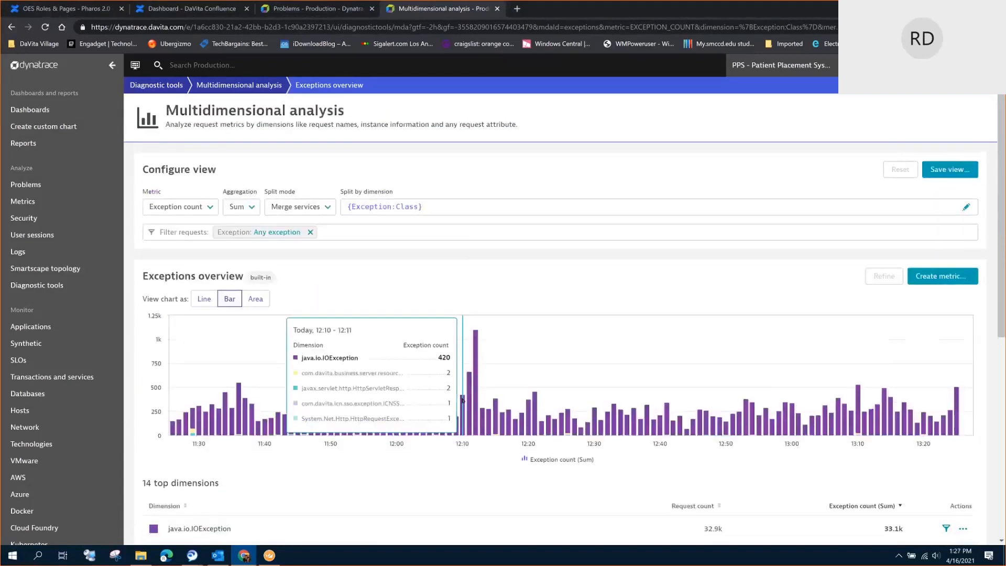
pyautogui.scroll(-3, 577, 502)
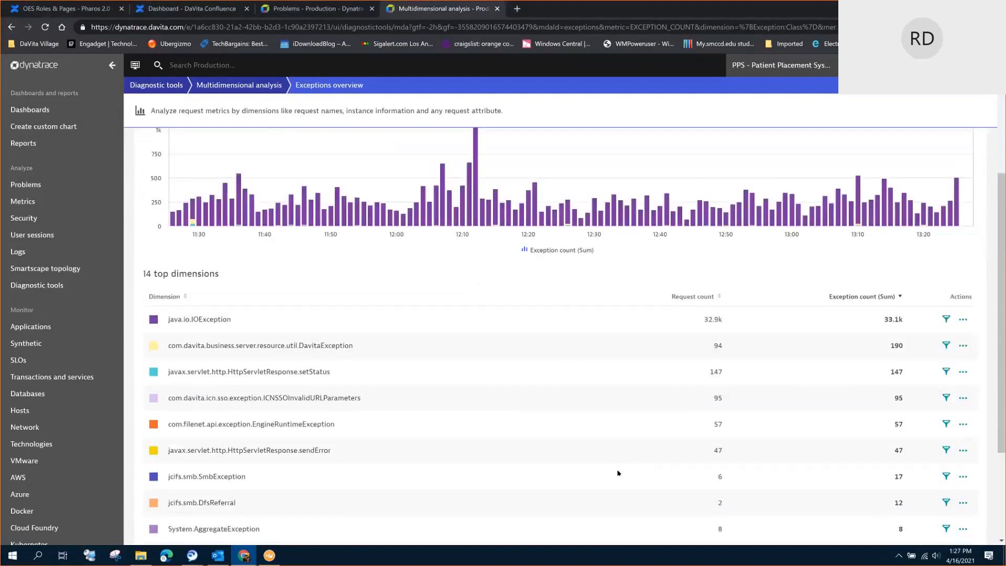
pyautogui.scroll(-3, 592, 469)
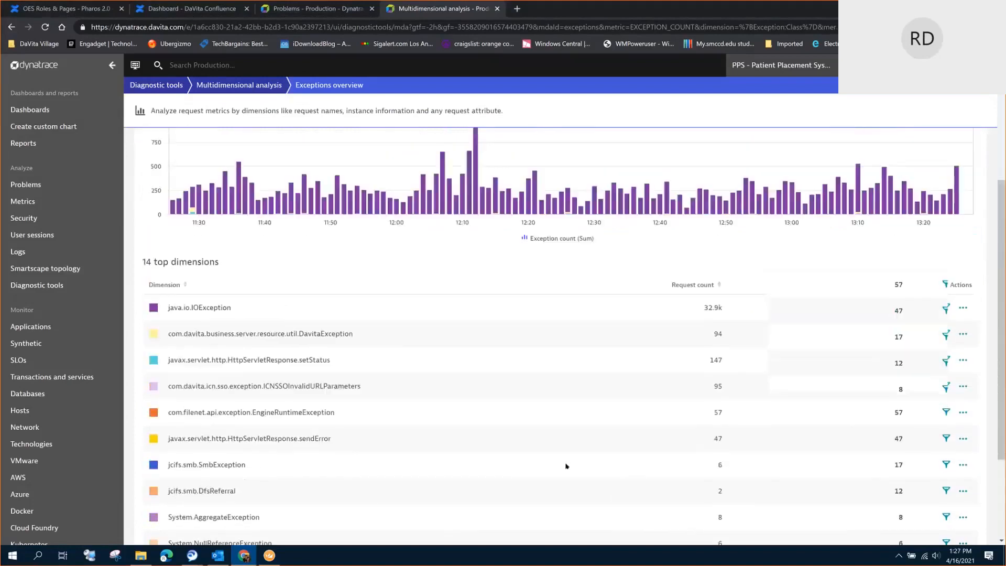
pyautogui.scroll(5, 567, 467)
pyautogui.click(11, 27)
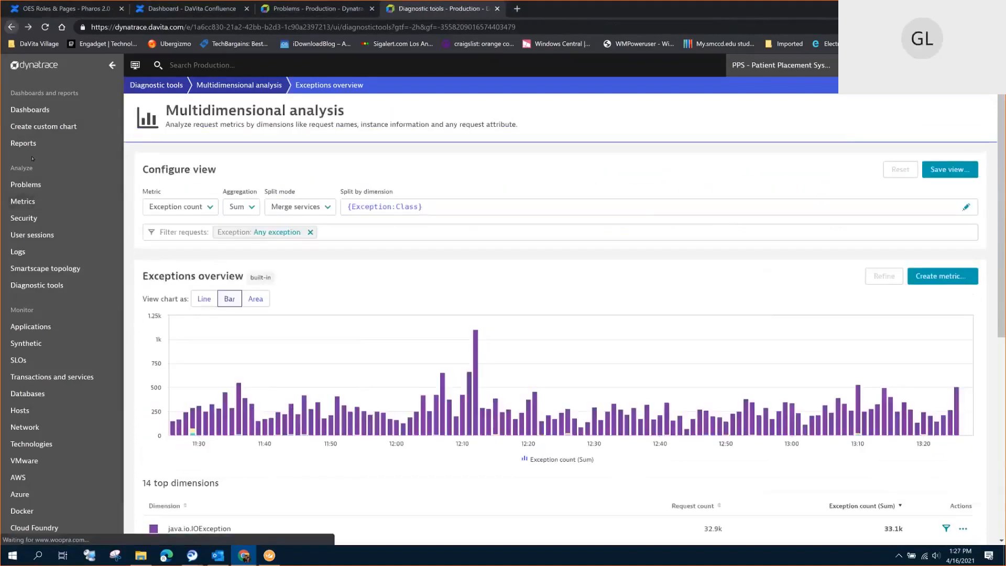
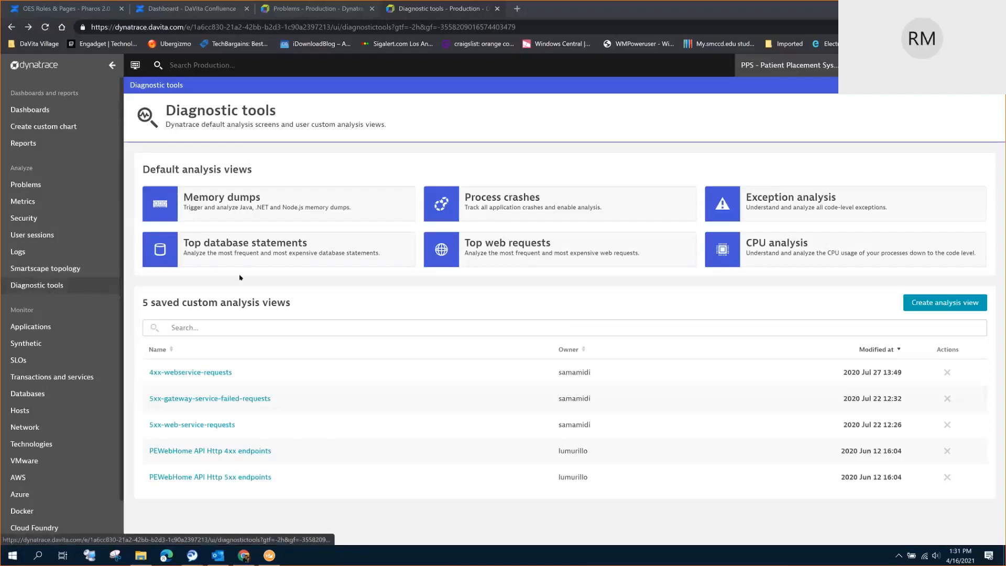
# - Reopen the Exception analysis and bring up the exception details of System.Data.SqlClient.SqlException
pyautogui.click(786, 202)
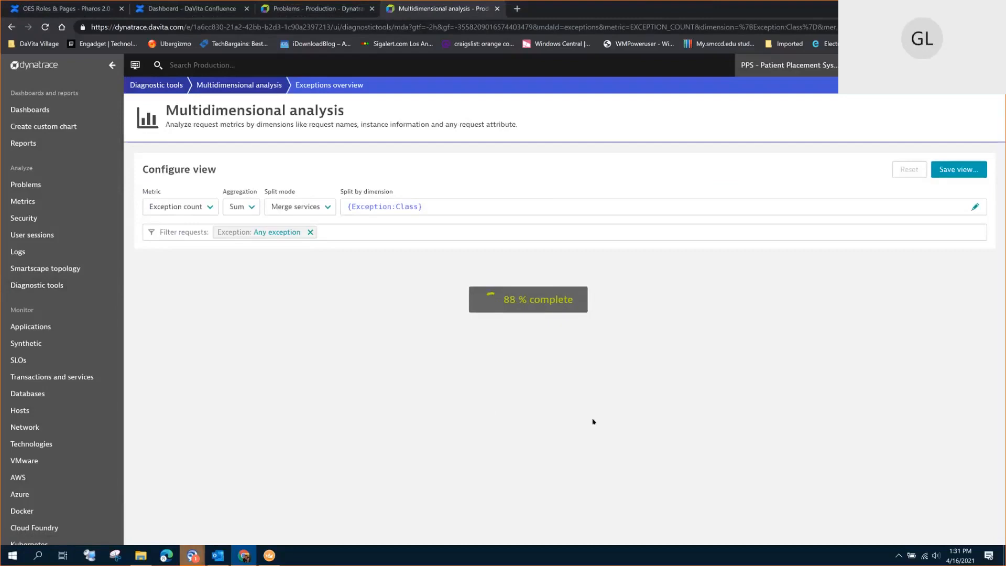
pyautogui.scroll(-5, 508, 468)
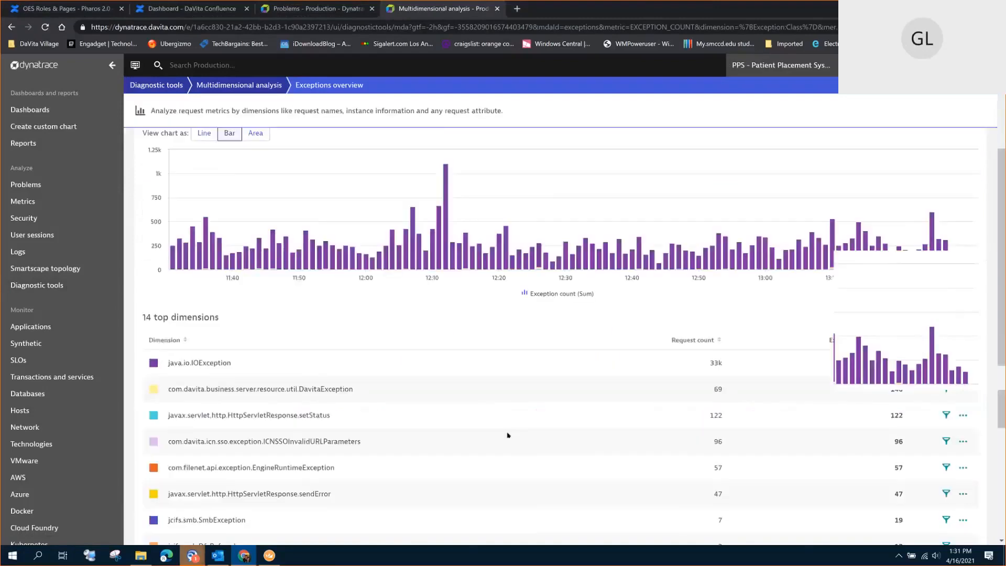
pyautogui.scroll(-2, 289, 371)
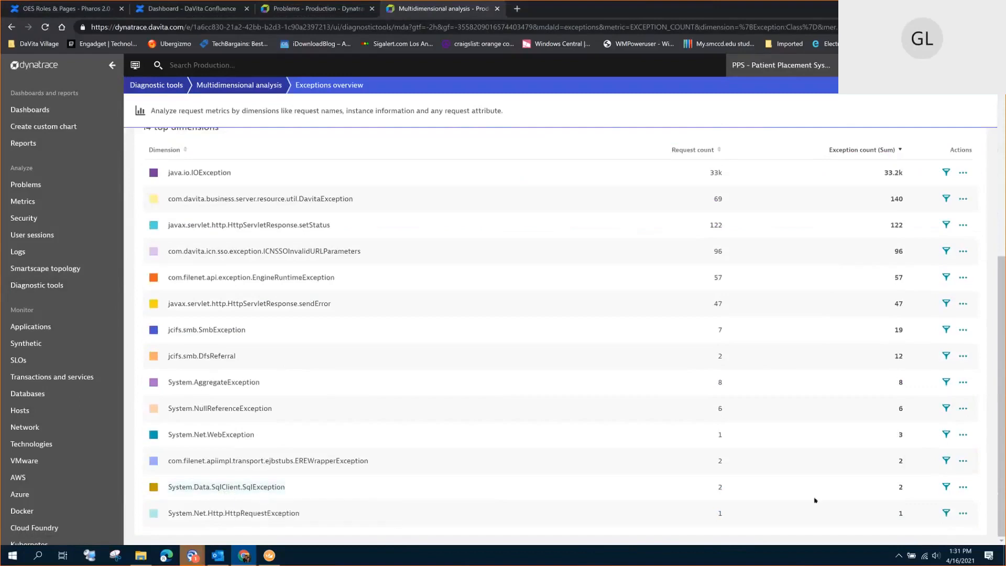
pyautogui.click(961, 487)
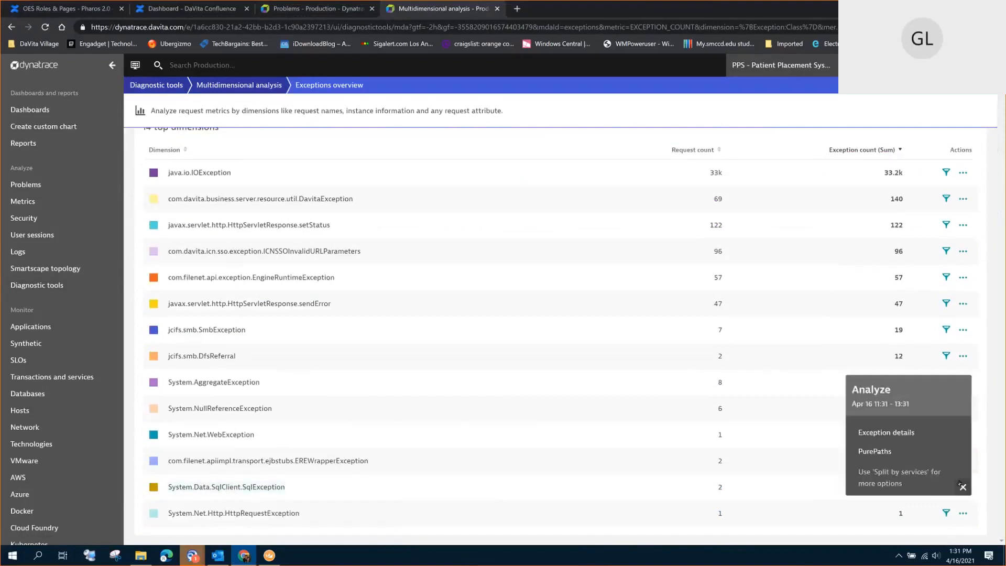
pyautogui.click(865, 436)
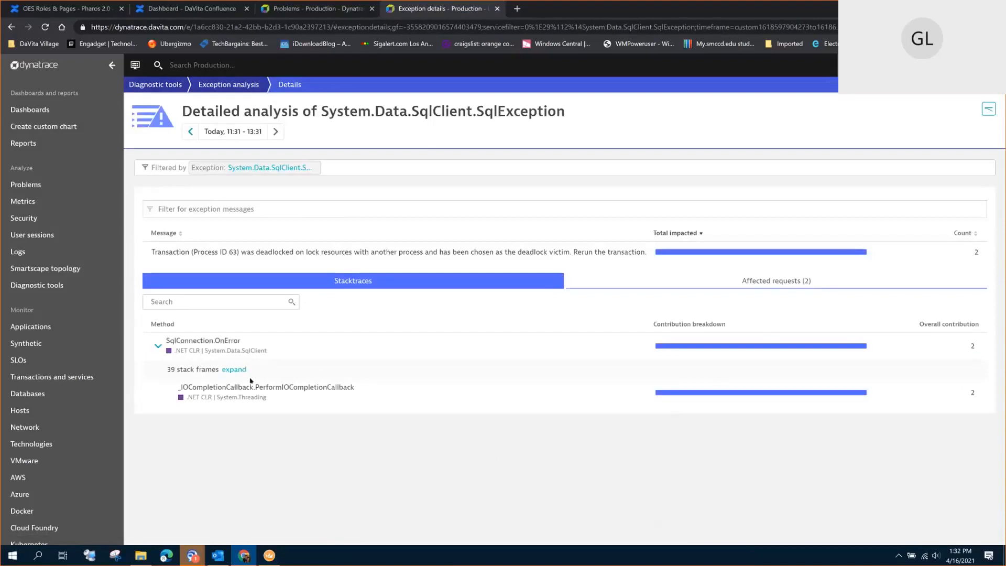
# - Expand the collapsed stack frames under SqlConnection.OnError and examine the methods involved in the SQL exception
pyautogui.click(234, 370)
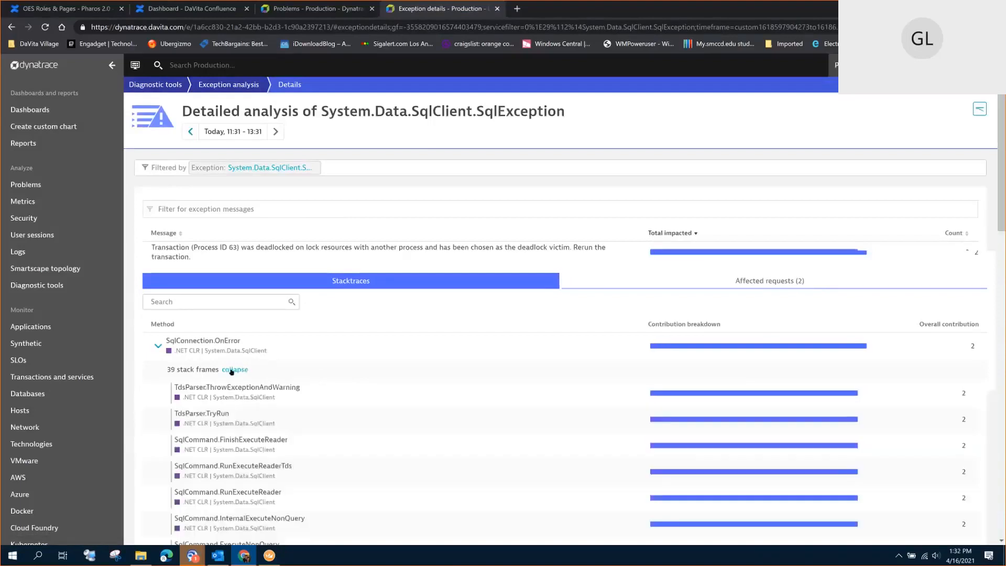
pyautogui.scroll(-3, 308, 405)
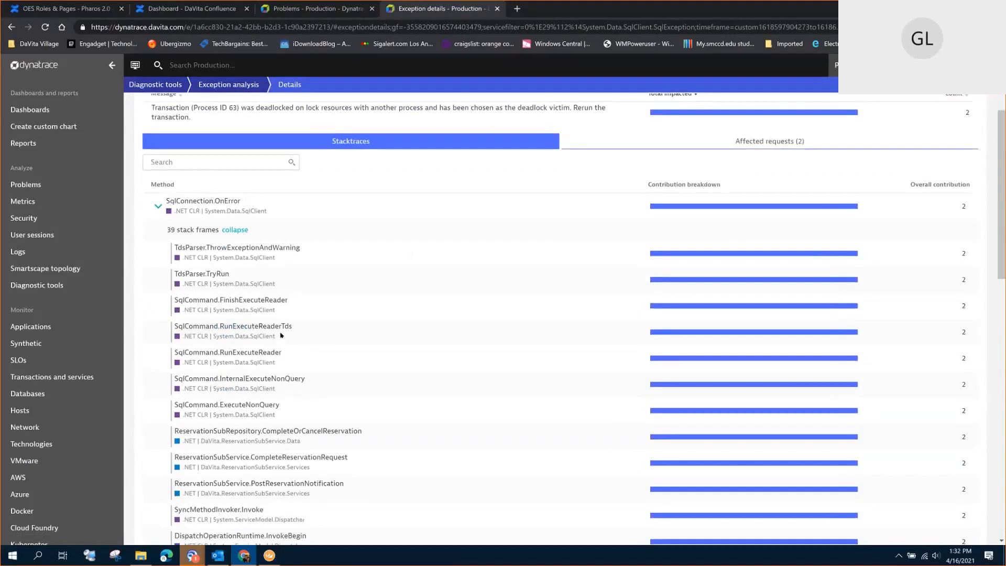
pyautogui.moveTo(261, 261); pyautogui.dragTo(255, 260)
pyautogui.scroll(-1, 271, 478)
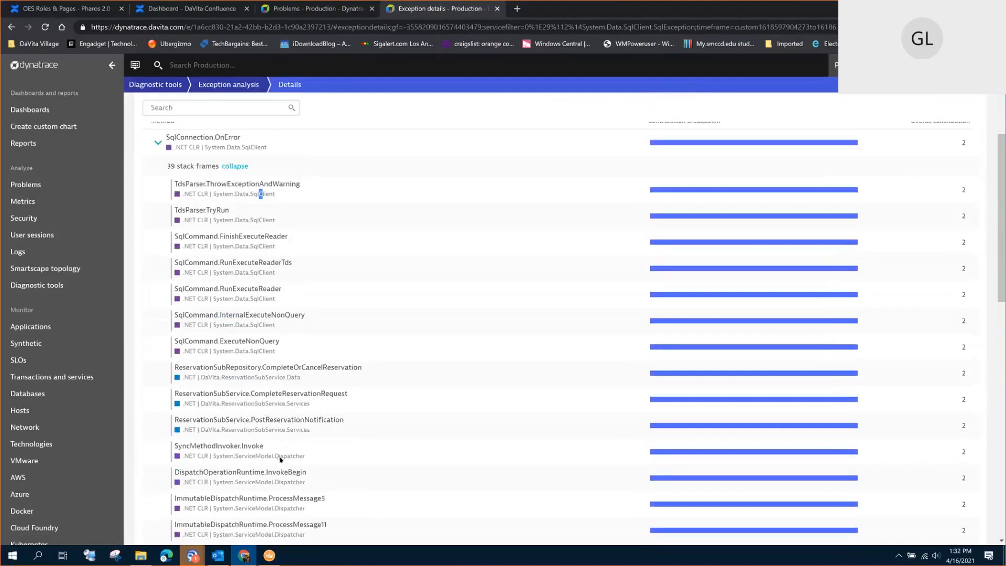
pyautogui.scroll(4, 280, 460)
# - Go back to the Exceptions overview and look through the full list of exception classes
pyautogui.click(11, 27)
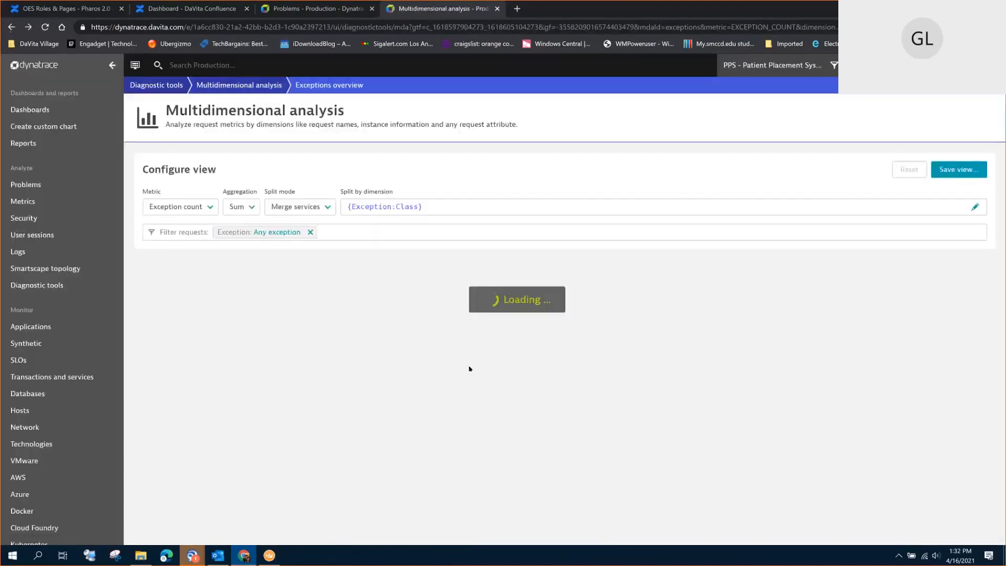
pyautogui.scroll(-3, 476, 467)
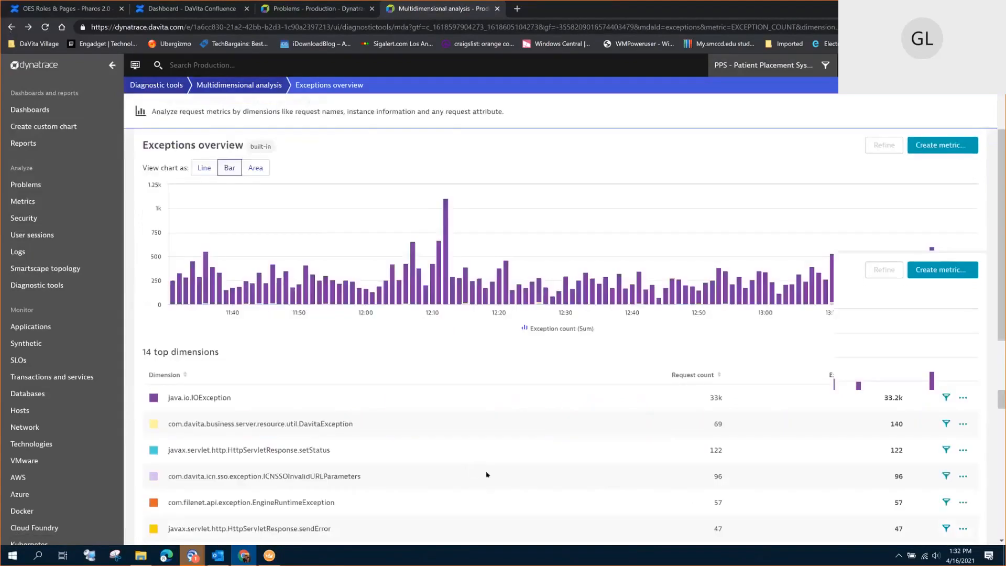
pyautogui.scroll(-4, 493, 469)
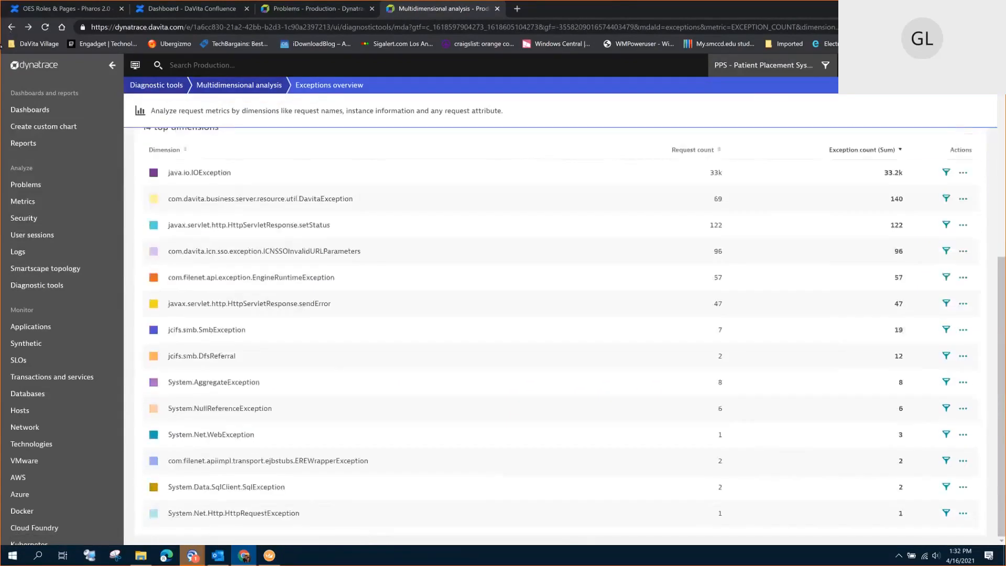
# - Leave the exceptions overview, return to the dashboards list and open PPS Dashboard – Production
pyautogui.scroll(8, 382, 400)
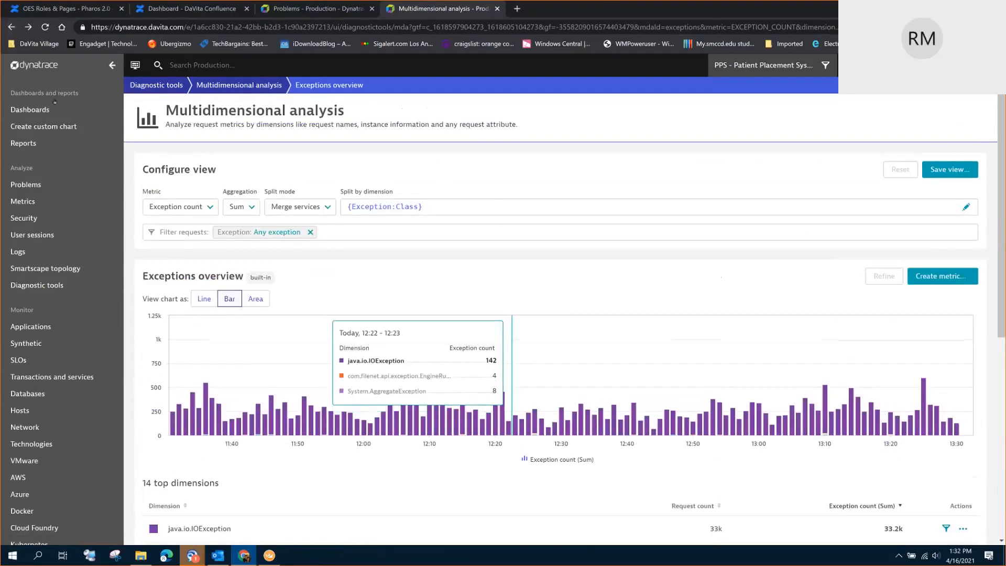
pyautogui.click(11, 27)
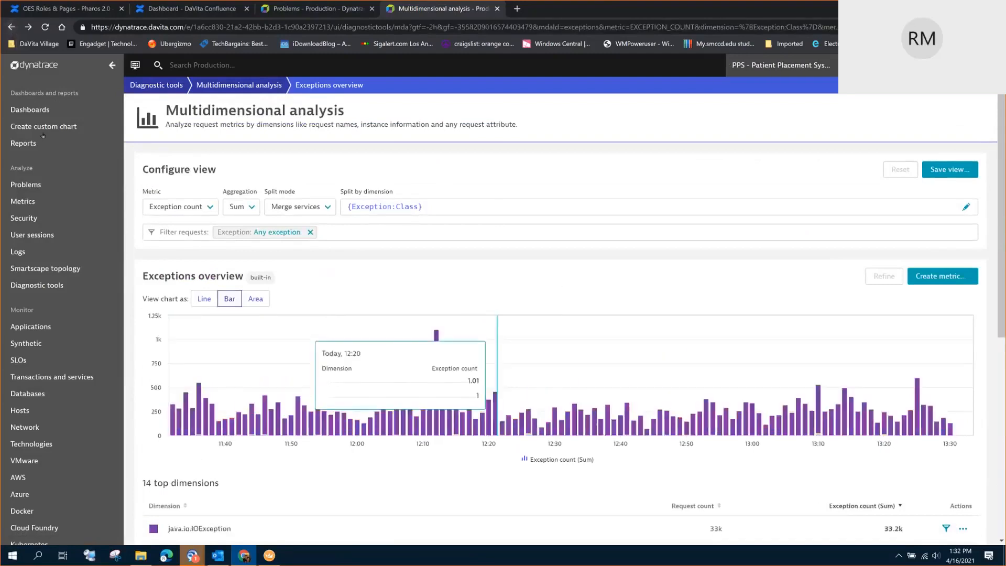
pyautogui.click(32, 109)
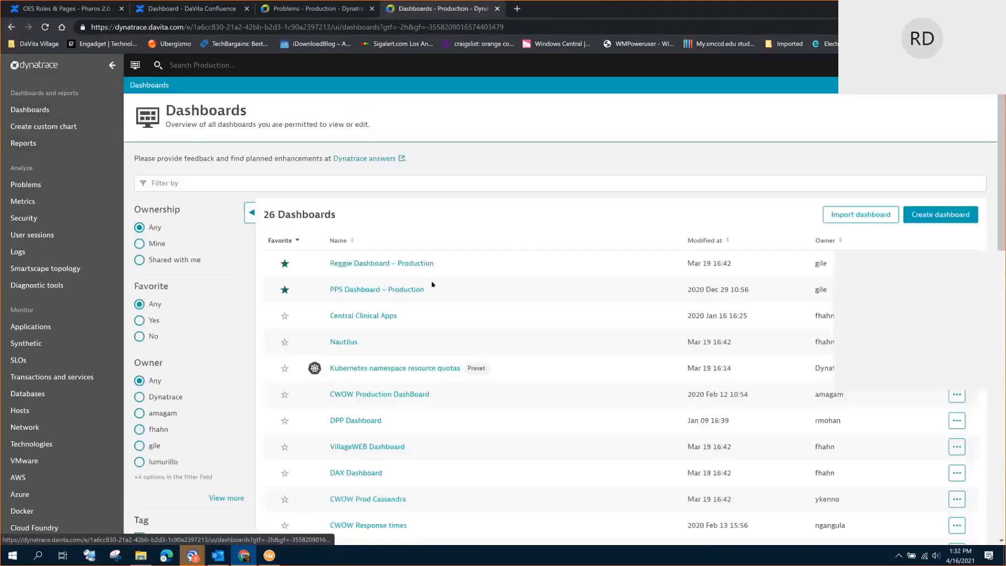
pyautogui.click(378, 289)
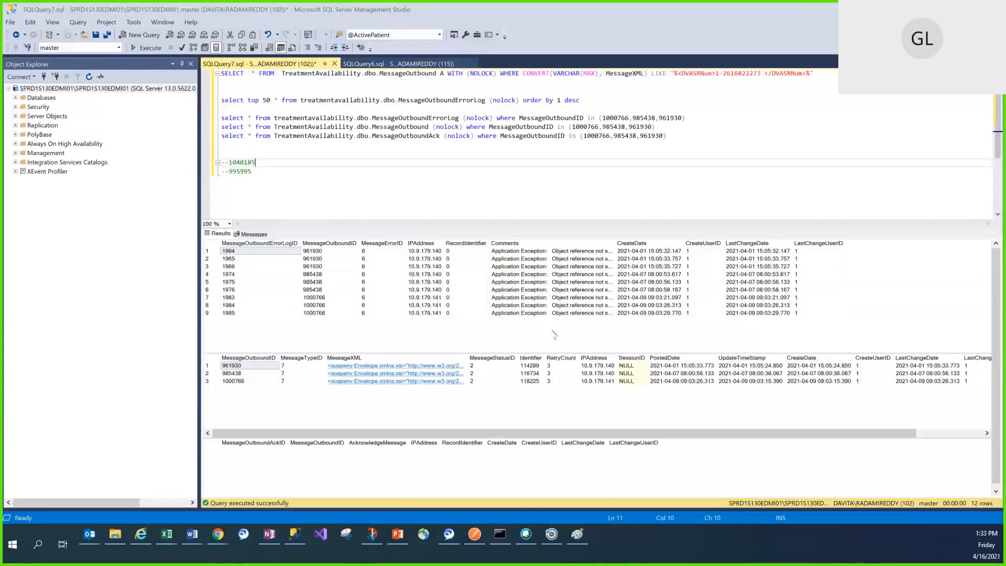
# - Move the MessageOutbound select statement above the MessageOutboundErrorLog query, and check the table names in the ErrorLog and Ack queries
pyautogui.click(579, 185)
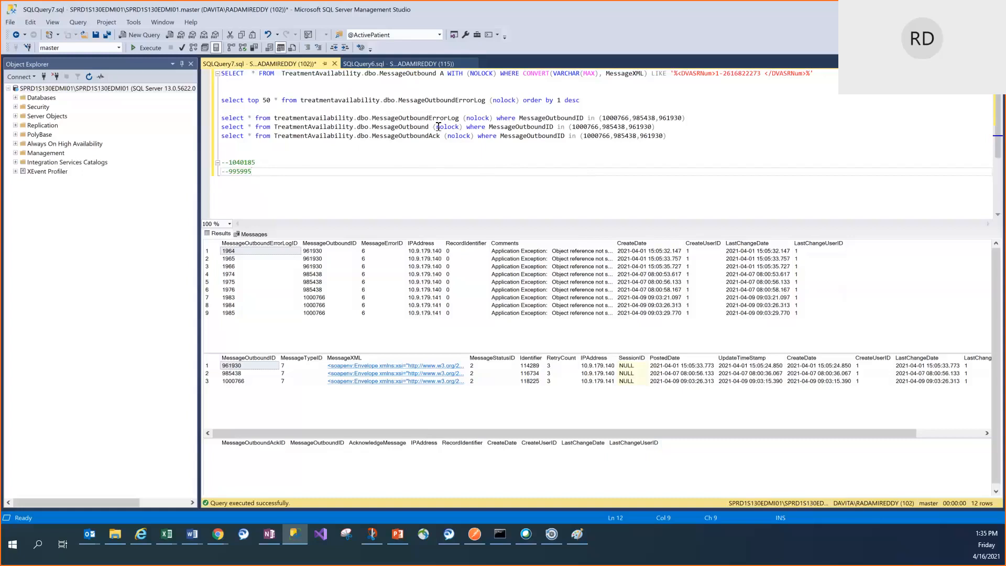
pyautogui.moveTo(655, 127); pyautogui.dragTo(223, 108)
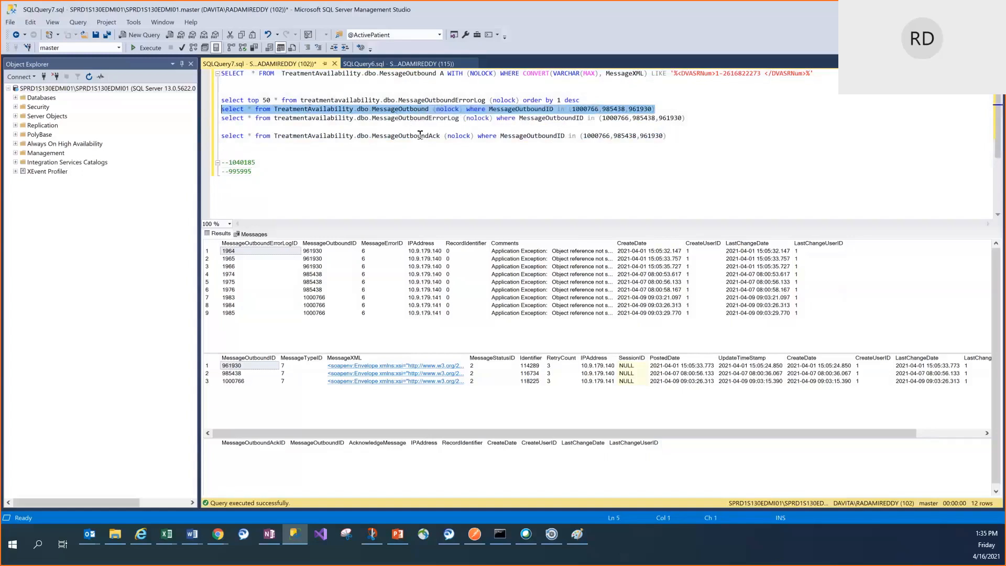
pyautogui.doubleClick(403, 136)
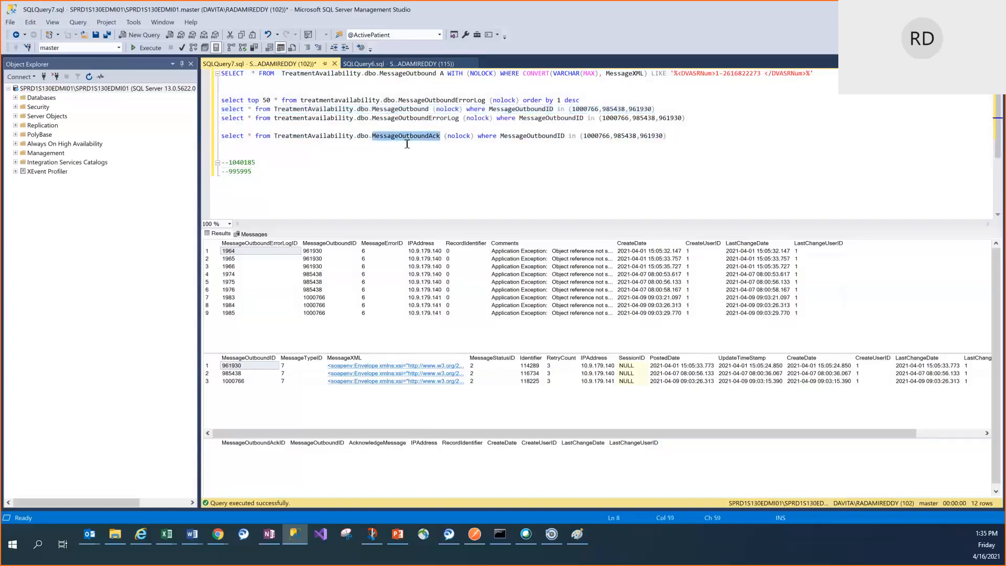
pyautogui.doubleClick(407, 118)
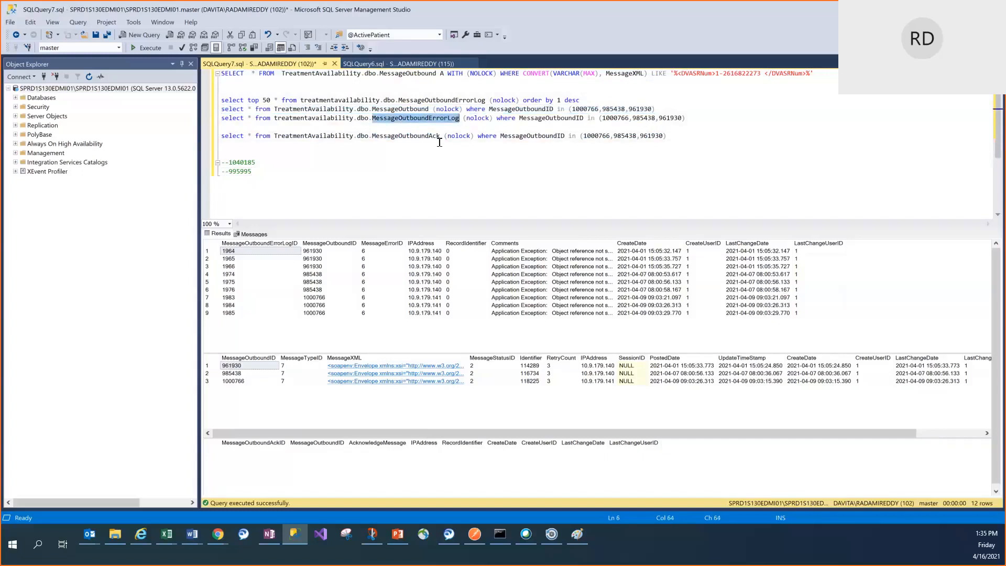
pyautogui.click(472, 154)
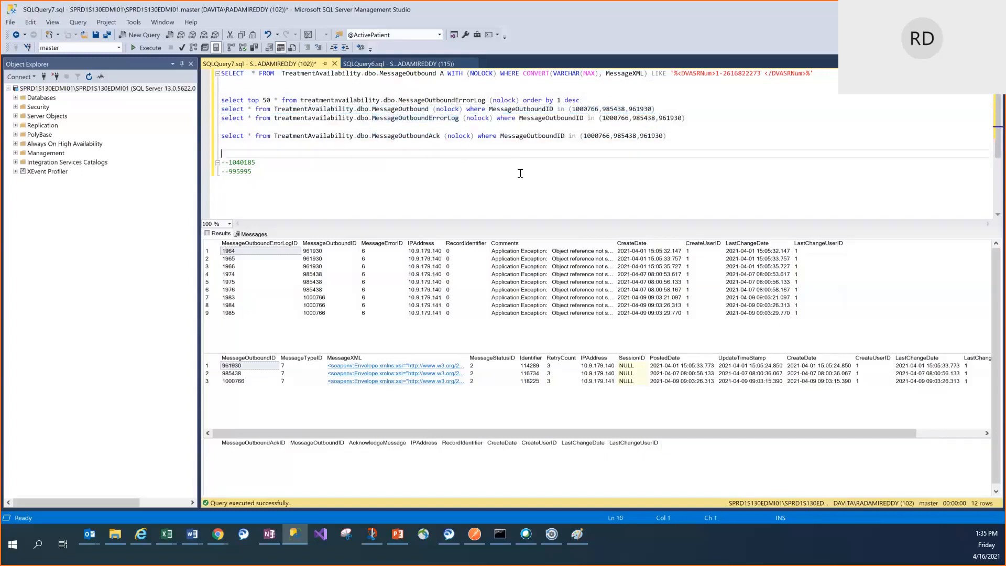
# - Remove the blank line before the MessageOutboundAck query and insert one above the MessageOutbound query to group the three statements
pyautogui.click(250, 118)
pyautogui.click(232, 126)
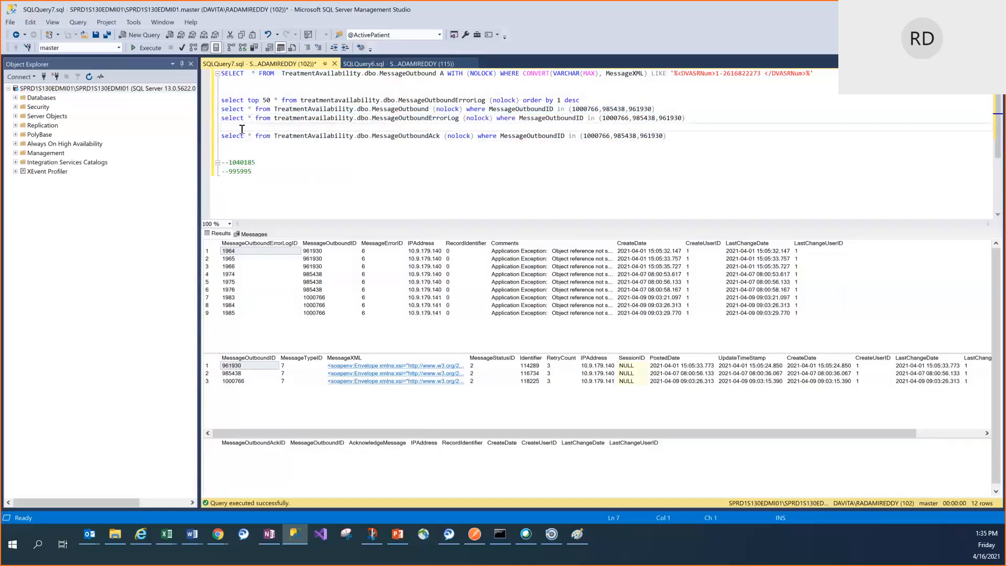
pyautogui.press('Delete')
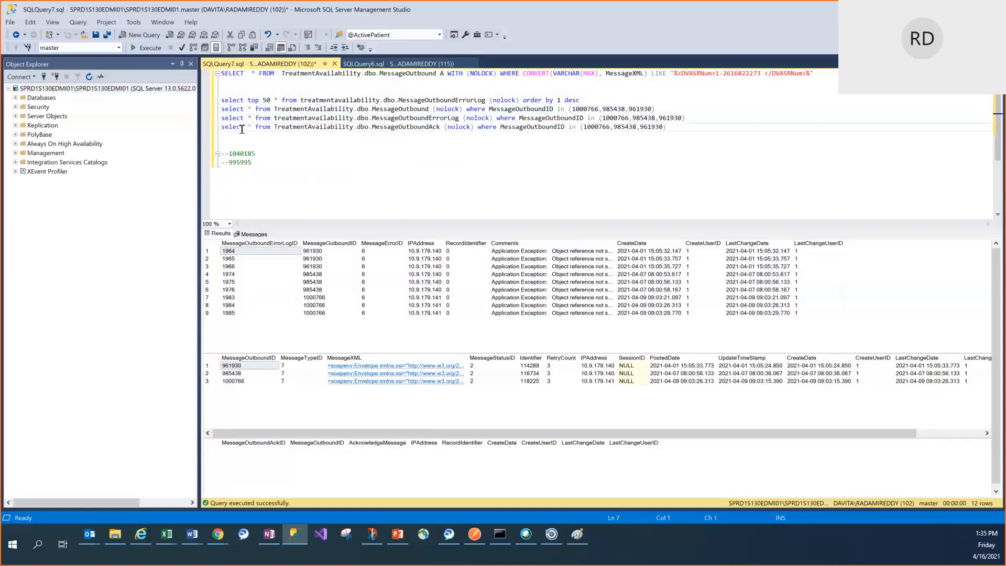
pyautogui.click(217, 105)
pyautogui.press('Return')
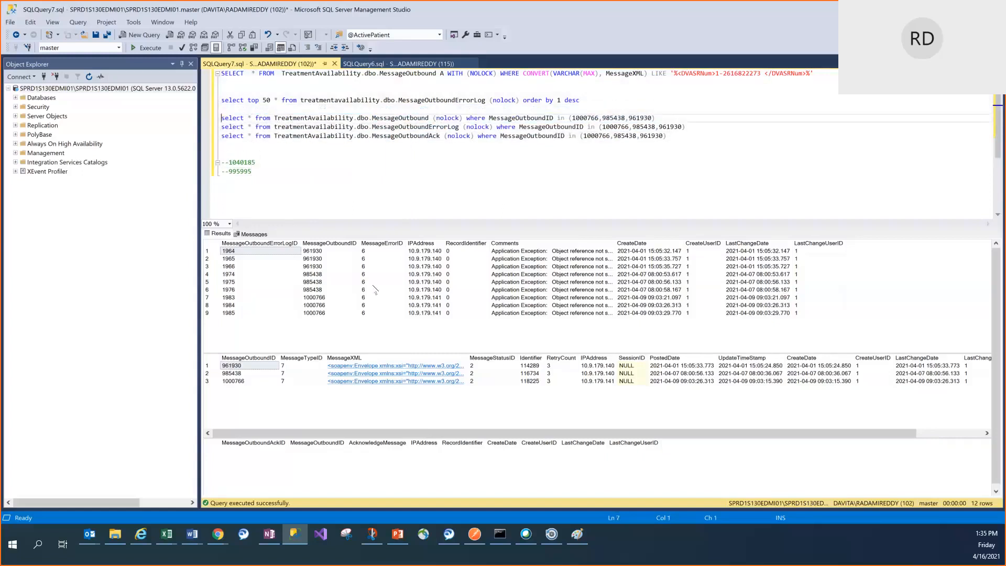
# - Highlight the first message's three MessageOutboundID cells in the error log results and widen the Comments column to read the exception text
pyautogui.click(246, 252)
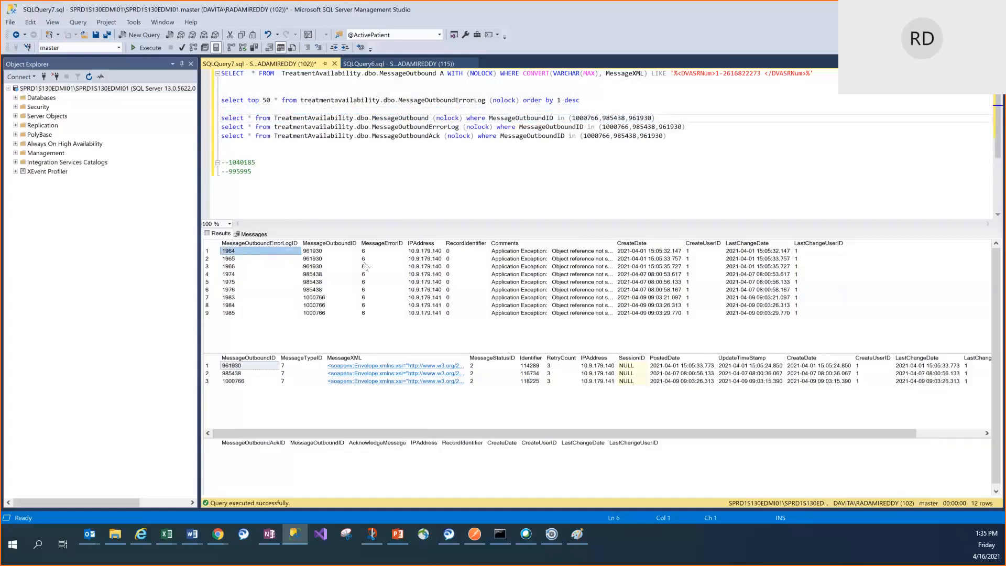
pyautogui.click(320, 253)
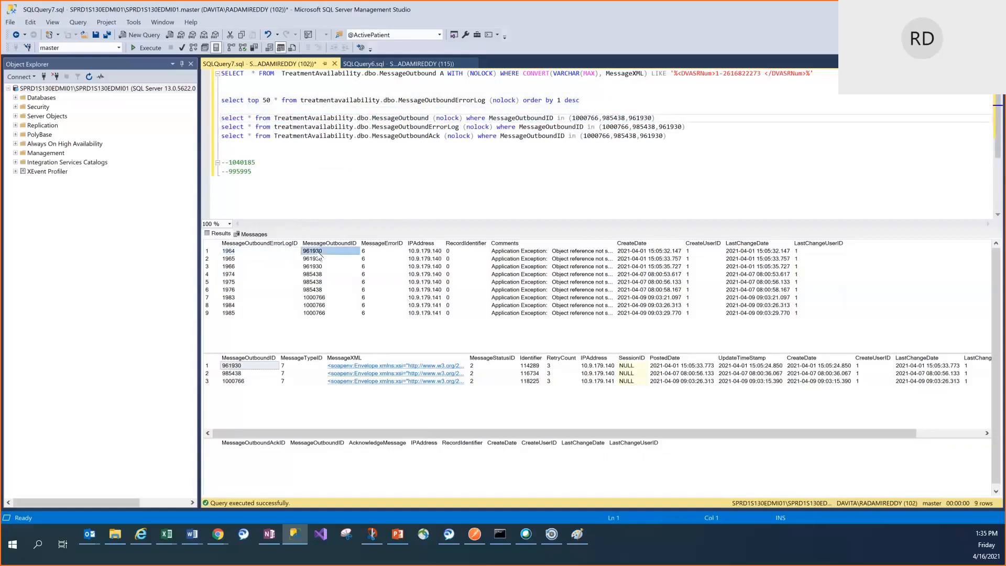
pyautogui.click(323, 268)
pyautogui.moveTo(325, 269); pyautogui.dragTo(318, 255)
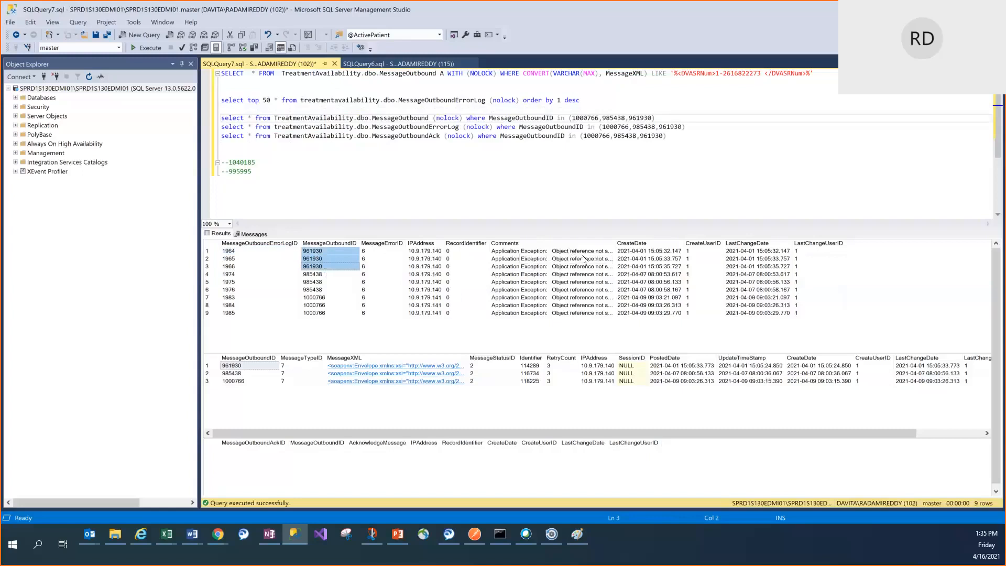
pyautogui.moveTo(615, 240); pyautogui.dragTo(750, 238)
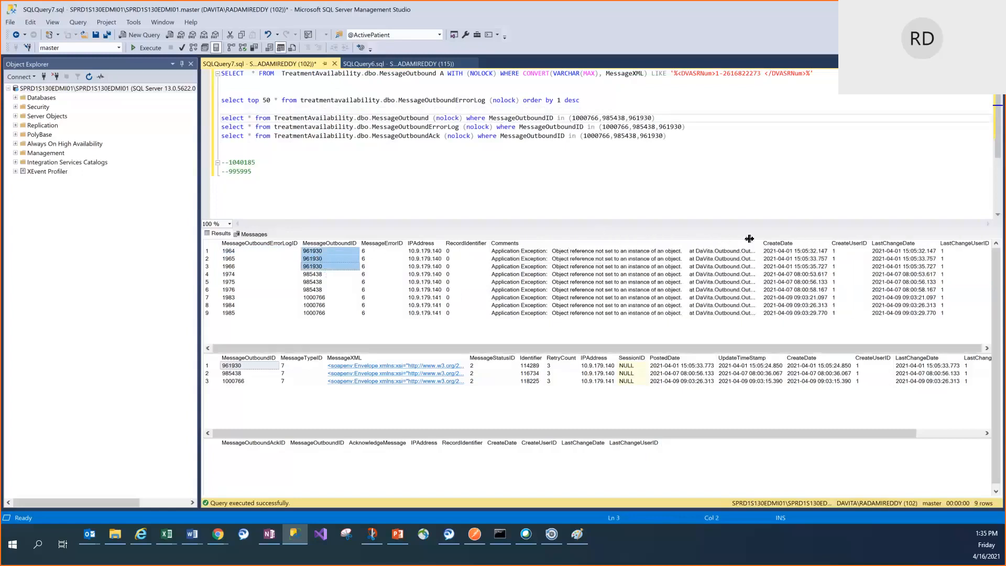
pyautogui.click(524, 252)
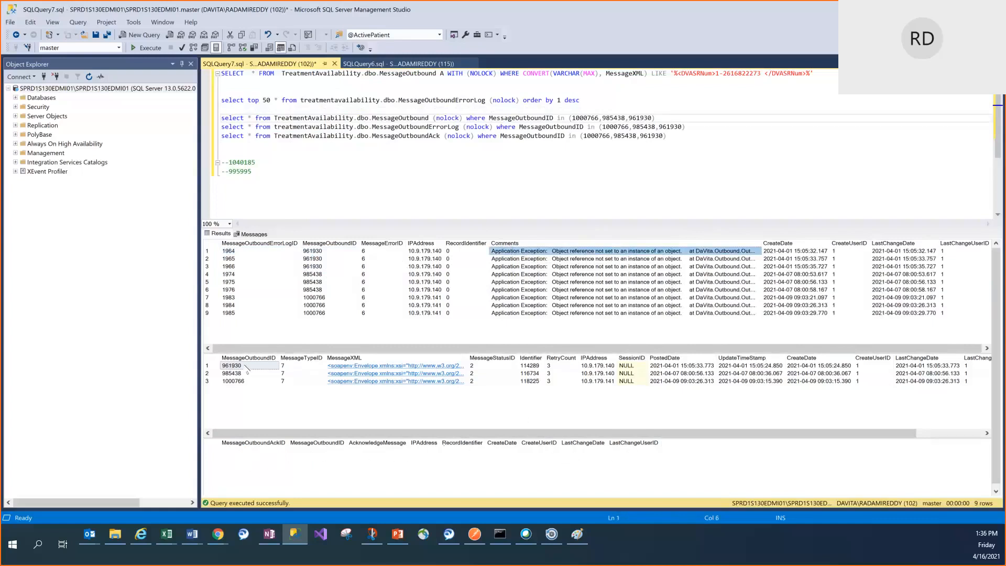
# - Compare the three message IDs in the MessageOutbound results with the first message's three rows in the error log results
pyautogui.moveTo(233, 366); pyautogui.dragTo(255, 383)
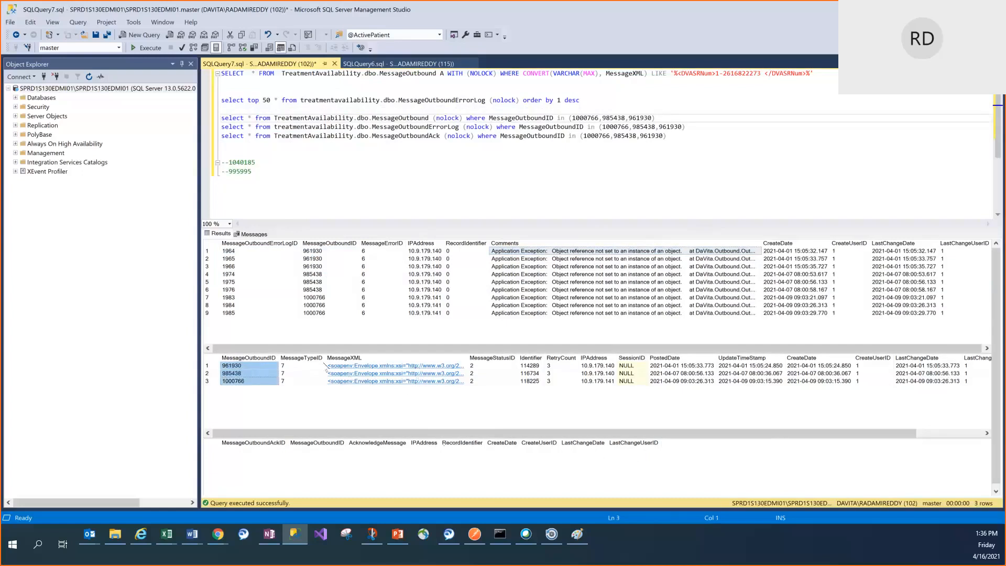
pyautogui.click(284, 147)
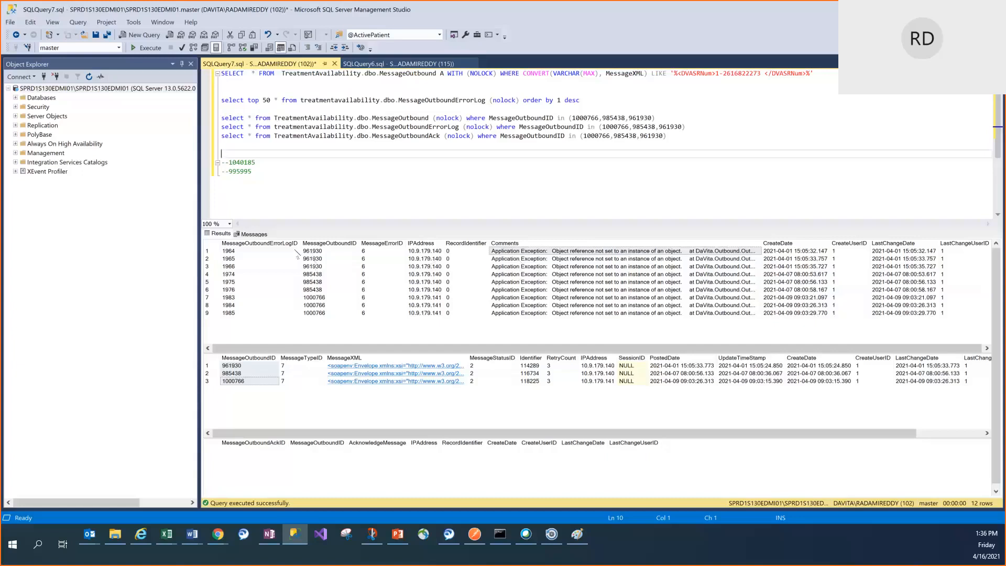
pyautogui.moveTo(307, 251); pyautogui.dragTo(671, 271)
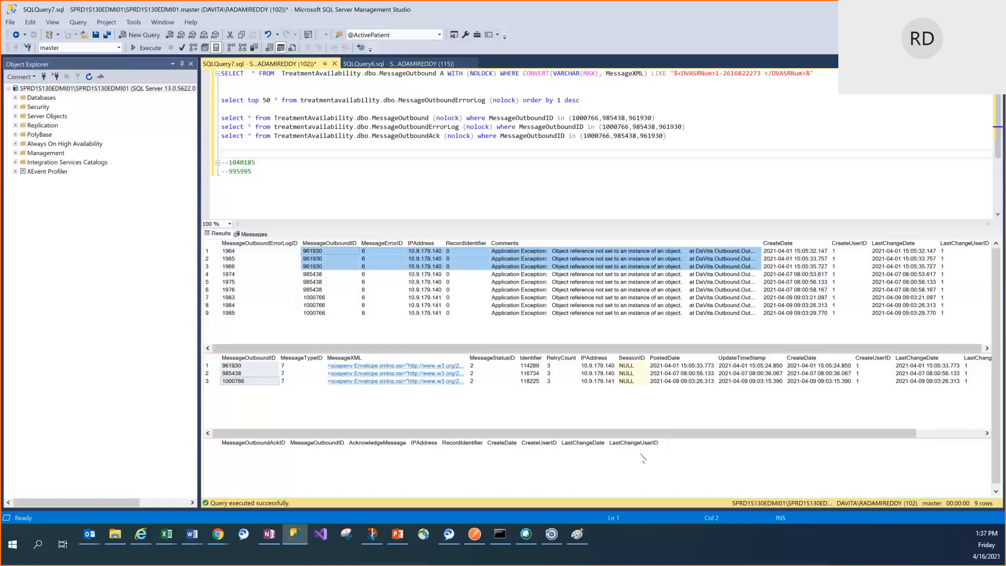
pyautogui.click(324, 260)
pyautogui.click(328, 267)
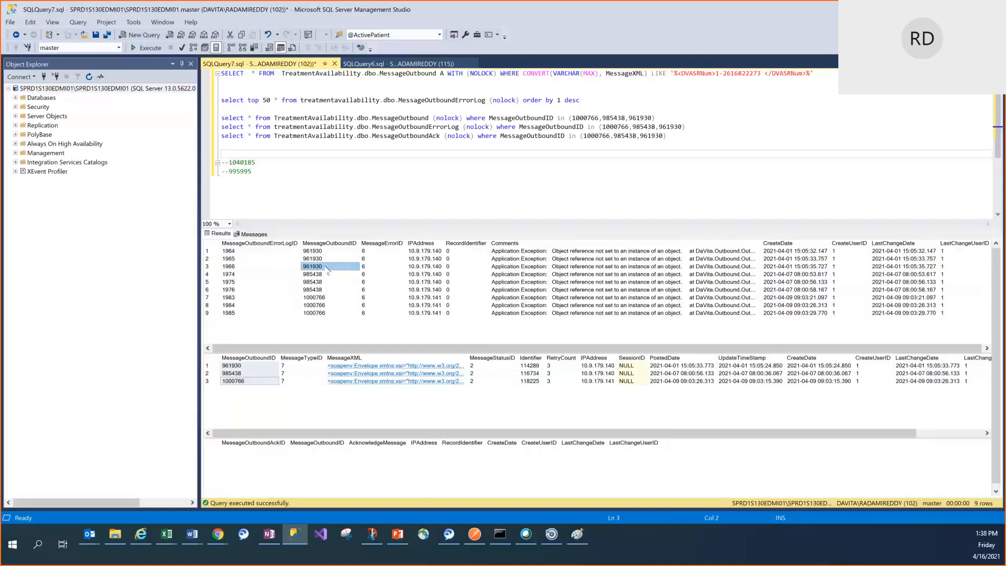
pyautogui.click(318, 259)
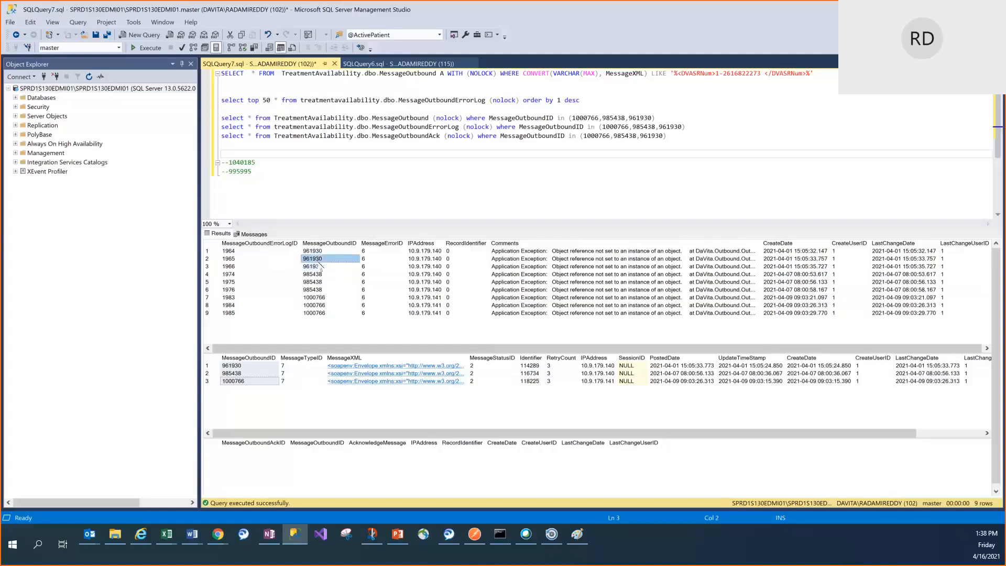
pyautogui.moveTo(318, 253); pyautogui.dragTo(468, 267)
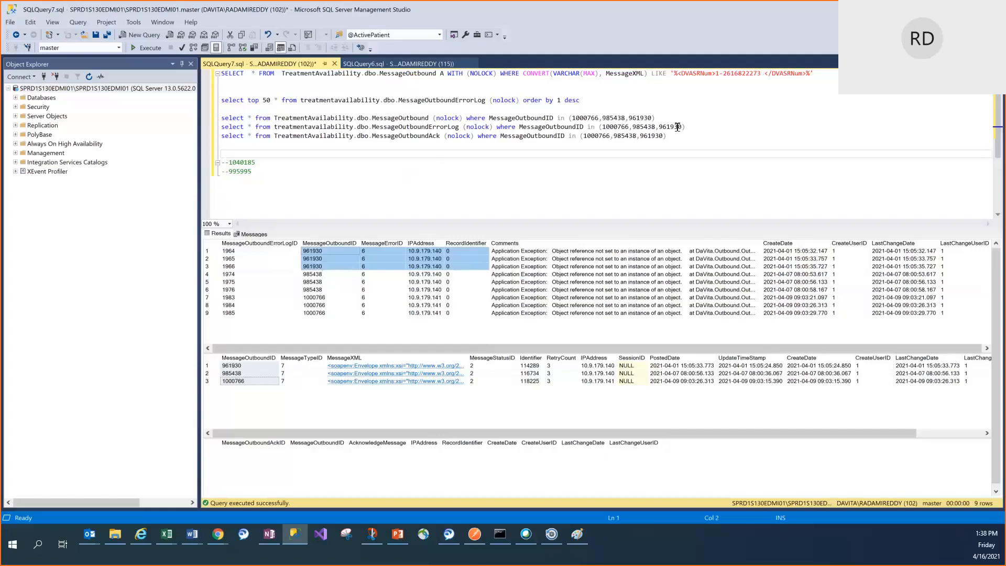
# - Highlight the MessageOutboundErrorLog query and examine the MessageErrorID and MessageOutboundID values of its first three result rows
pyautogui.moveTo(685, 126); pyautogui.dragTo(205, 131)
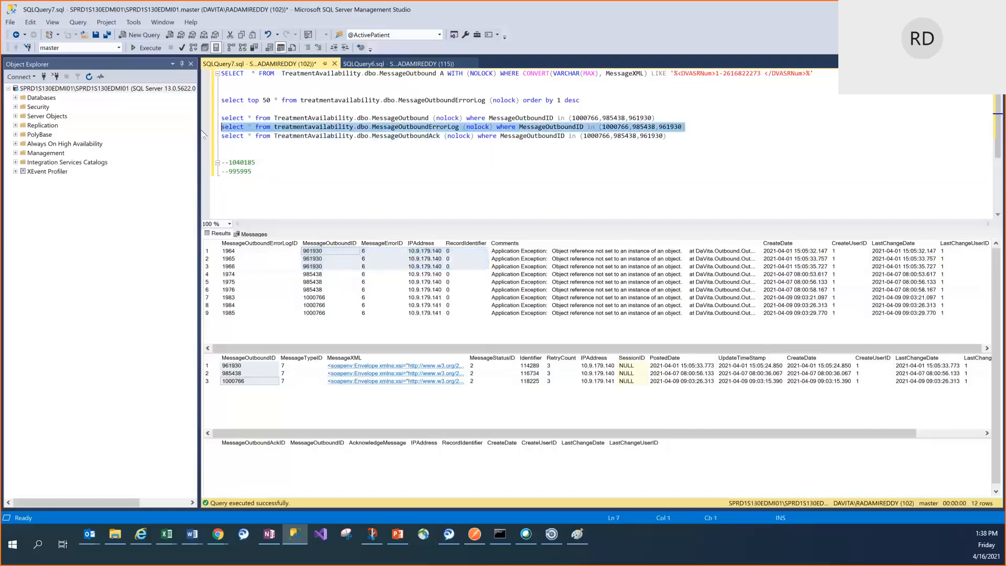
pyautogui.click(370, 252)
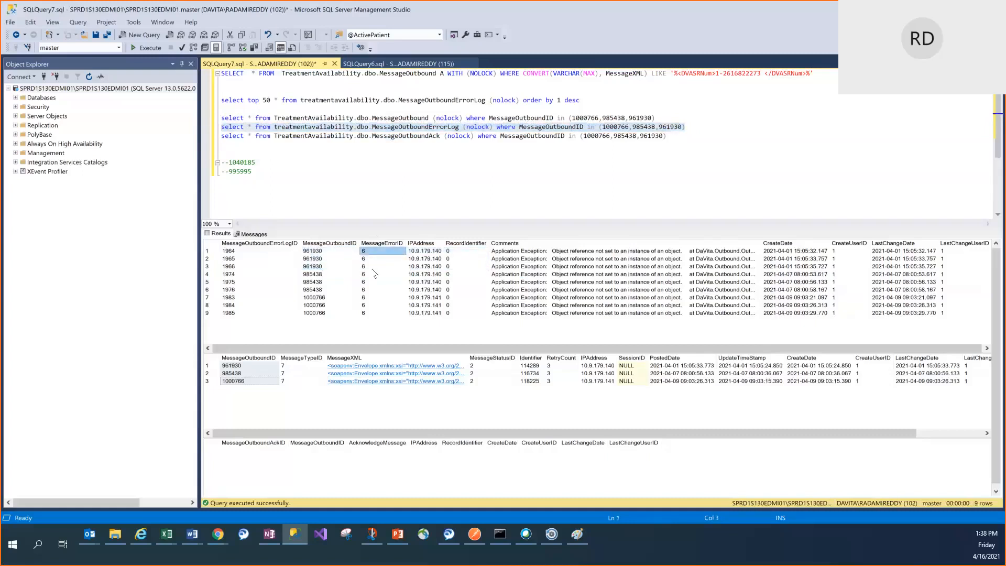
pyautogui.click(311, 252)
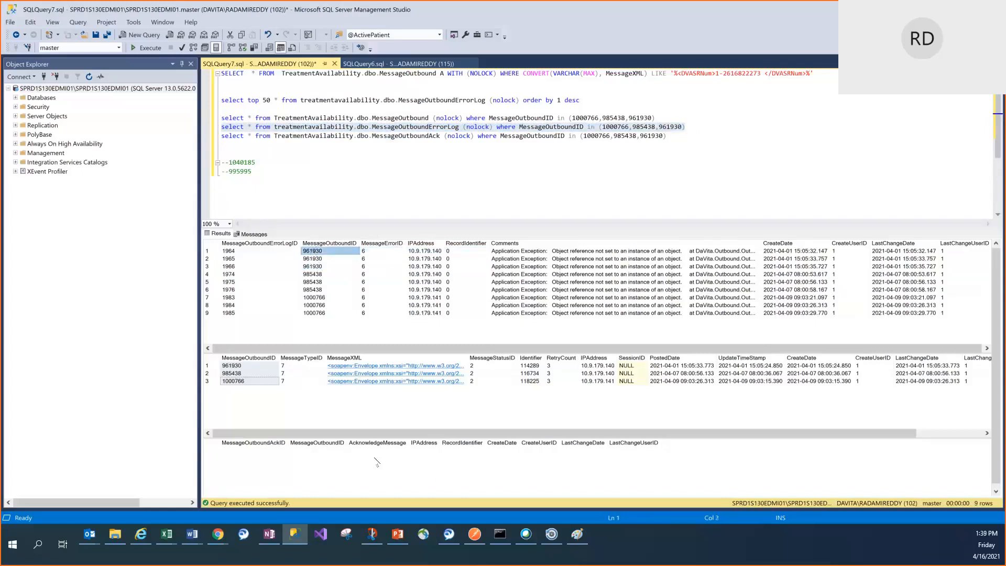
pyautogui.click(319, 266)
pyautogui.moveTo(316, 253); pyautogui.dragTo(331, 269)
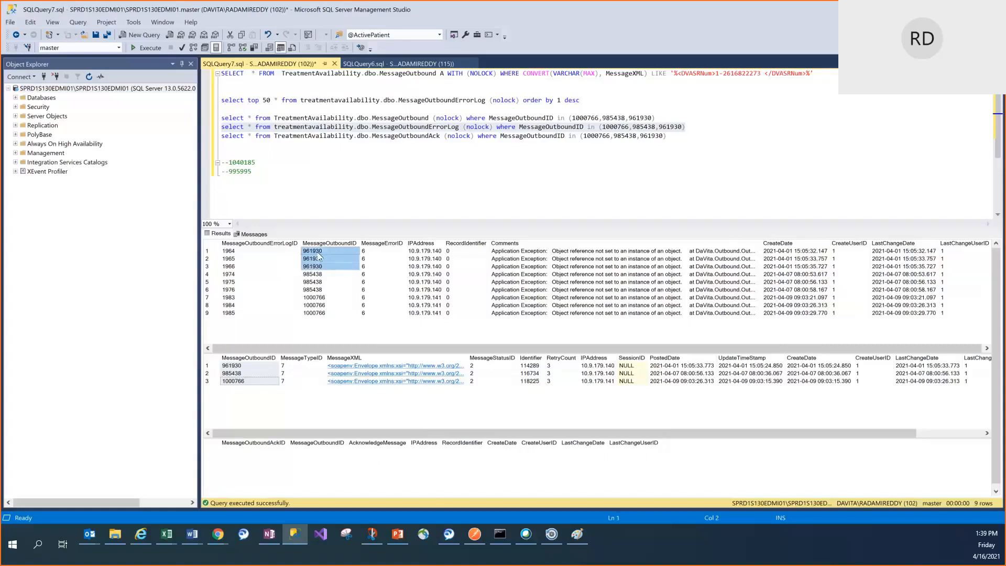
# - Switch to Outlook, view the PPS-Siebel Event Failed alert maximized, copy its MessageOutboundID, and return to SQL Server Management Studio
pyautogui.click(89, 534)
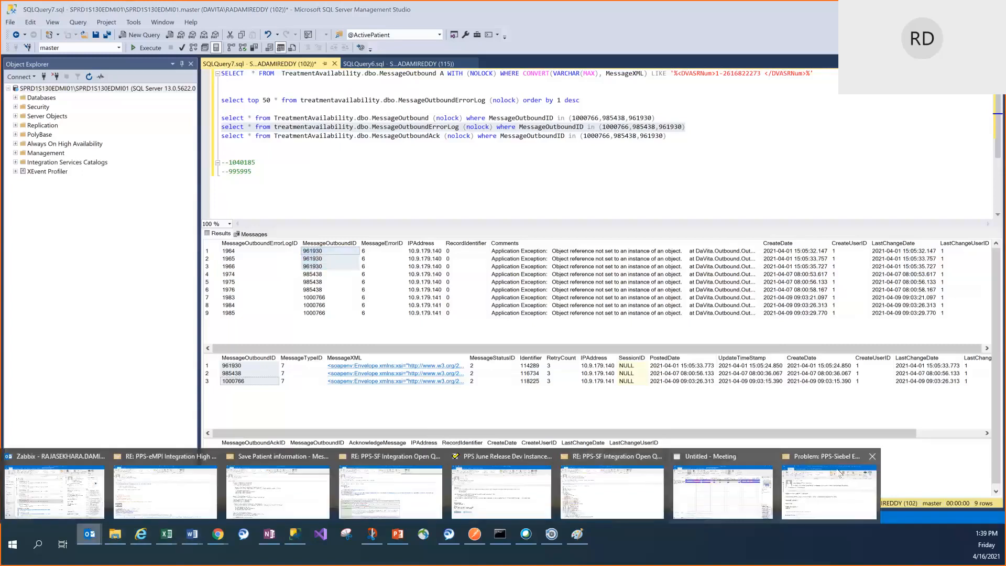
pyautogui.click(850, 504)
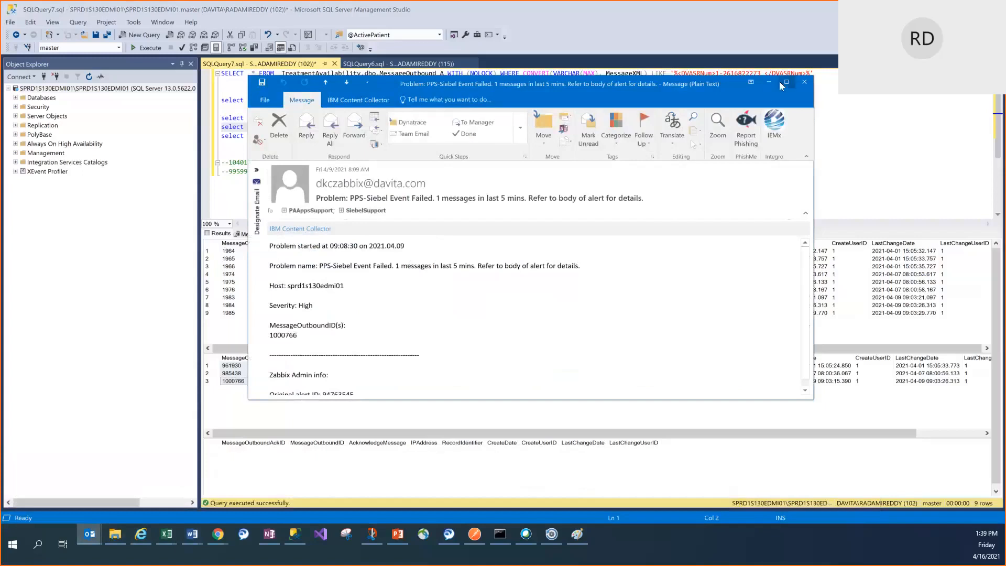
pyautogui.press('super+Up')
pyautogui.doubleClick(40, 262)
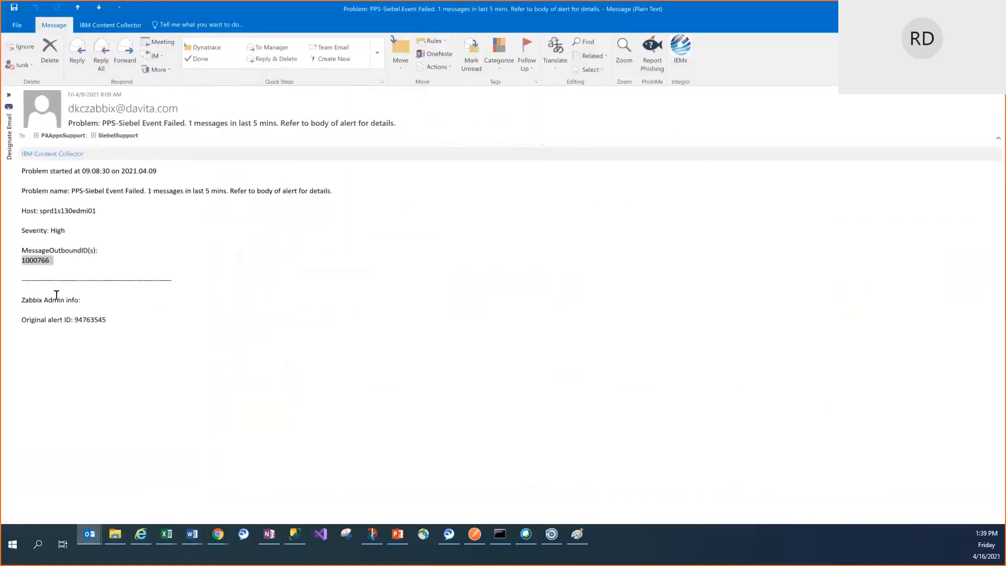
pyautogui.hotkey('ctrl', 'c')
pyautogui.hotkey('alt', 'Tab')
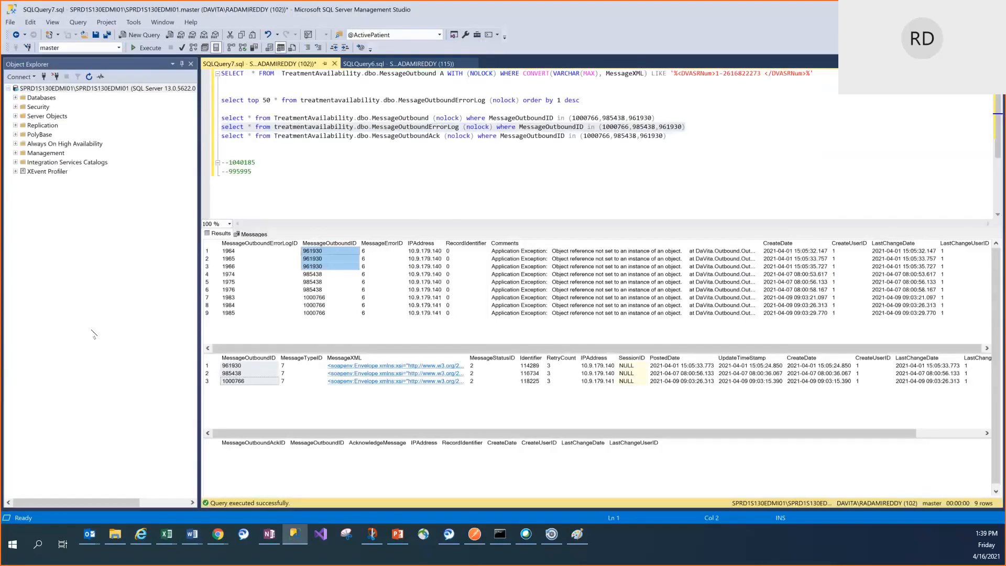
# - Review the first error log comment and highlight the first message's three rows from MessageOutboundErrorLogID through Comments
pyautogui.click(521, 252)
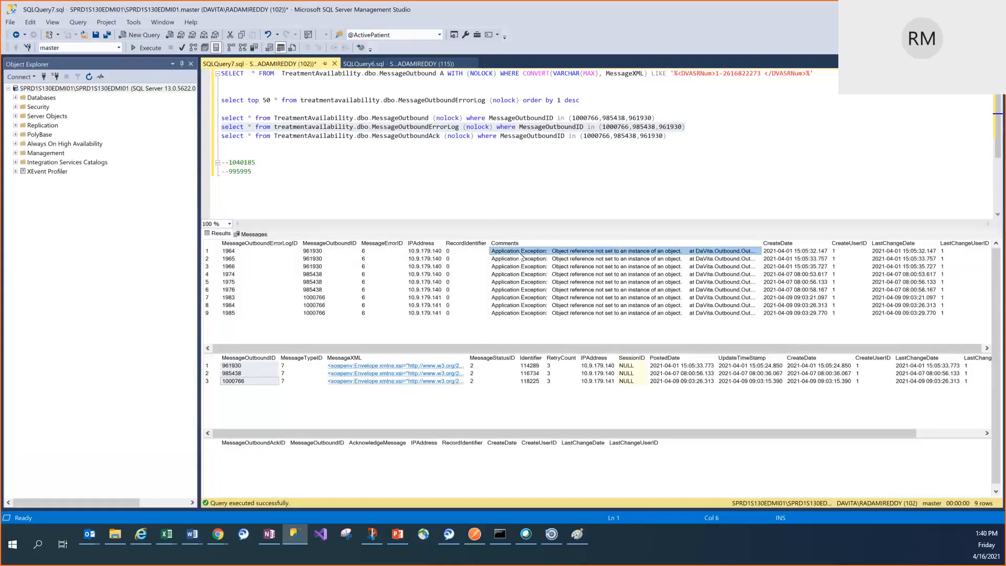
pyautogui.moveTo(310, 252); pyautogui.dragTo(321, 269)
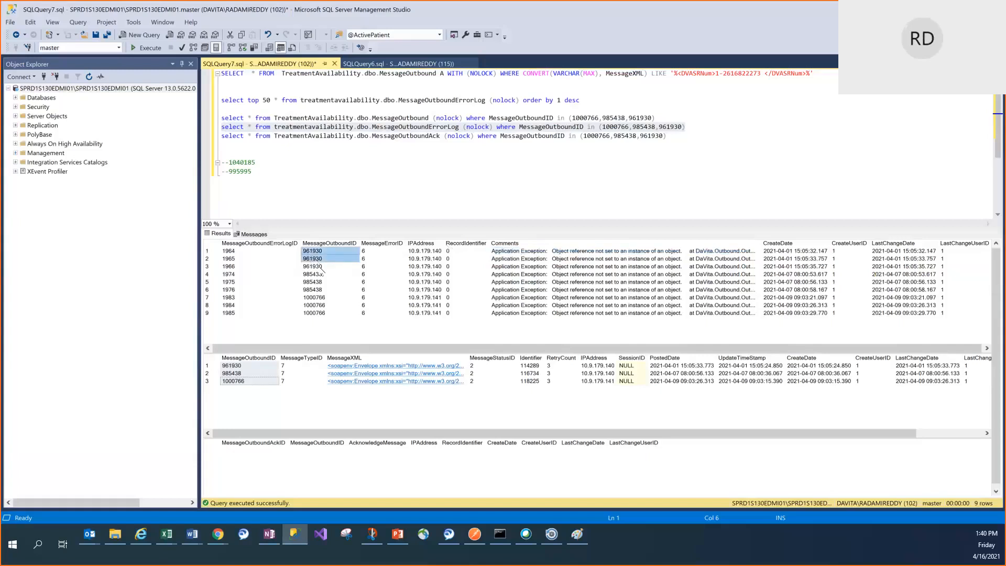
pyautogui.click(321, 268)
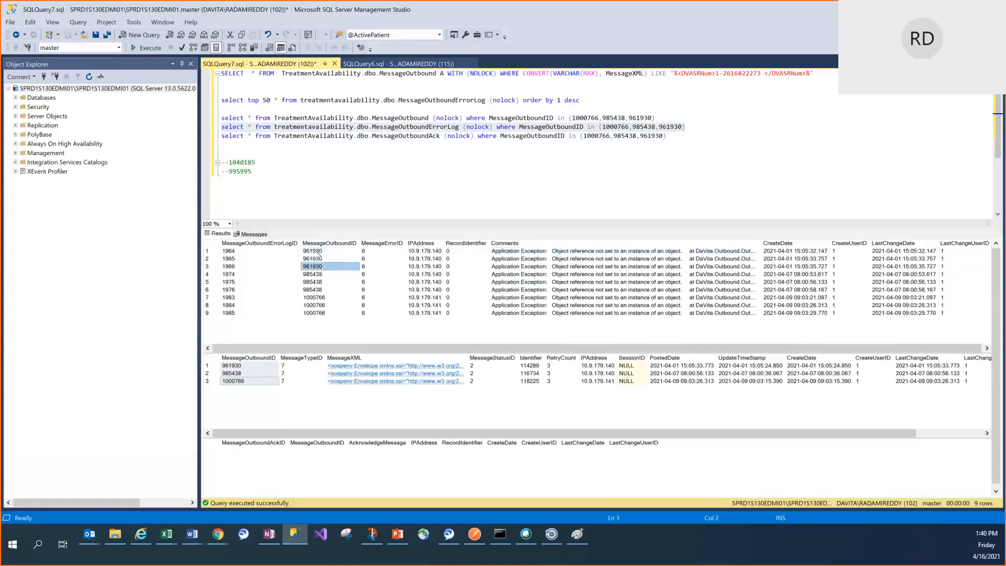
pyautogui.moveTo(250, 254); pyautogui.dragTo(537, 267)
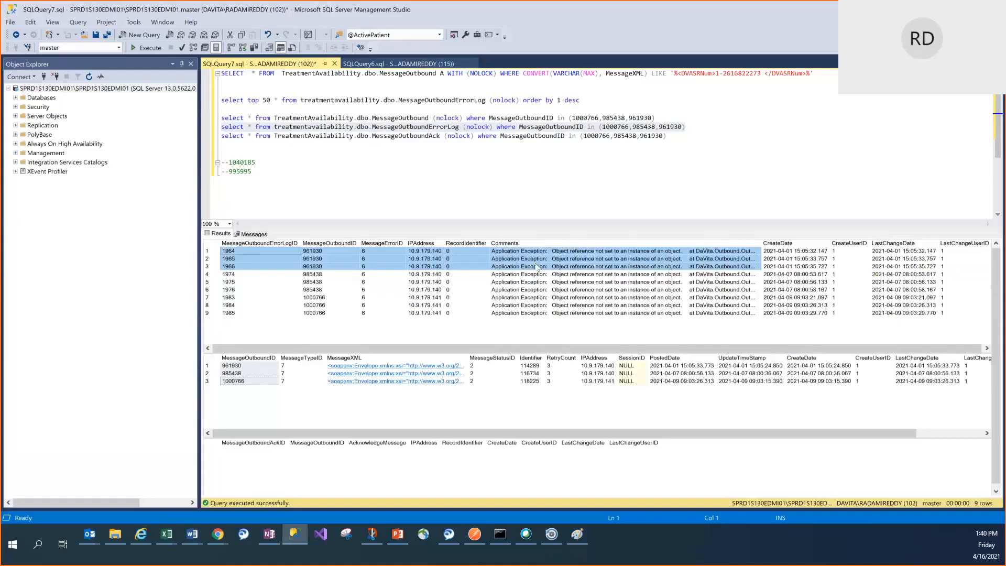
# - Examine the first row's MessageErrorID in the error log results and its MessageTypeID and MessageStatusID in the MessageOutbound results
pyautogui.click(369, 267)
pyautogui.click(366, 251)
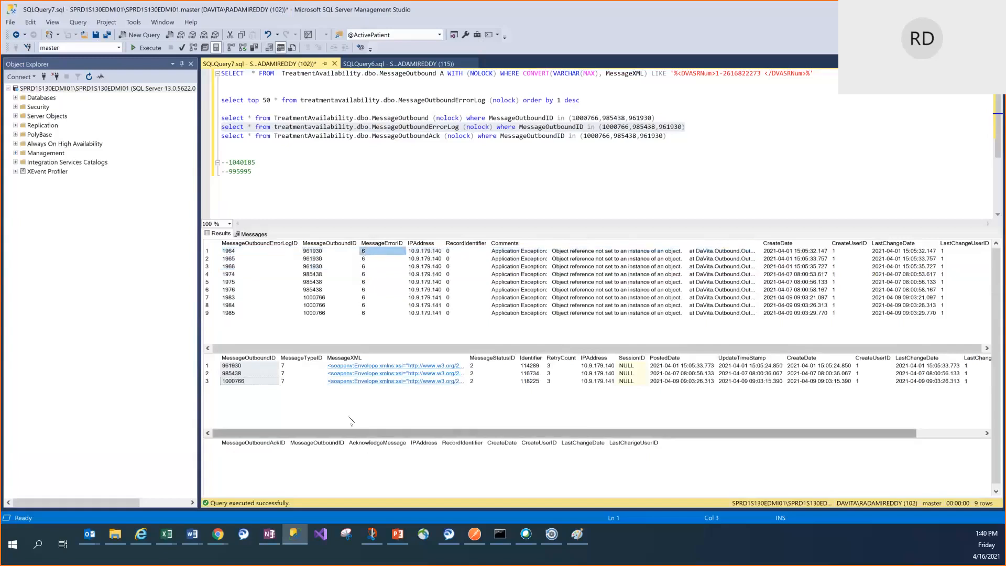
pyautogui.click(292, 366)
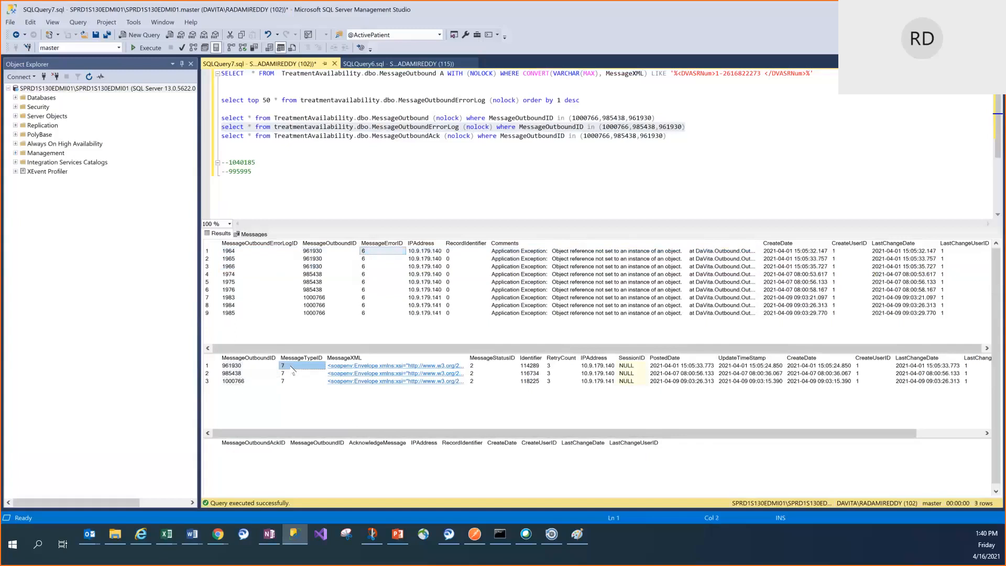
pyautogui.click(491, 367)
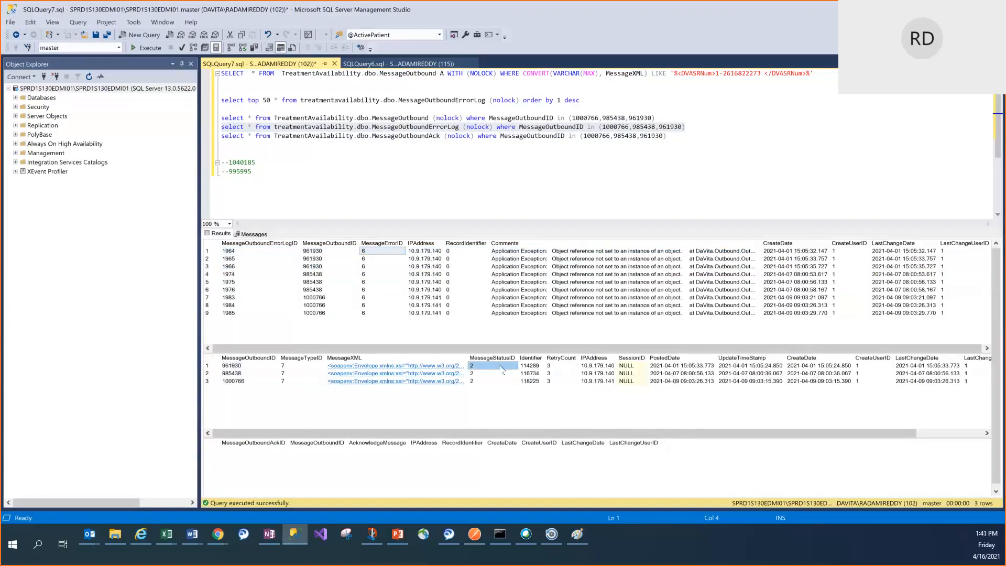
pyautogui.click(295, 367)
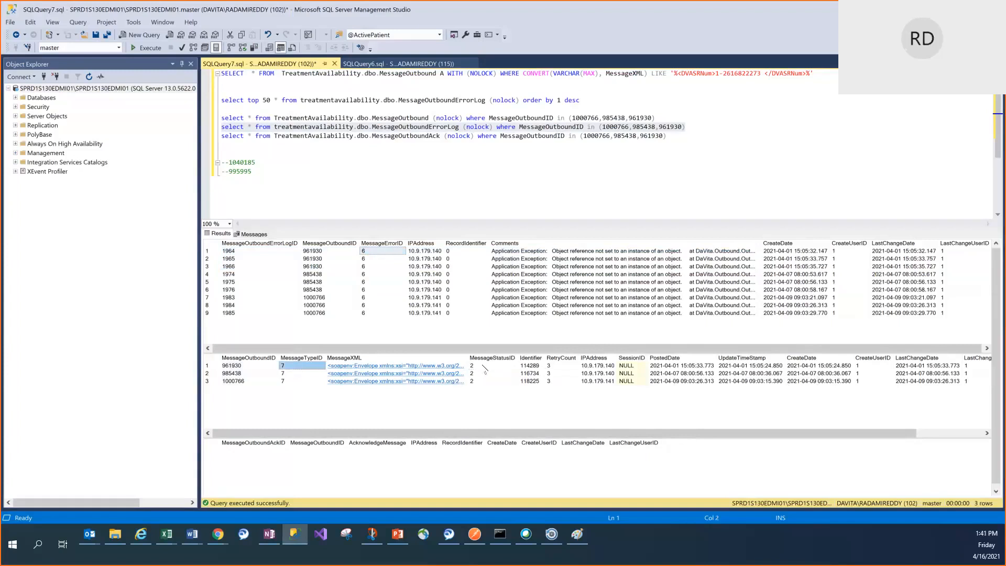
pyautogui.click(484, 367)
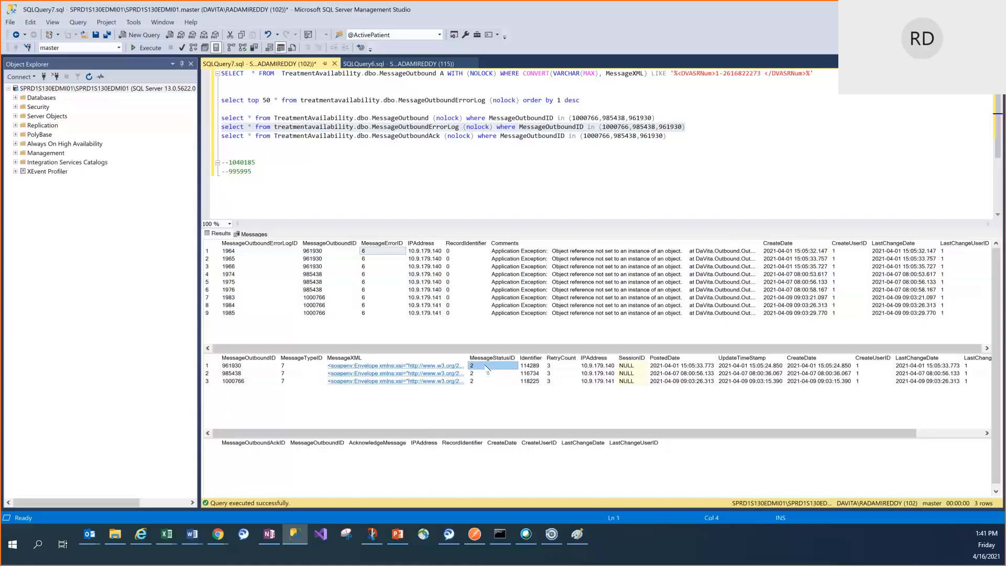
pyautogui.click(297, 366)
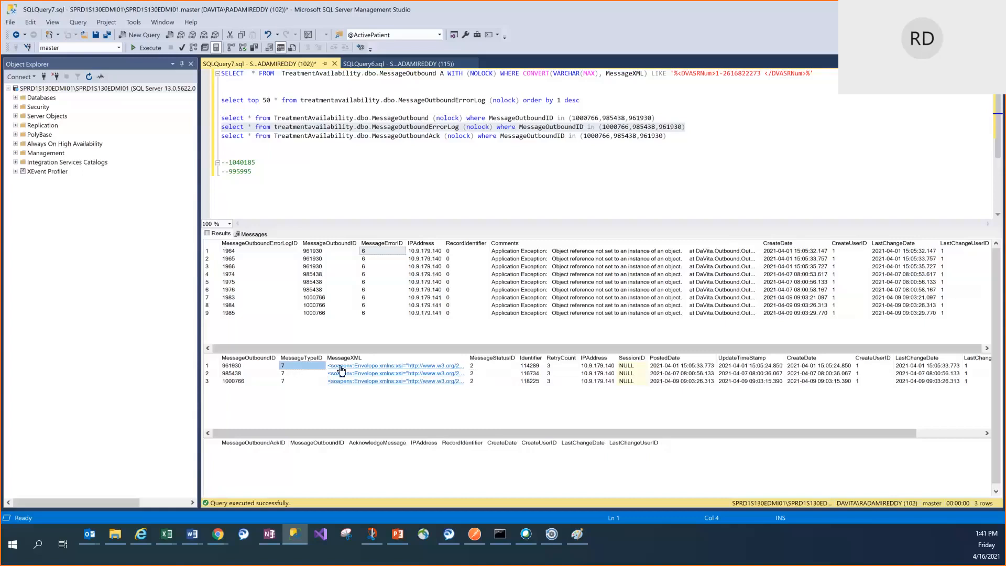
pyautogui.click(482, 367)
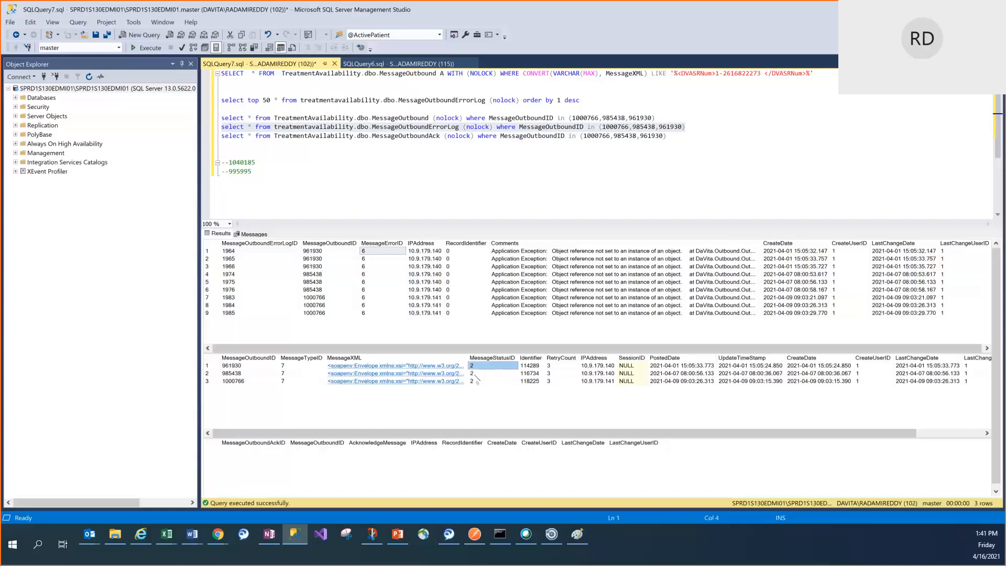
pyautogui.click(290, 366)
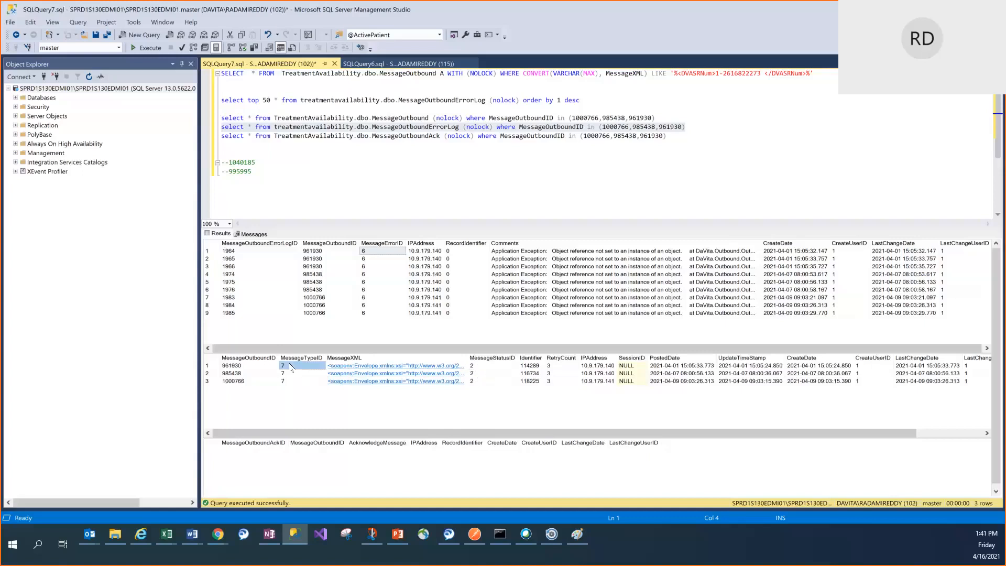
pyautogui.click(489, 366)
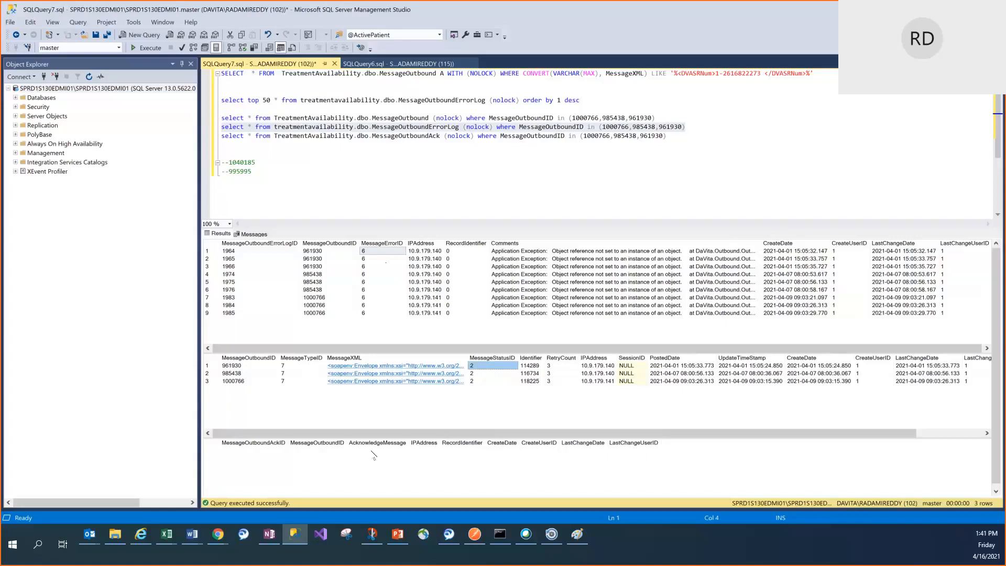
pyautogui.click(291, 367)
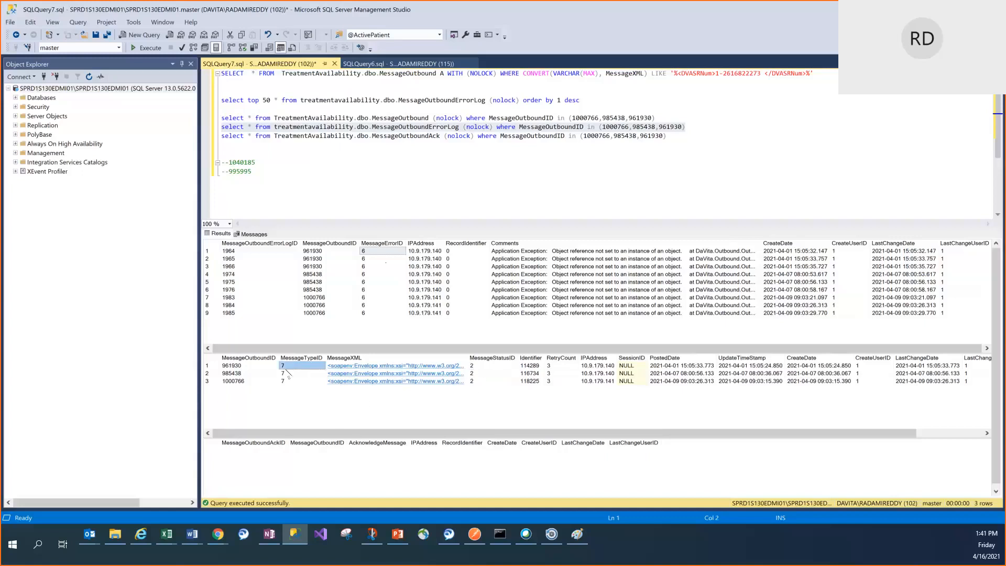
pyautogui.click(483, 368)
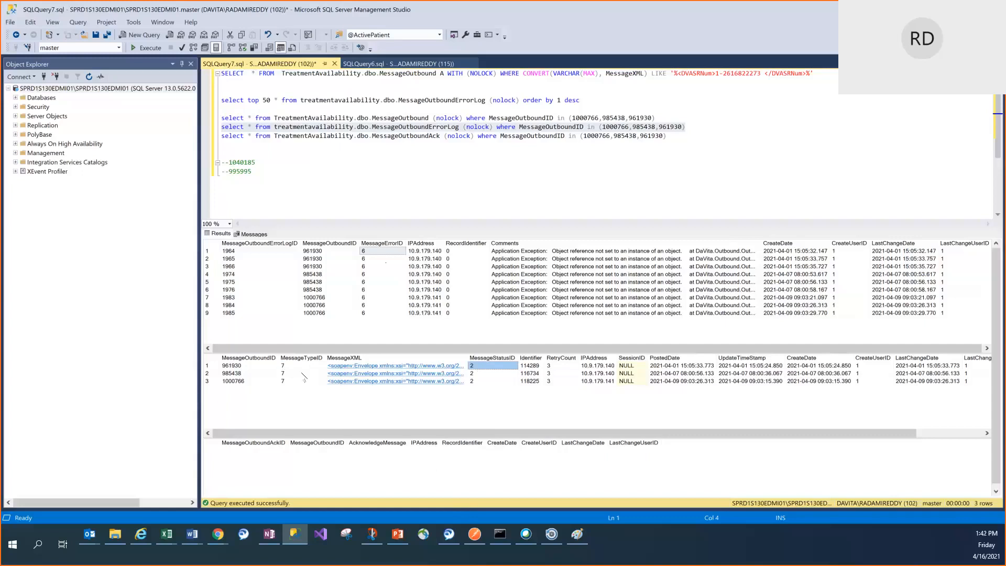
pyautogui.click(295, 368)
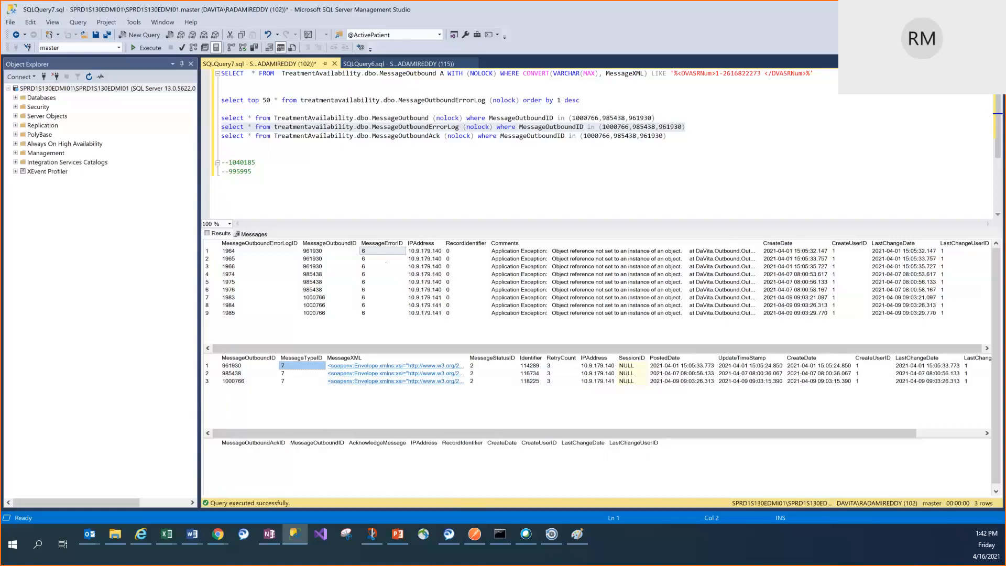
# - Switch to Outlook, view the PPS-Siebel Event Failed alert that started at 09:13:29 maximized, and examine its MessageOutboundID entry
pyautogui.hotkey('alt', 'Tab')
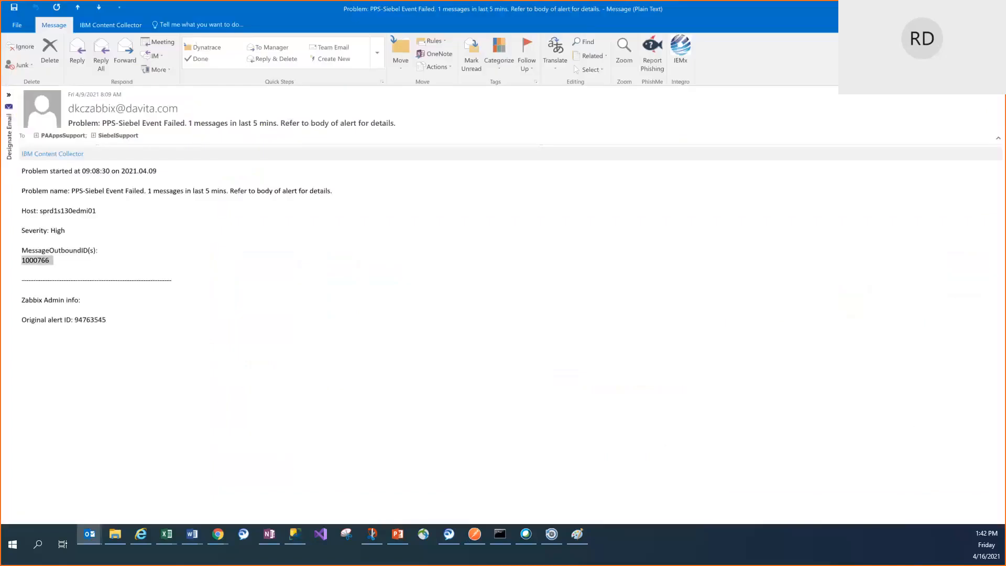
pyautogui.hotkey('alt', 'Tab')
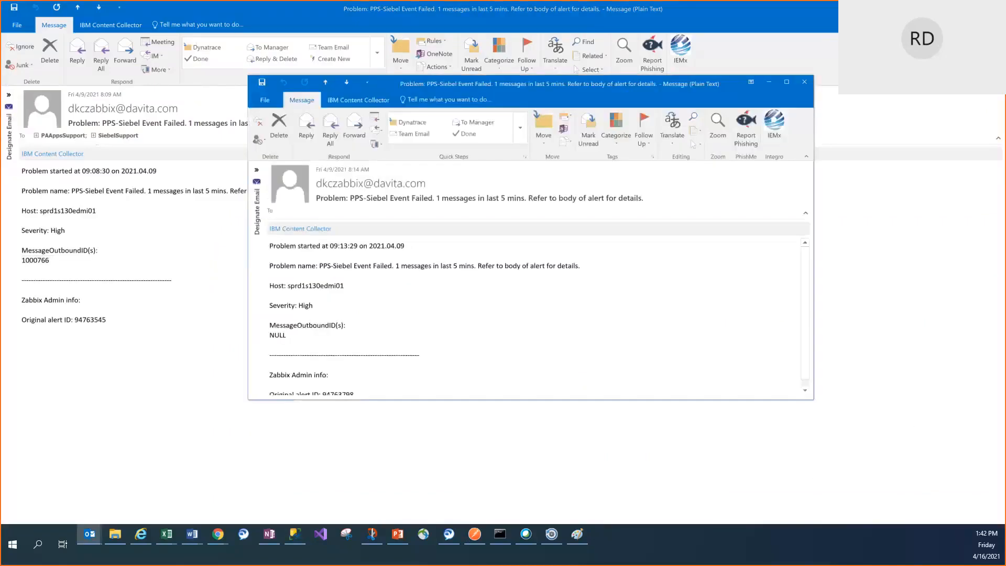
pyautogui.doubleClick(277, 335)
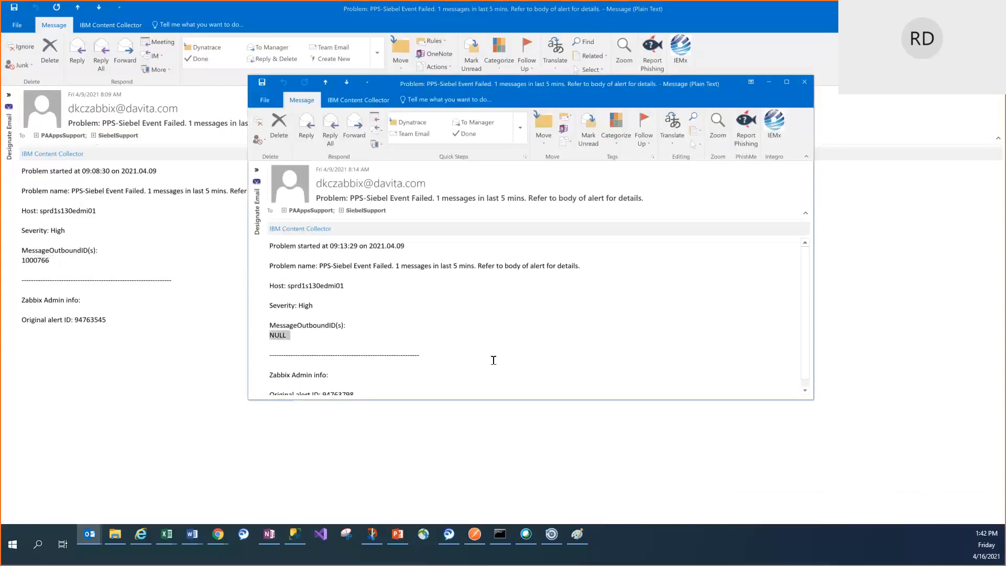
pyautogui.click(786, 81)
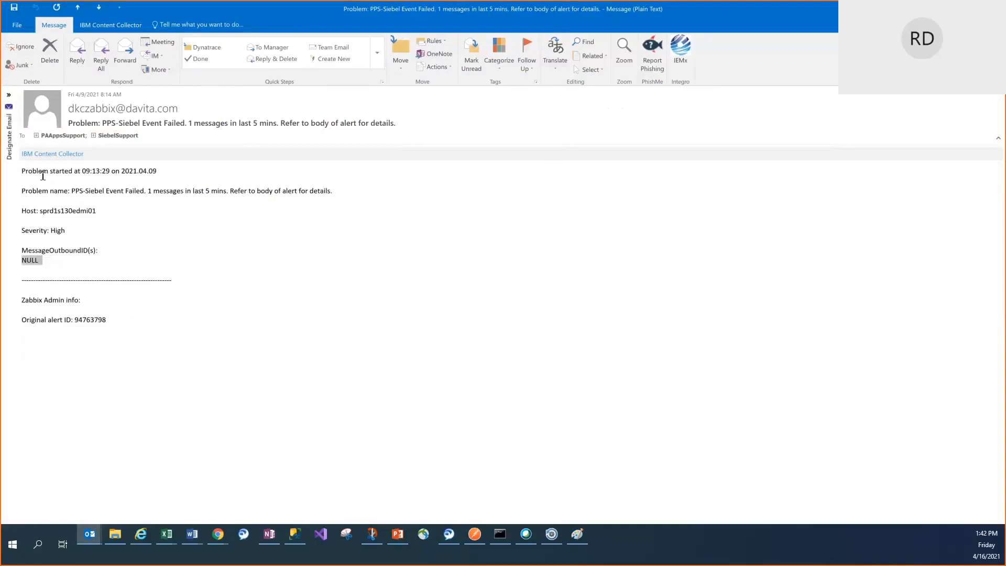
pyautogui.click(33, 267)
pyautogui.doubleClick(32, 261)
pyautogui.click(147, 278)
# - Return to SQL Server Management Studio, match the first message's ID in both result sets, view its MessageXML, and close the XML document
pyautogui.hotkey('alt', 'Tab')
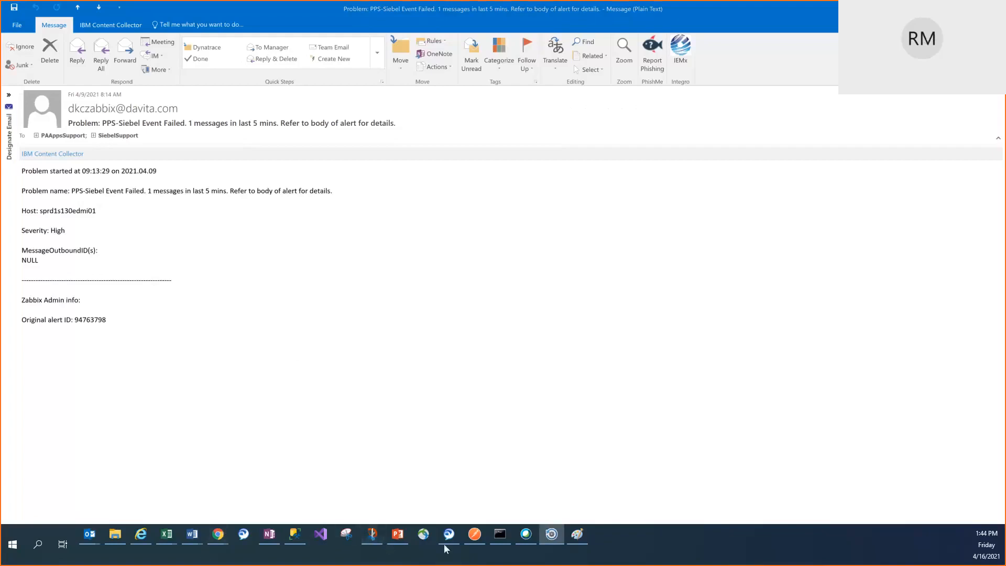
pyautogui.click(294, 536)
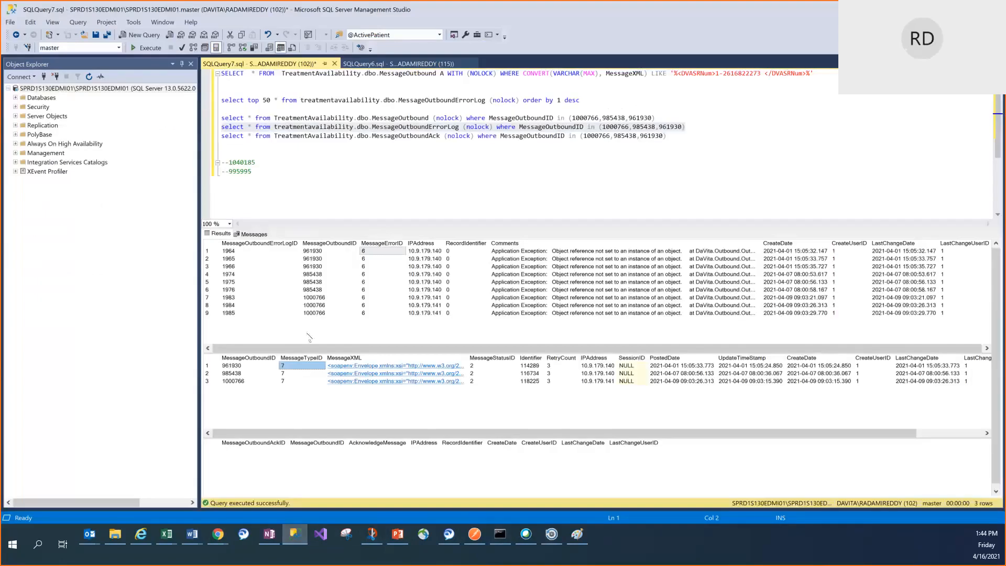
pyautogui.moveTo(315, 254); pyautogui.dragTo(323, 252)
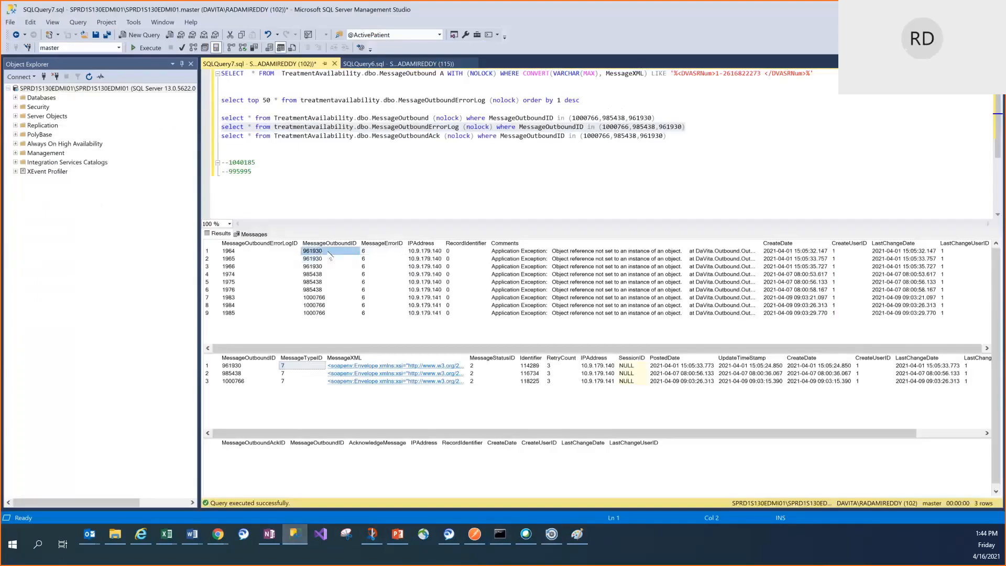
pyautogui.click(237, 365)
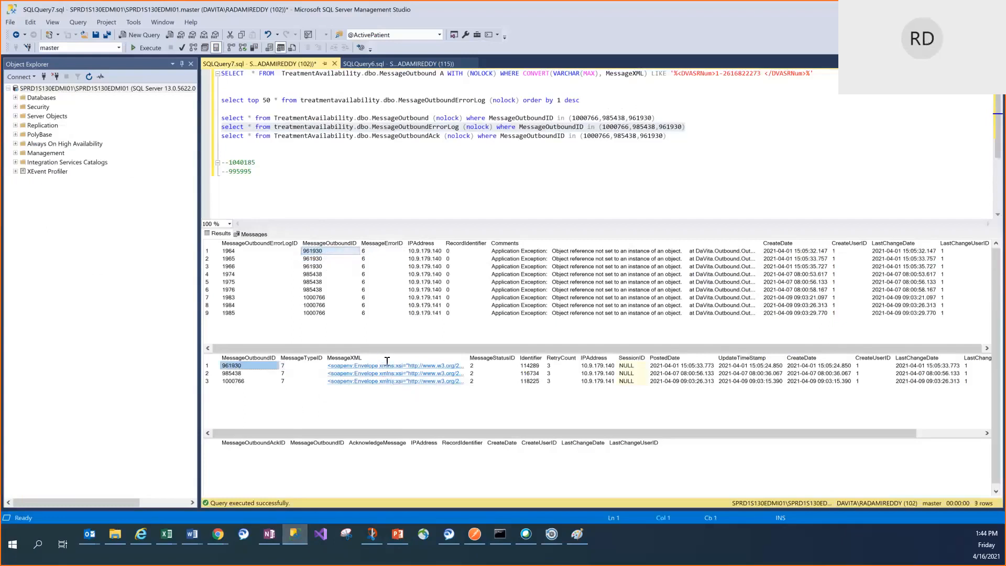
pyautogui.click(386, 365)
pyautogui.hotkey('ctrl', 'a')
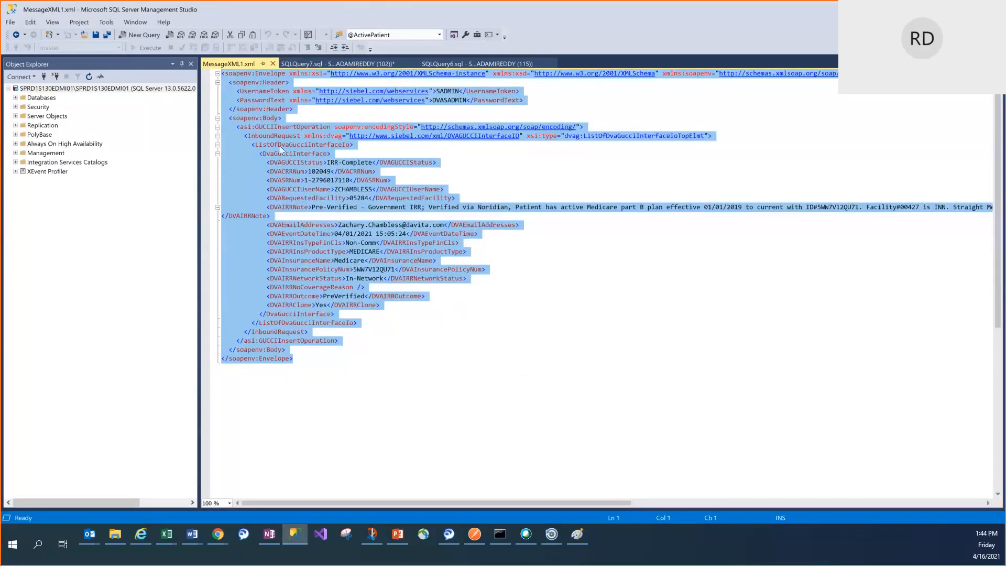
pyautogui.click(273, 64)
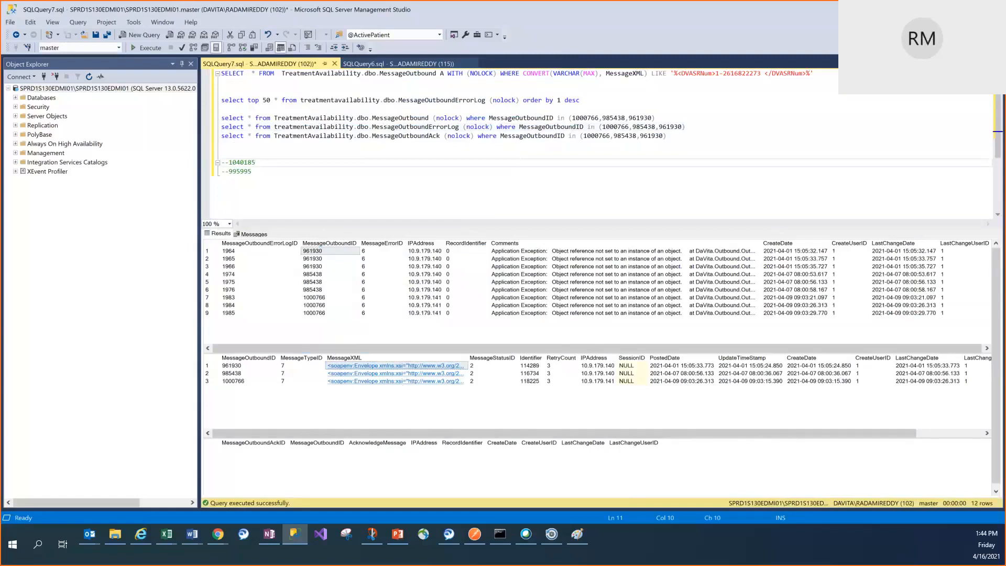
# - Go back to the Outlook alert and check its recipient groups, PAAppsSupport and SiebelSupport
pyautogui.click(949, 9)
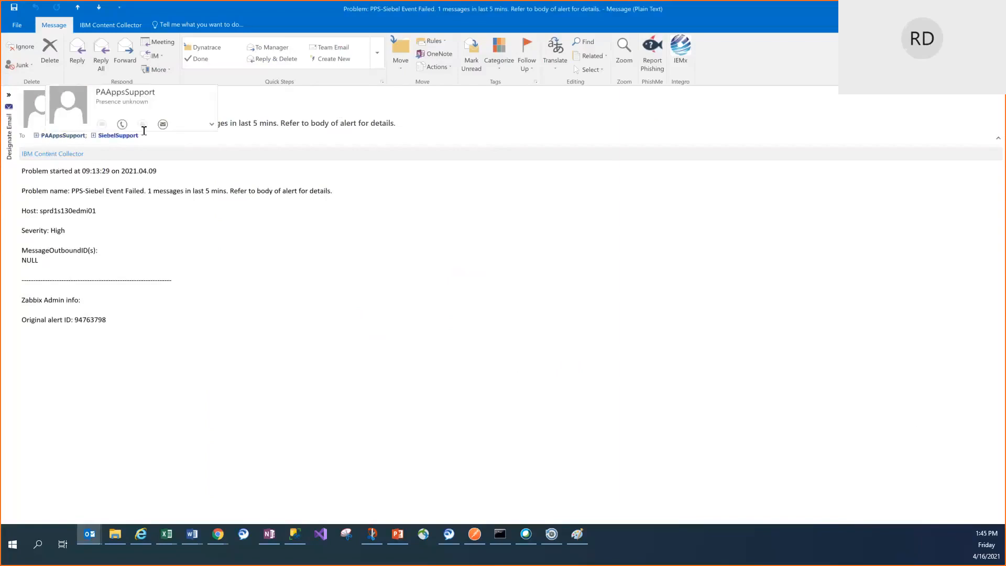
pyautogui.moveTo(48, 130)
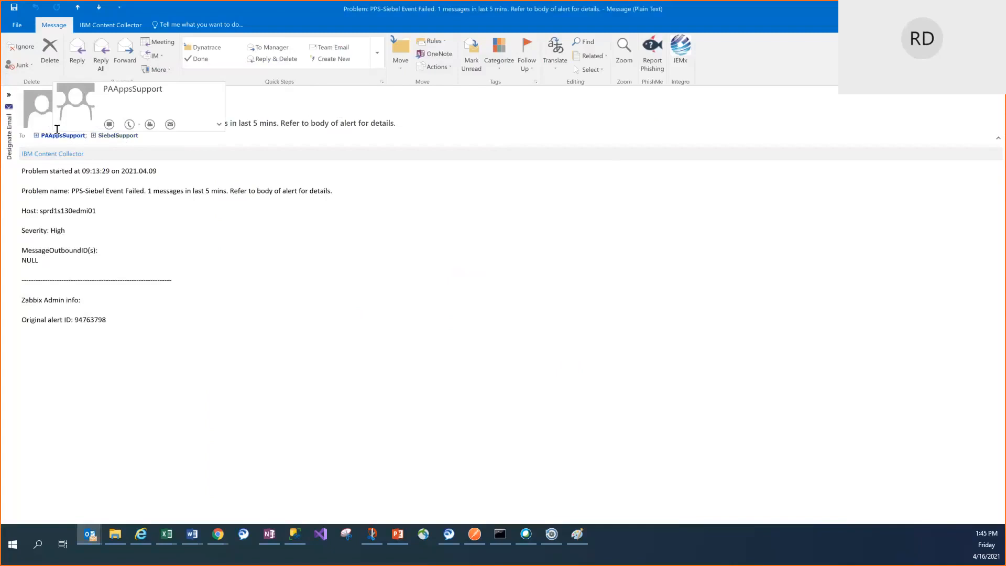
pyautogui.moveTo(107, 132)
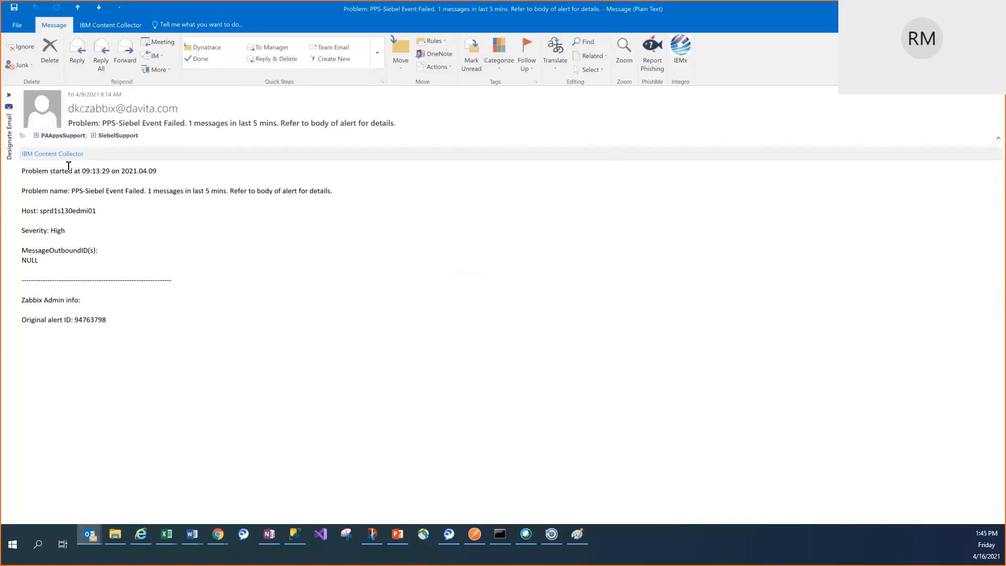
pyautogui.click(131, 135)
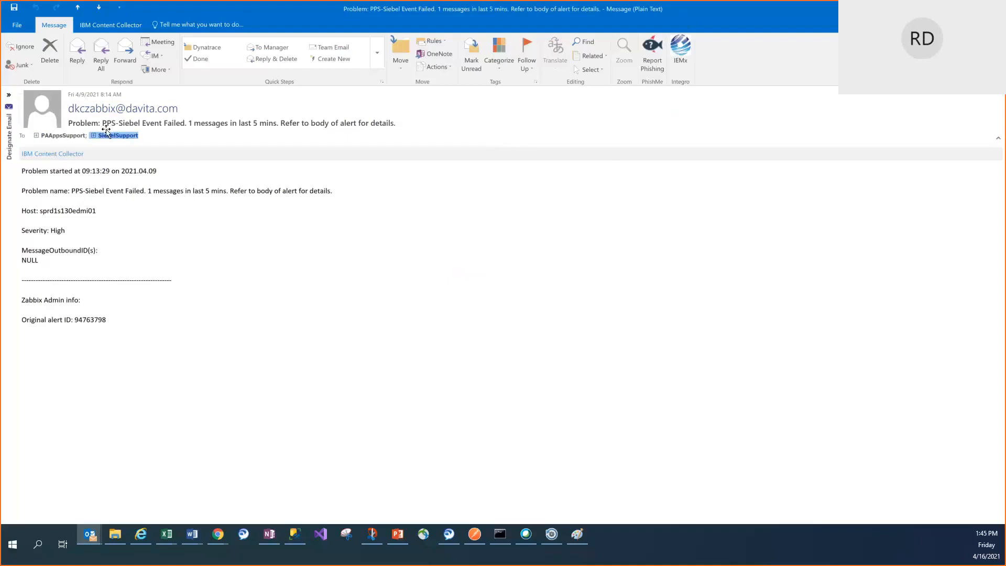
pyautogui.click(170, 218)
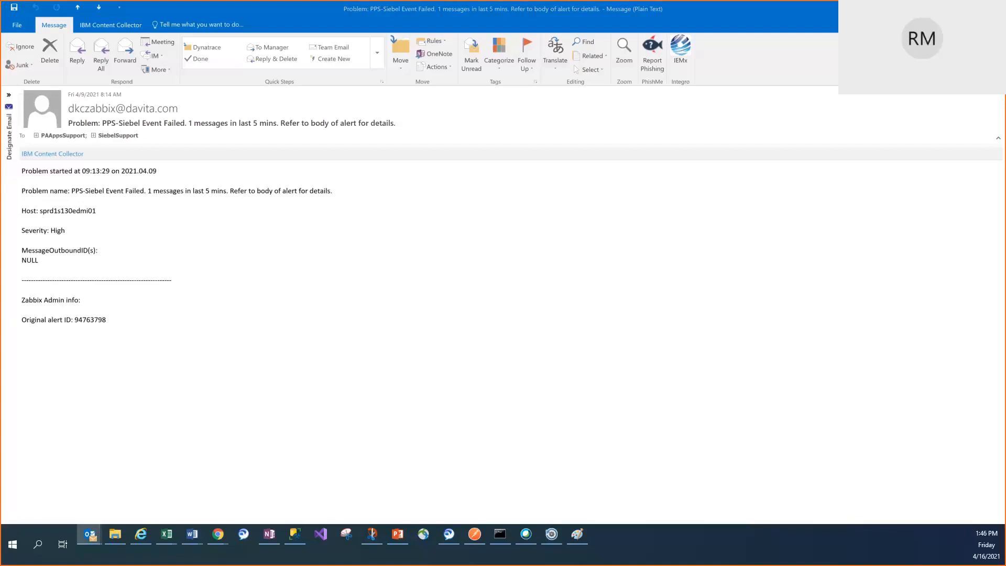
pyautogui.hotkey('alt', 'Tab')
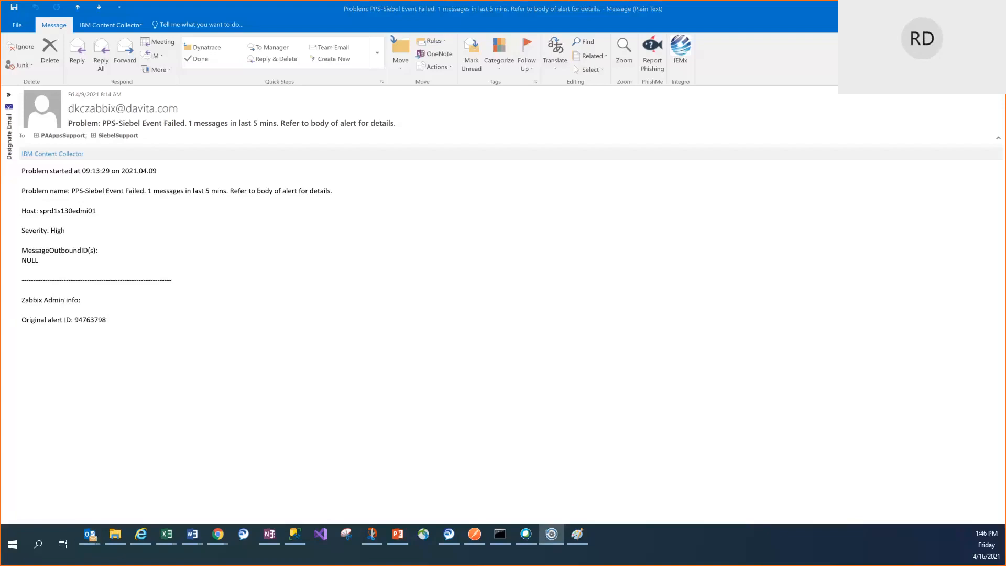
pyautogui.hotkey('alt', 'Tab')
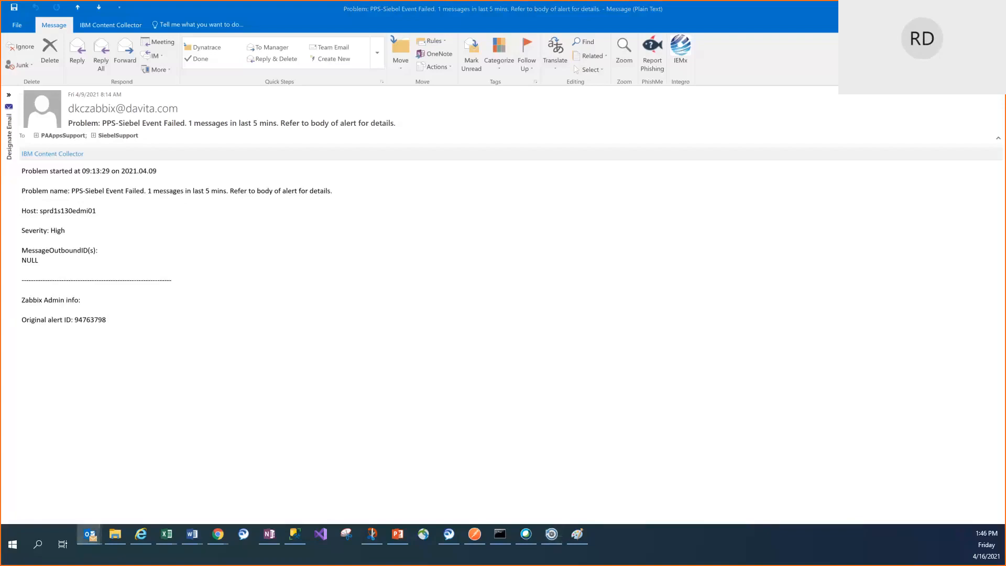